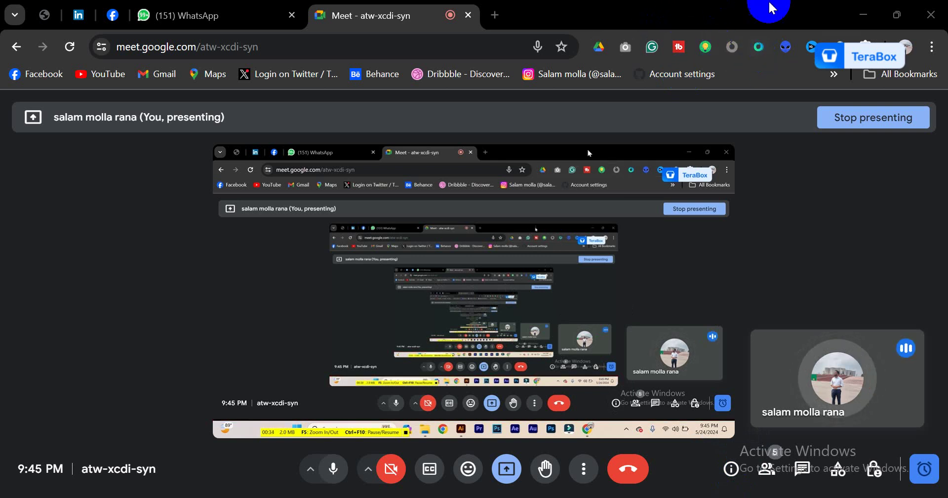
- Browse the sample camera images in New folder, previewing logo sample, file (1), lopgo sample 3 and 6cror4oei
{"action": "left_click", "coordinate": [862, 20]}
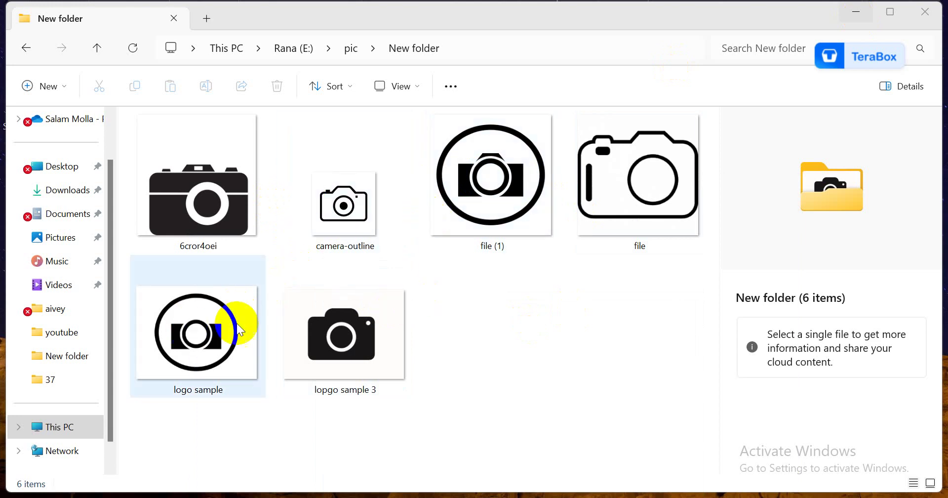
{"action": "left_click", "coordinate": [197, 355]}
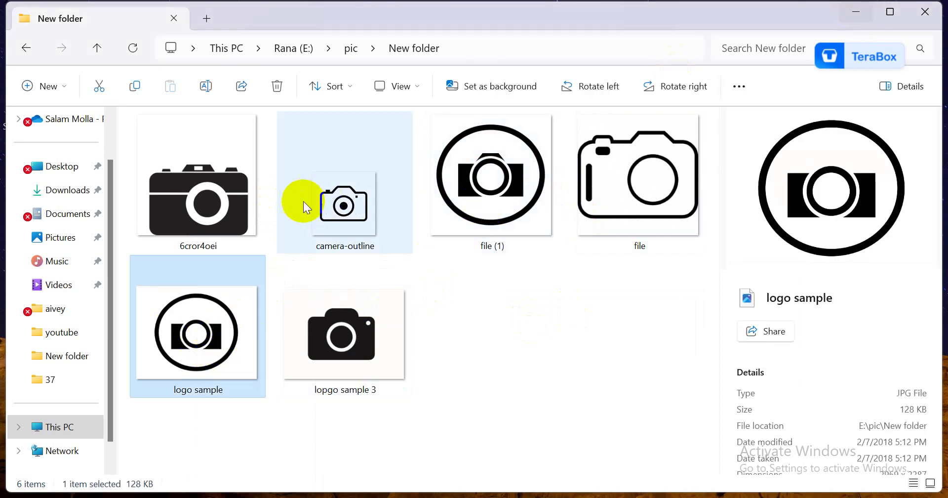
{"action": "left_click", "coordinate": [523, 165]}
{"action": "left_click", "coordinate": [340, 331]}
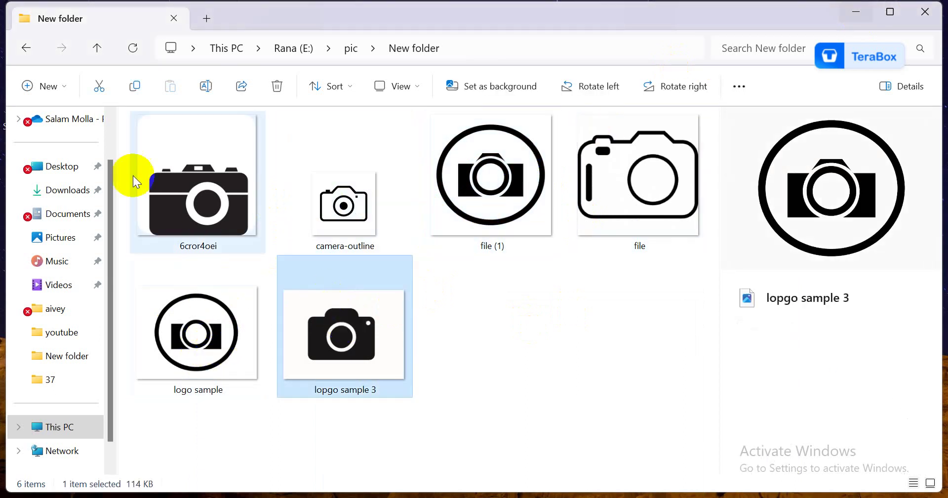
{"action": "left_click", "coordinate": [178, 202]}
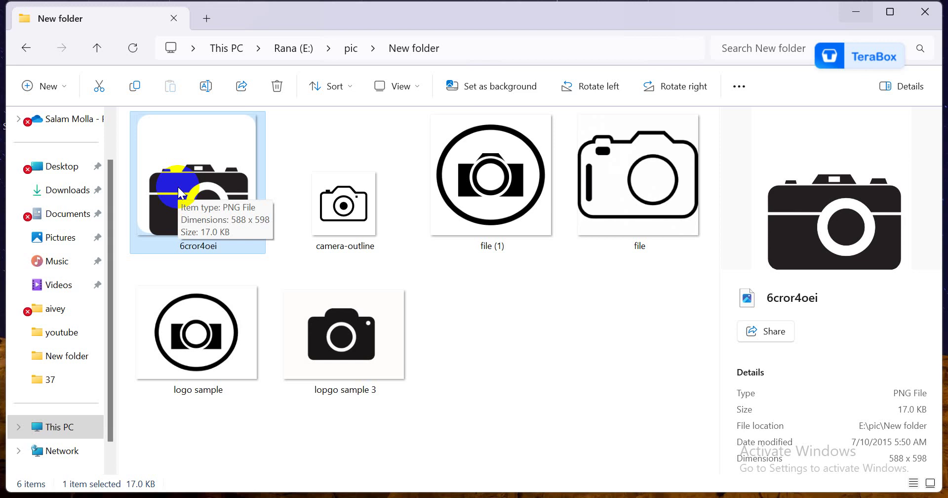
{"action": "mouse_move", "coordinate": [678, 497]}
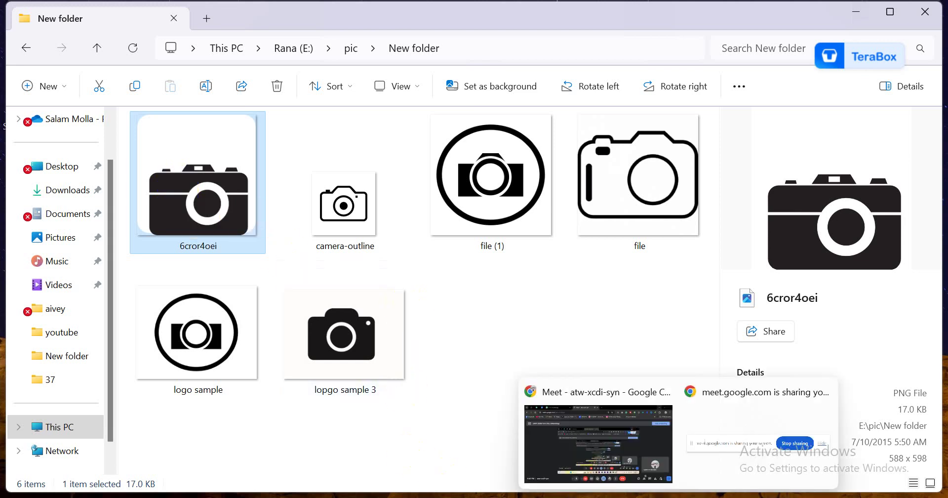
{"action": "left_click", "coordinate": [624, 458]}
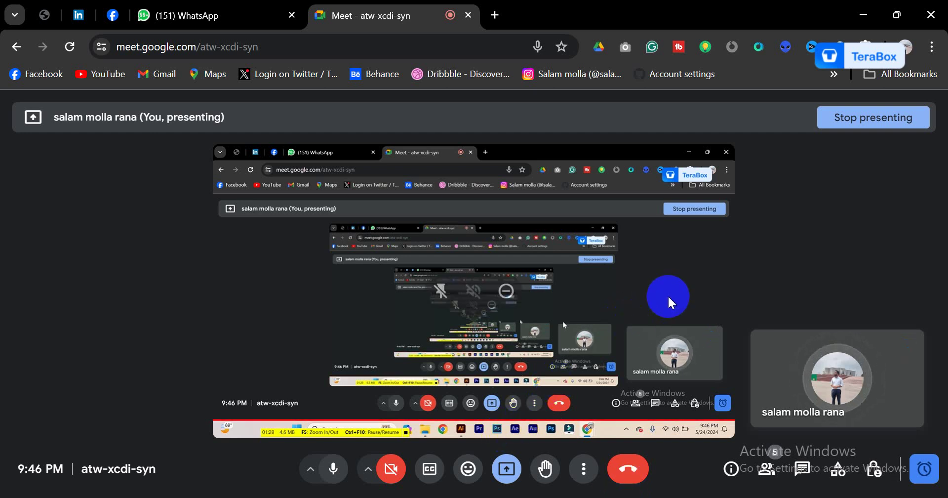
{"action": "left_click", "coordinate": [857, 21]}
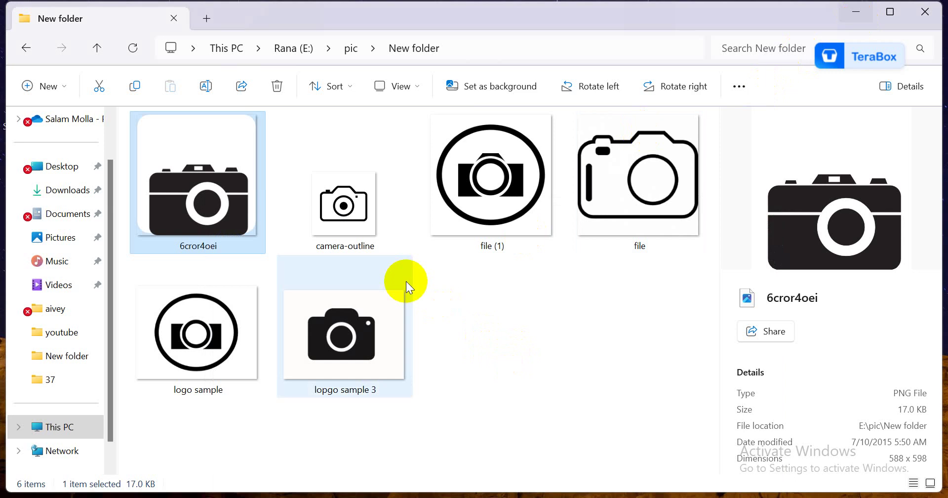
{"action": "mouse_move", "coordinate": [406, 280]}
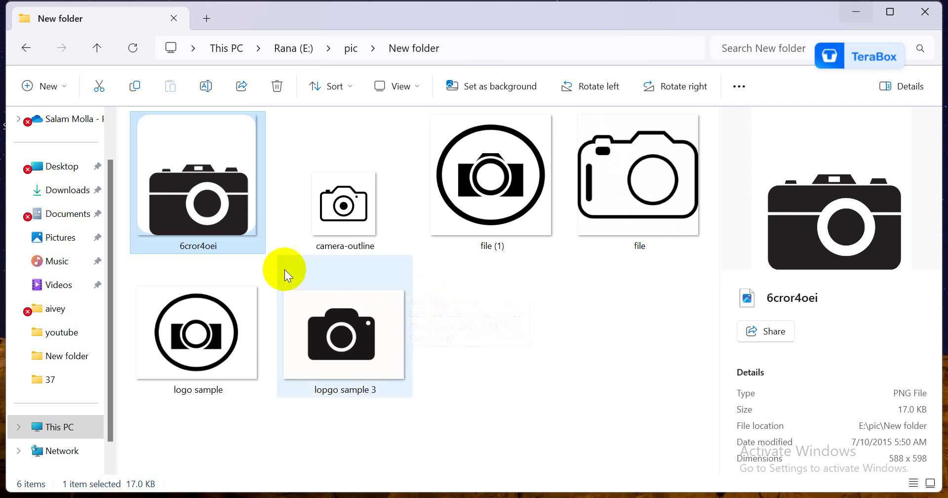
{"action": "left_click_drag", "start_coordinate": [494, 203], "coordinate": [490, 221]}
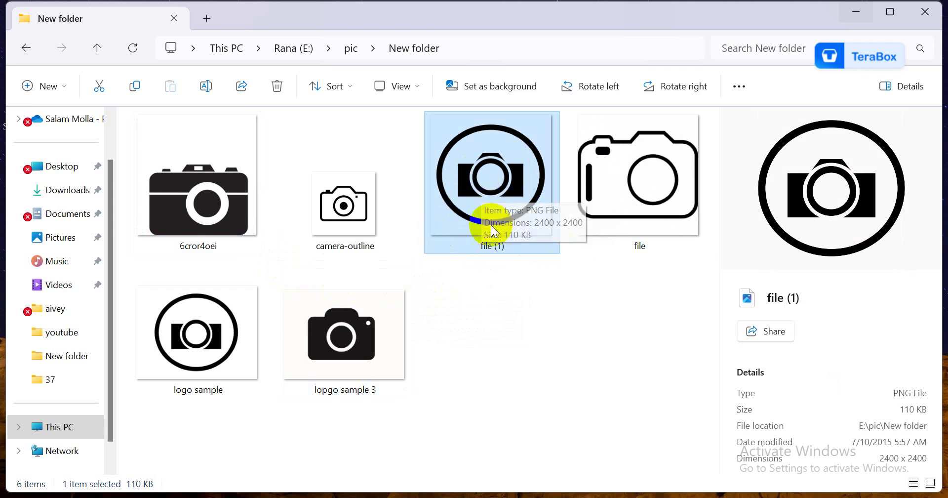
{"action": "mouse_move", "coordinate": [450, 496]}
{"action": "left_click_drag", "start_coordinate": [451, 496], "coordinate": [494, 153]}
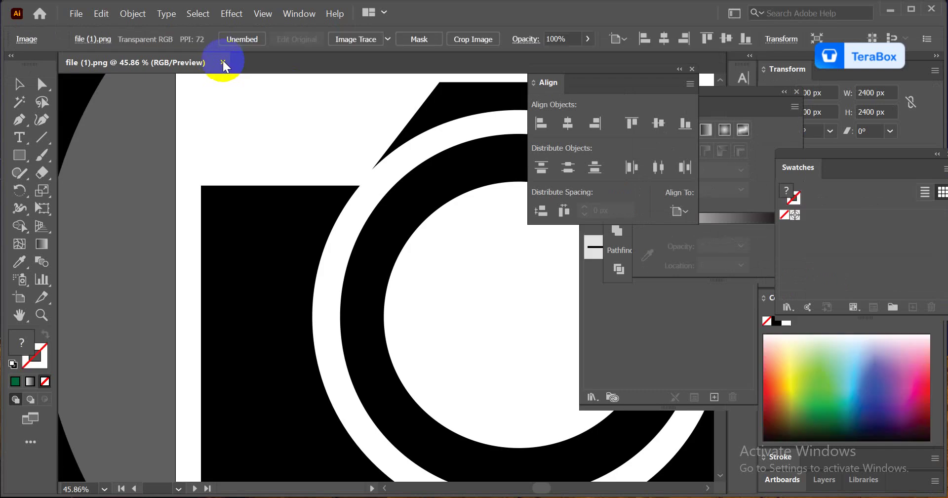
{"action": "left_click", "coordinate": [224, 63]}
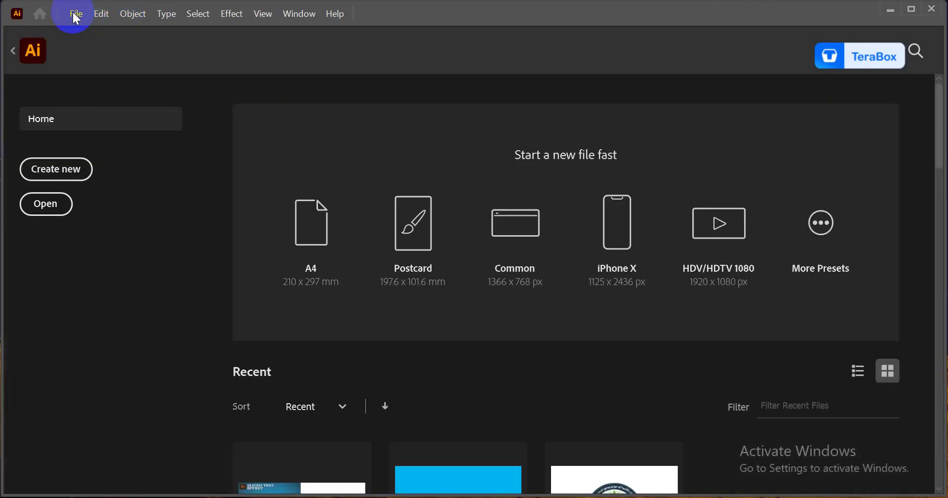
- Create a new 1400 x 1000 px document with one artboard, CMYK Color mode and High (300 ppi) raster effects
{"action": "left_click", "coordinate": [74, 14]}
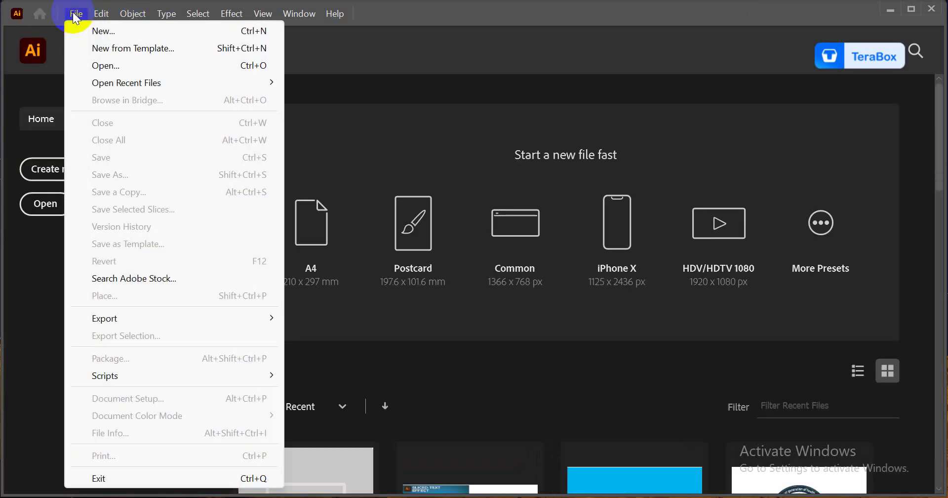
{"action": "left_click", "coordinate": [119, 39]}
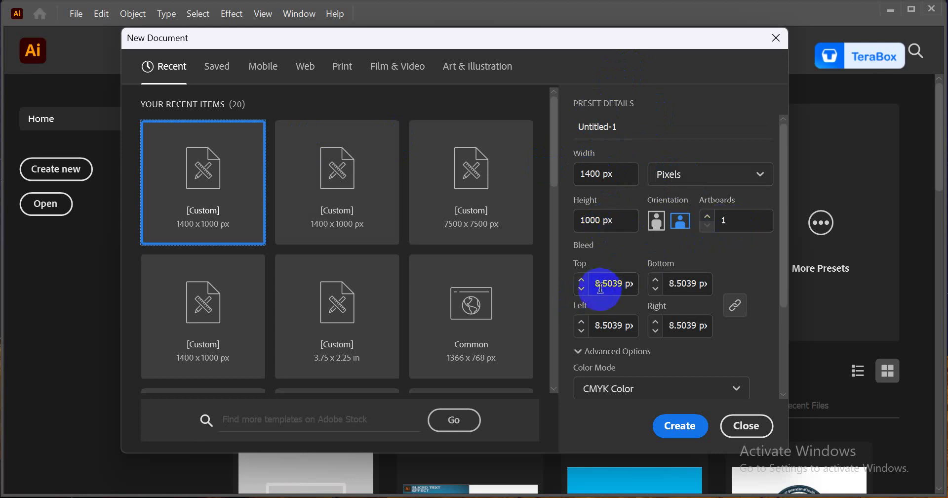
{"action": "scroll", "coordinate": [672, 318], "scroll_direction": "down", "scroll_amount": 3}
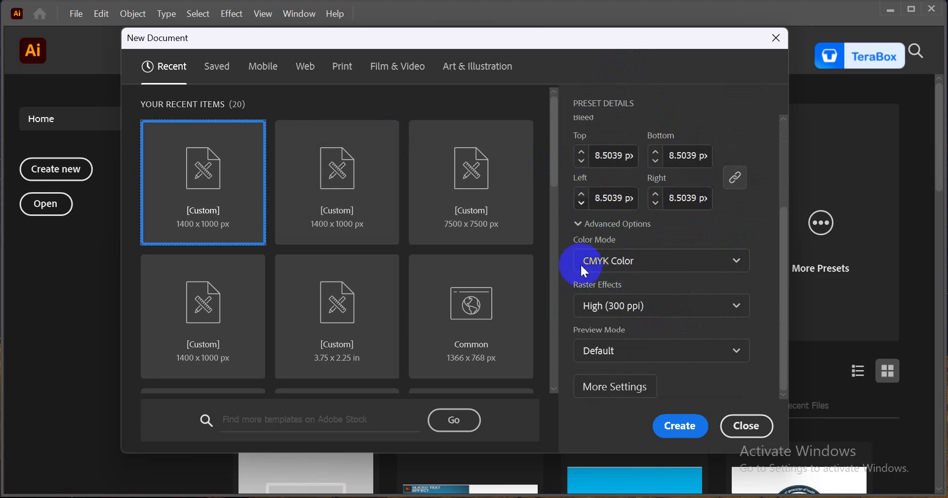
{"action": "left_click", "coordinate": [615, 269]}
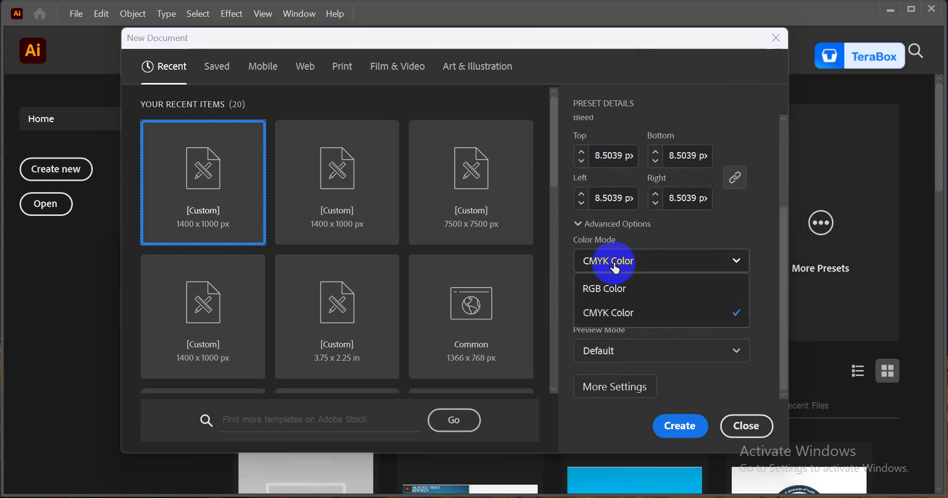
{"action": "left_click", "coordinate": [585, 311]}
{"action": "left_click", "coordinate": [625, 264]}
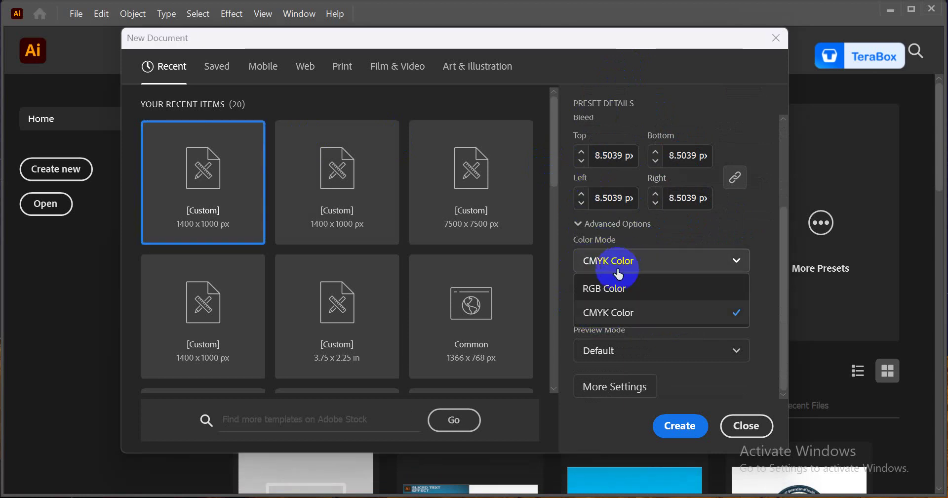
{"action": "left_click", "coordinate": [603, 290]}
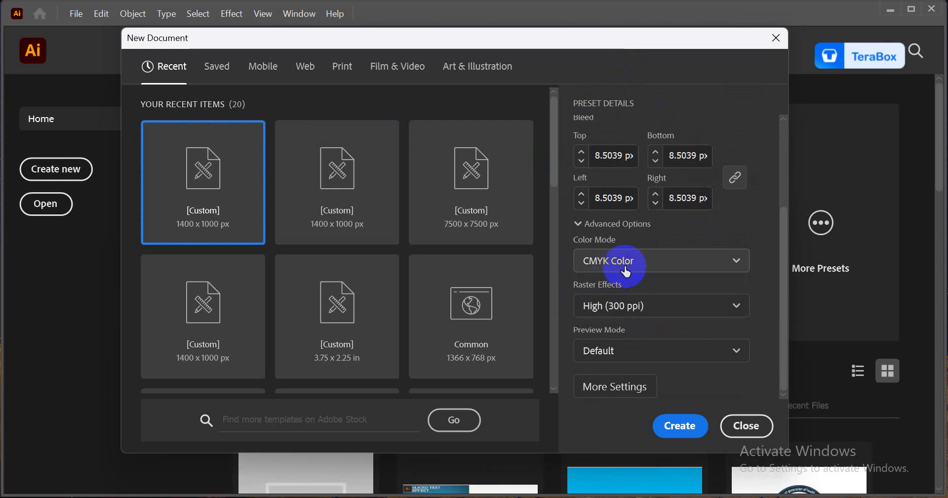
{"action": "left_click", "coordinate": [628, 259]}
{"action": "left_click", "coordinate": [605, 316]}
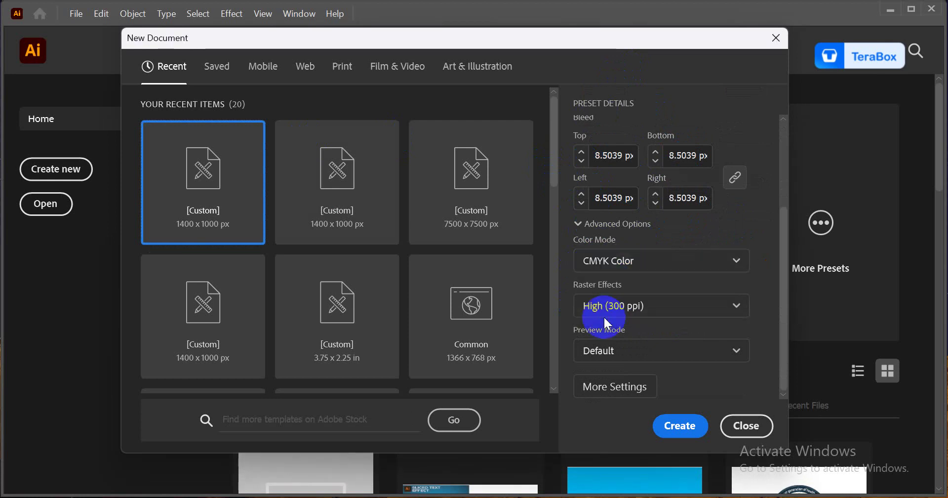
{"action": "left_click", "coordinate": [679, 425]}
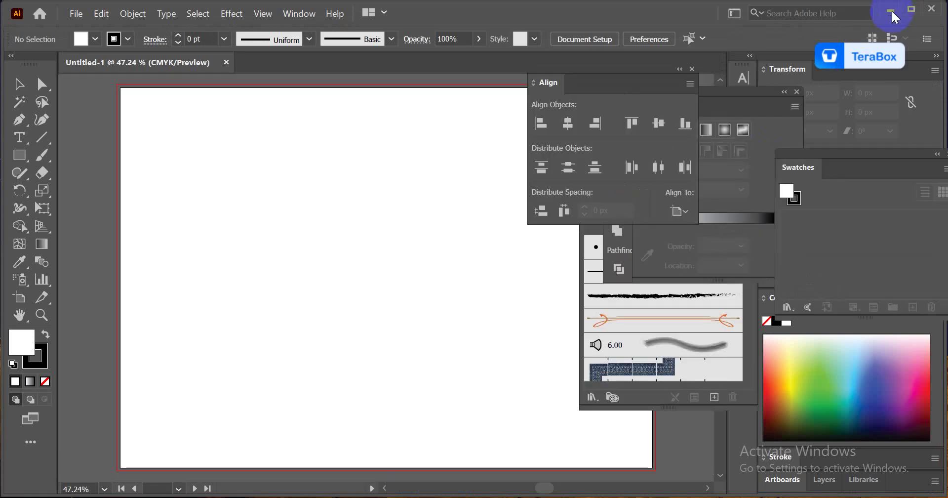
- Place the file (1) camera image from New folder onto the artboard of the Untitled-1 document
{"action": "left_click", "coordinate": [892, 11]}
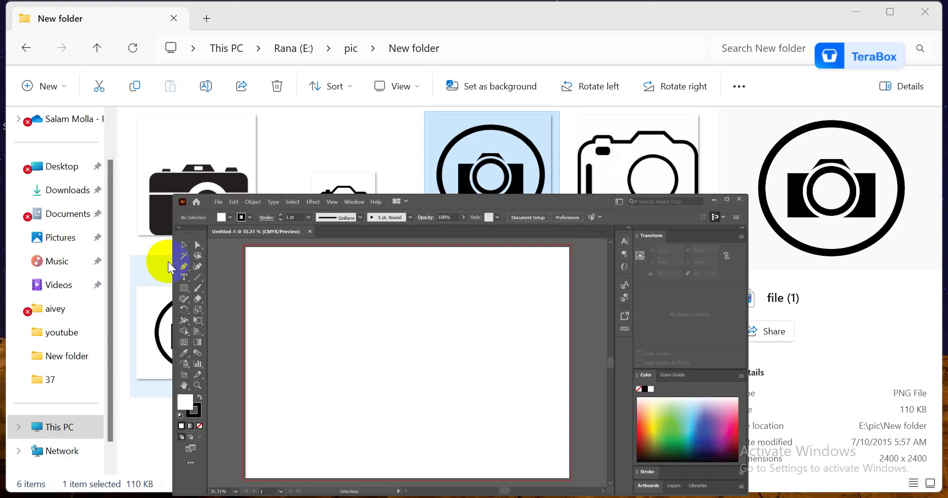
{"action": "left_click_drag", "start_coordinate": [503, 158], "coordinate": [450, 496]}
{"action": "left_click_drag", "start_coordinate": [448, 486], "coordinate": [481, 296]}
{"action": "left_click_drag", "start_coordinate": [361, 266], "coordinate": [360, 266]}
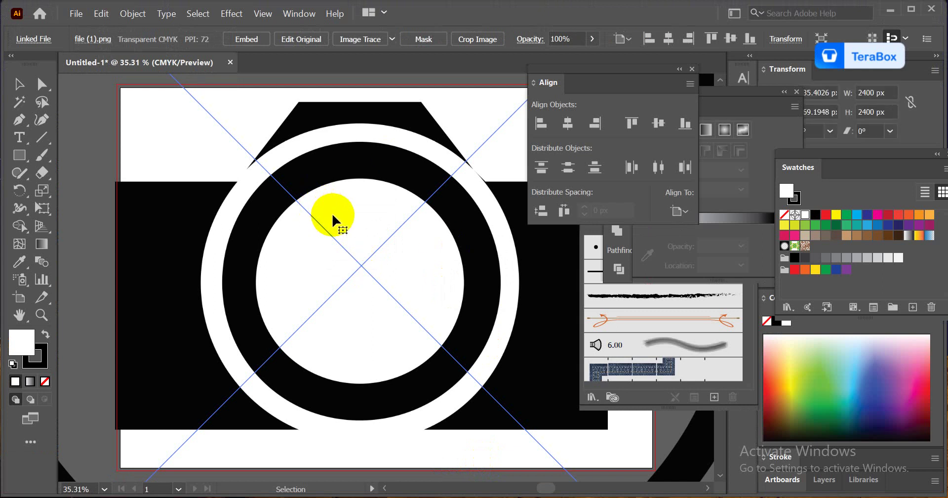
{"action": "left_click", "coordinate": [248, 225]}
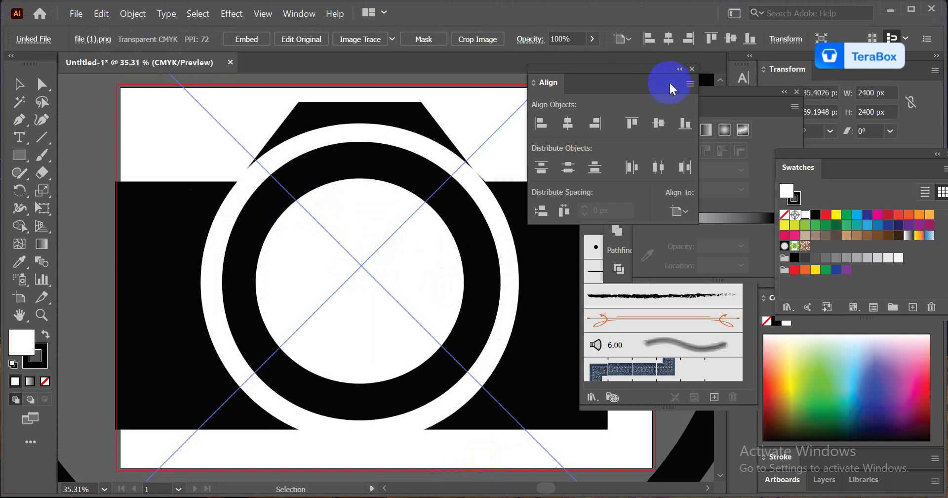
- Scale the placed camera image down to about 644 px square and move it within the artboard, left of its centre
{"action": "left_click", "coordinate": [679, 70]}
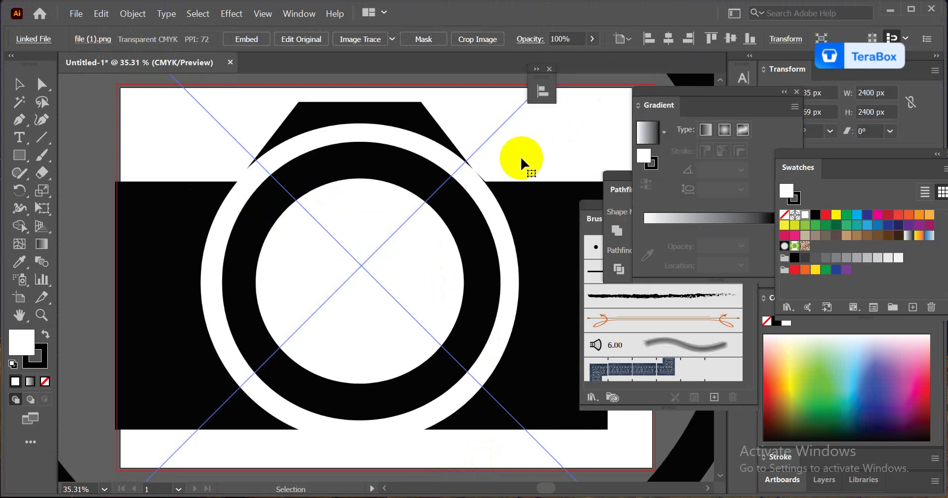
{"action": "key", "text": "ctrl+minus"}
{"action": "key", "text": "ctrl+minus"}
{"action": "key", "text": "ctrl+minus"}
{"action": "key", "text": "ctrl+minus"}
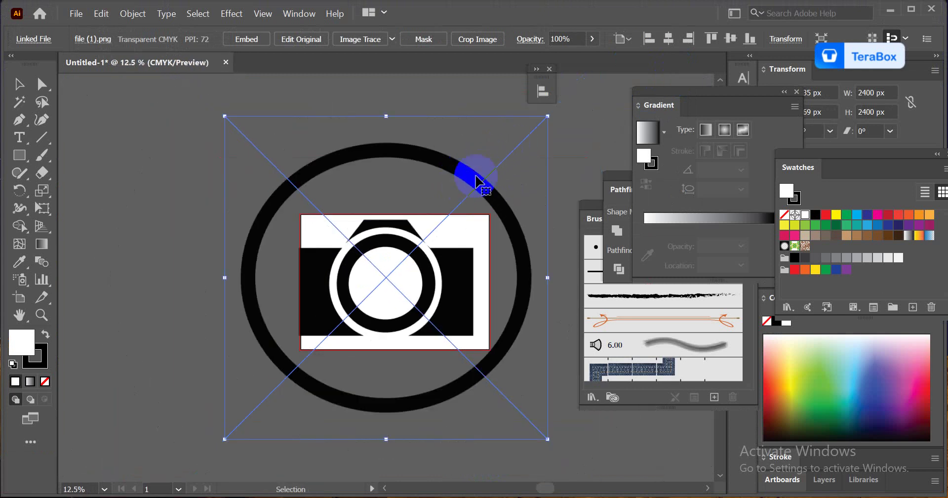
{"action": "key", "text": "ctrl+space"}
{"action": "left_click_drag", "start_coordinate": [449, 233], "coordinate": [443, 233]}
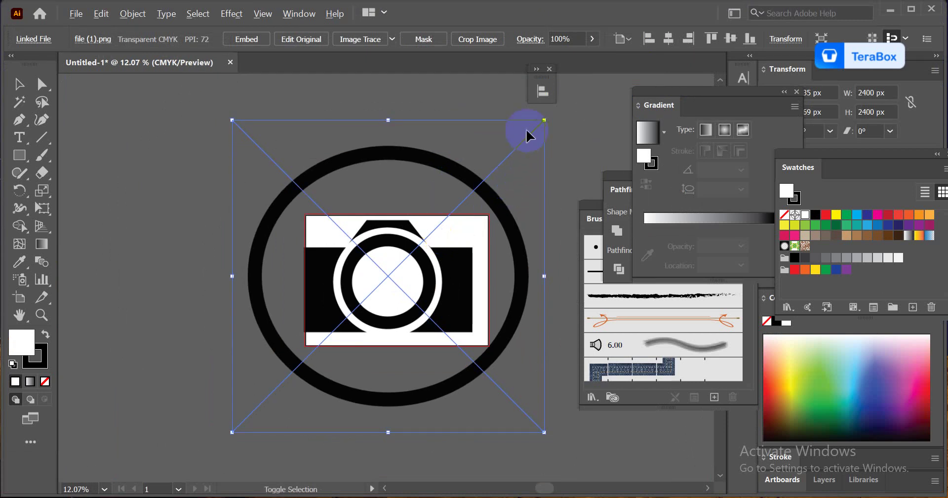
{"action": "left_click_drag", "start_coordinate": [545, 119], "coordinate": [429, 254]}
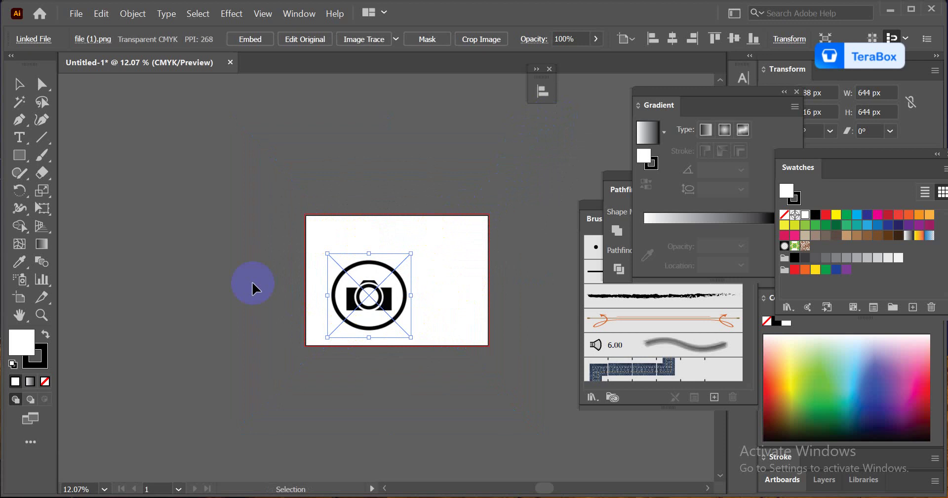
{"action": "left_click_drag", "start_coordinate": [340, 330], "coordinate": [356, 297]}
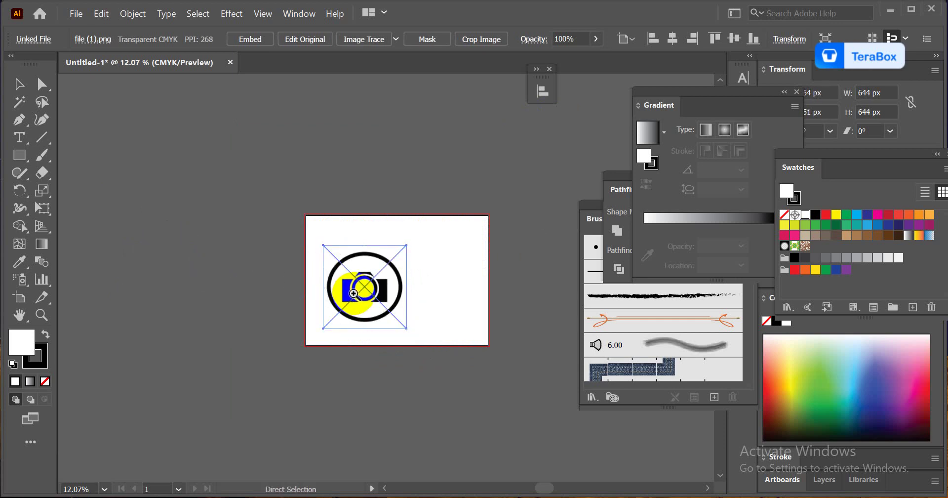
{"action": "left_click_drag", "start_coordinate": [394, 354], "coordinate": [161, 339]}
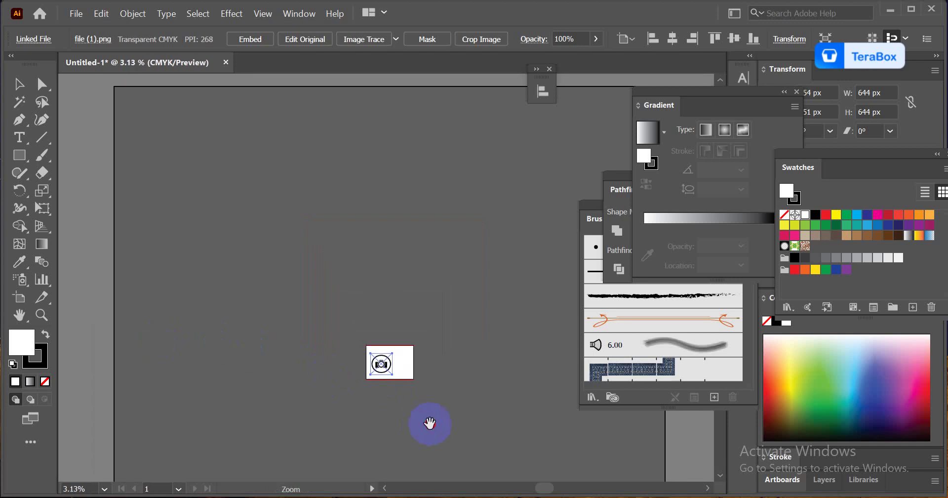
{"action": "left_click_drag", "start_coordinate": [430, 424], "coordinate": [371, 266]}
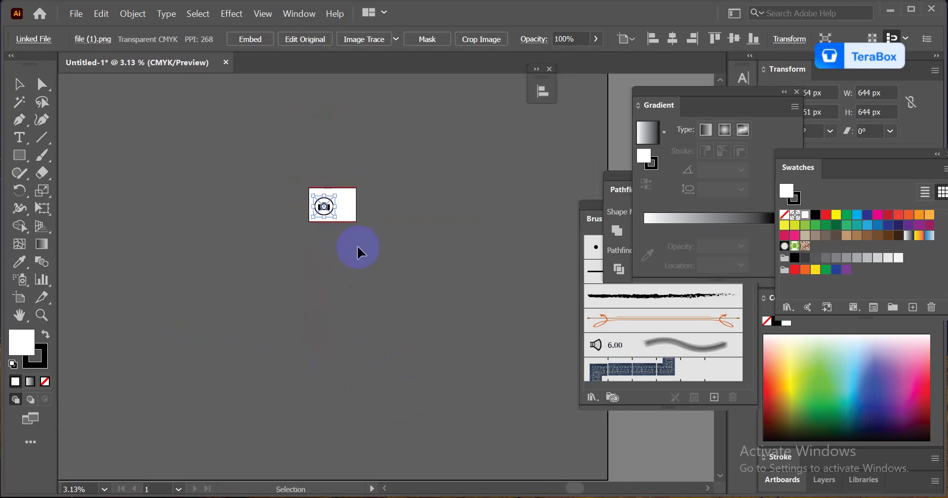
{"action": "left_click", "coordinate": [320, 269]}
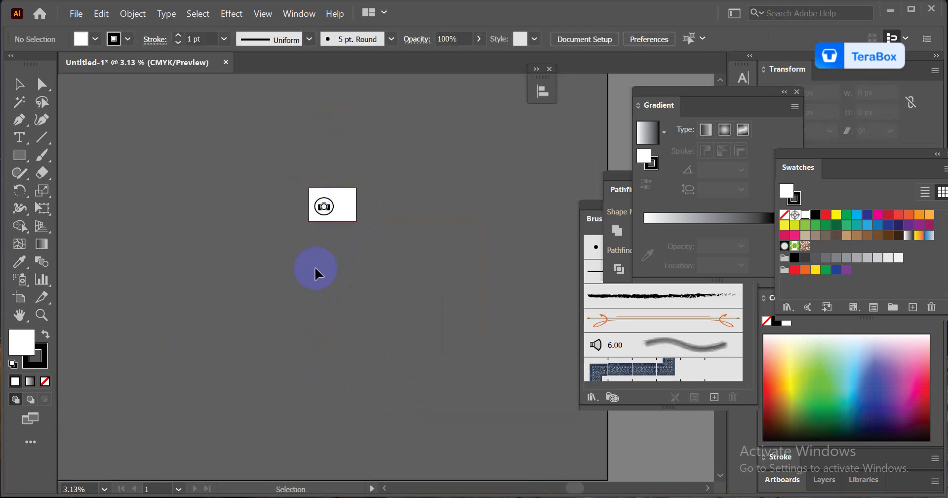
{"action": "key", "text": "ctrl+plus"}
{"action": "key", "text": "ctrl+plus"}
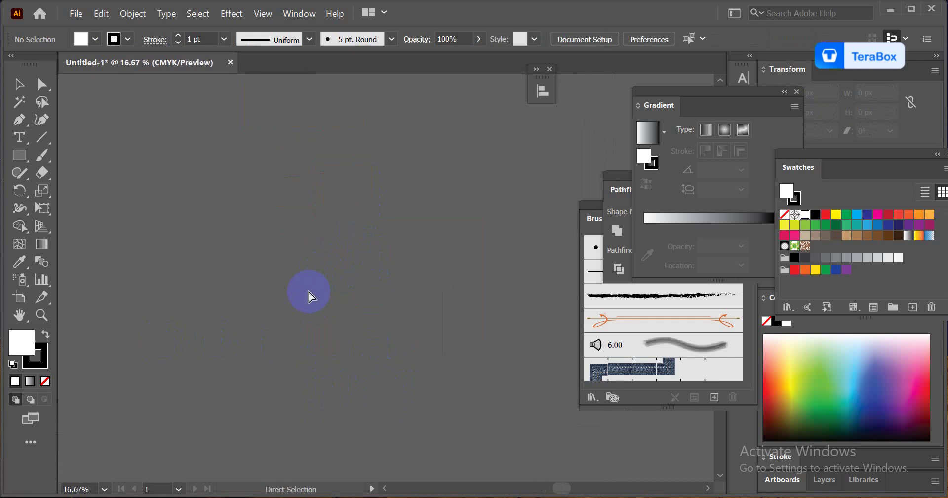
- Embed the linked file (1).png camera image in the document
{"action": "key", "text": "ctrl+0"}
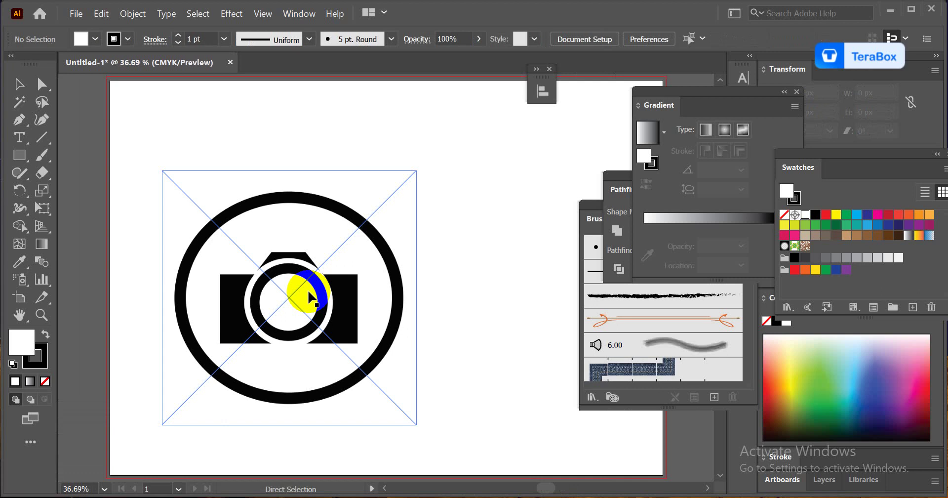
{"action": "left_click", "coordinate": [306, 253]}
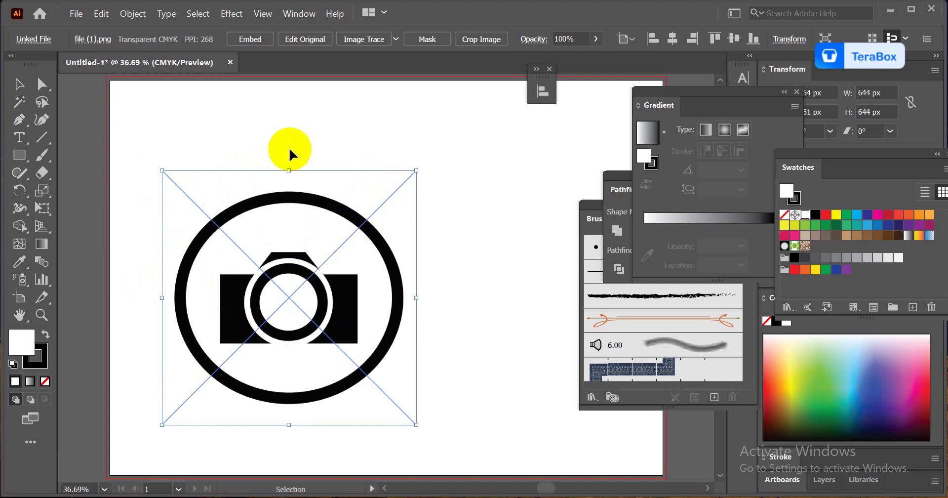
{"action": "left_click", "coordinate": [250, 40]}
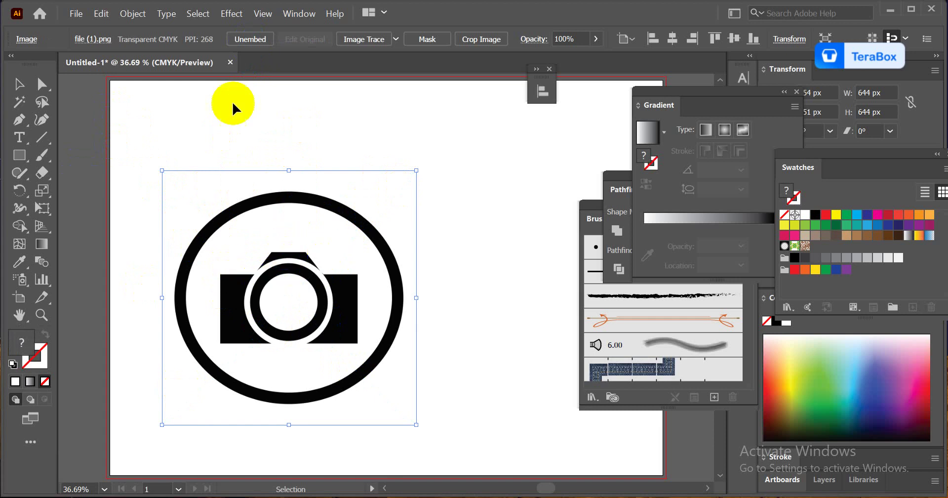
{"action": "left_click", "coordinate": [75, 14]}
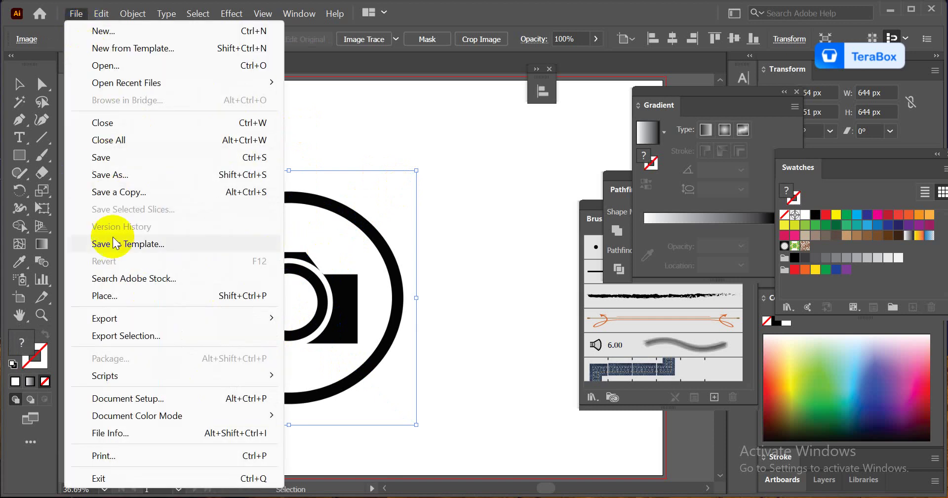
{"action": "left_click", "coordinate": [105, 296]}
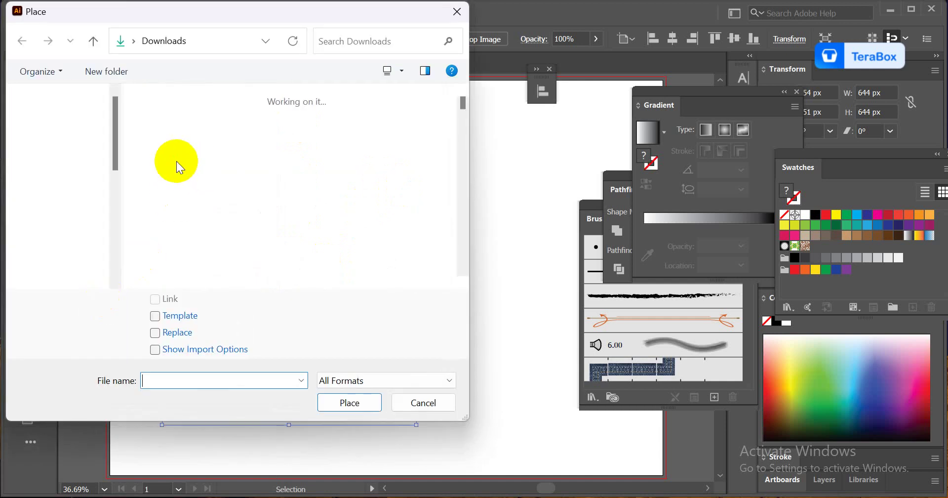
{"action": "scroll", "coordinate": [262, 249], "scroll_direction": "down", "scroll_amount": 3}
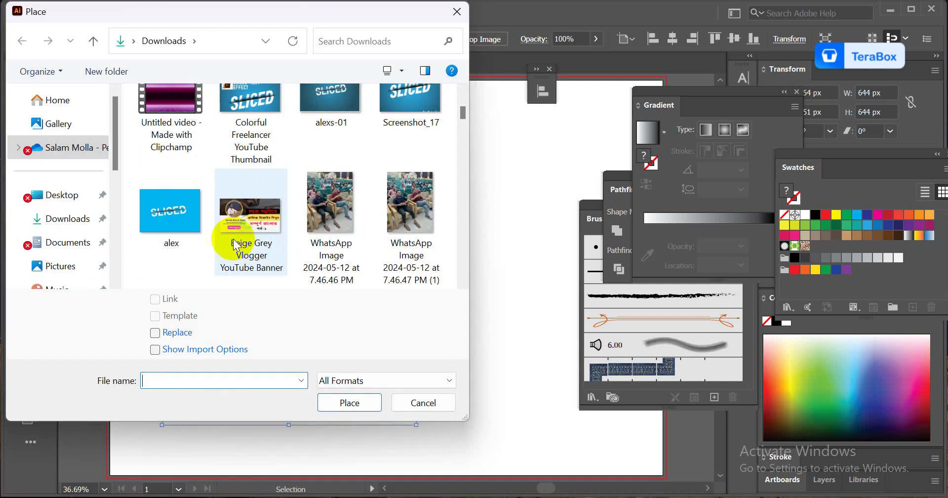
{"action": "scroll", "coordinate": [356, 219], "scroll_direction": "down", "scroll_amount": 3}
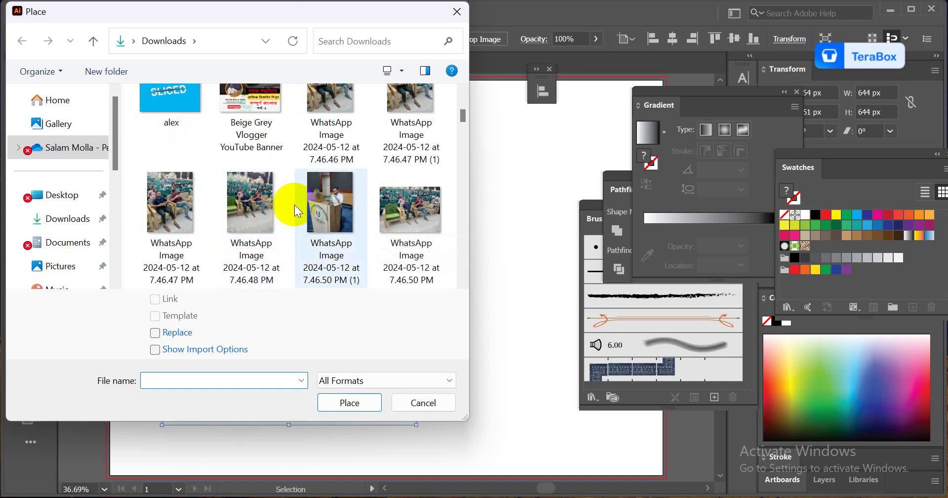
{"action": "scroll", "coordinate": [306, 208], "scroll_direction": "down", "scroll_amount": 3}
{"action": "scroll", "coordinate": [277, 218], "scroll_direction": "down", "scroll_amount": 3}
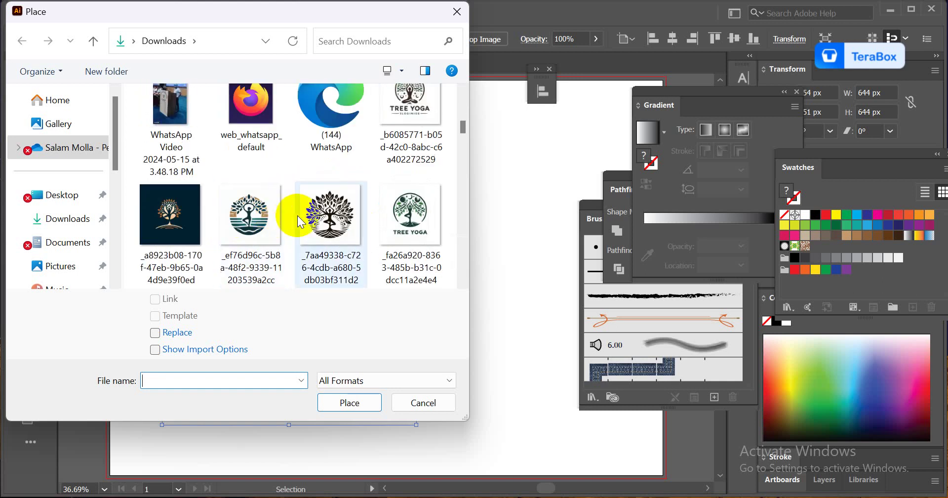
{"action": "left_click", "coordinate": [247, 216]}
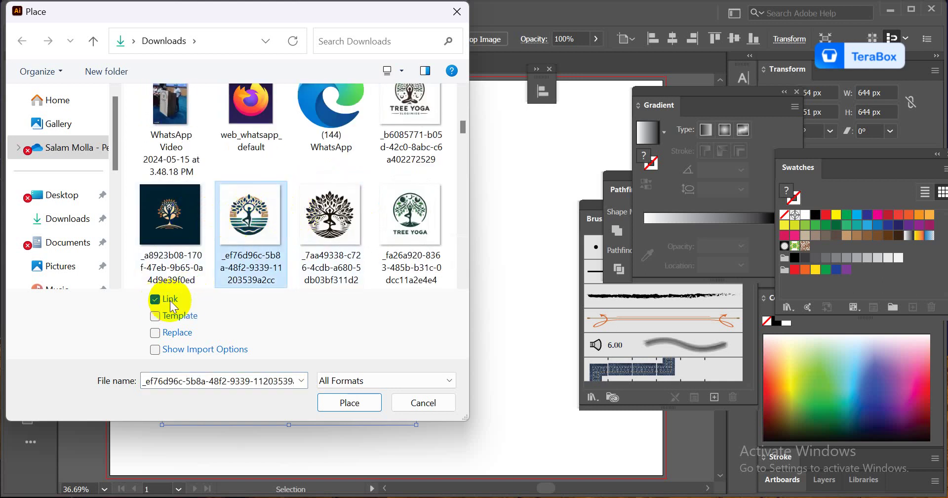
{"action": "left_click", "coordinate": [348, 402]}
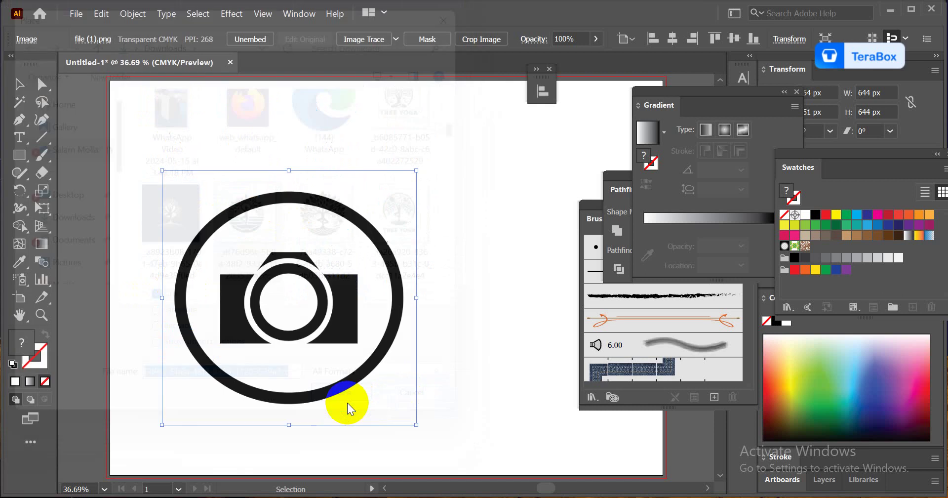
{"action": "left_click", "coordinate": [371, 148]}
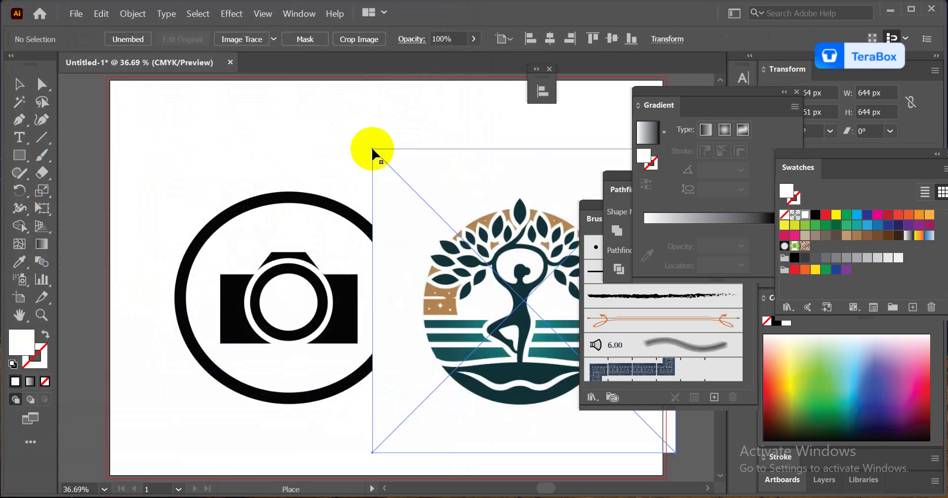
{"action": "left_click_drag", "start_coordinate": [472, 326], "coordinate": [280, 290]}
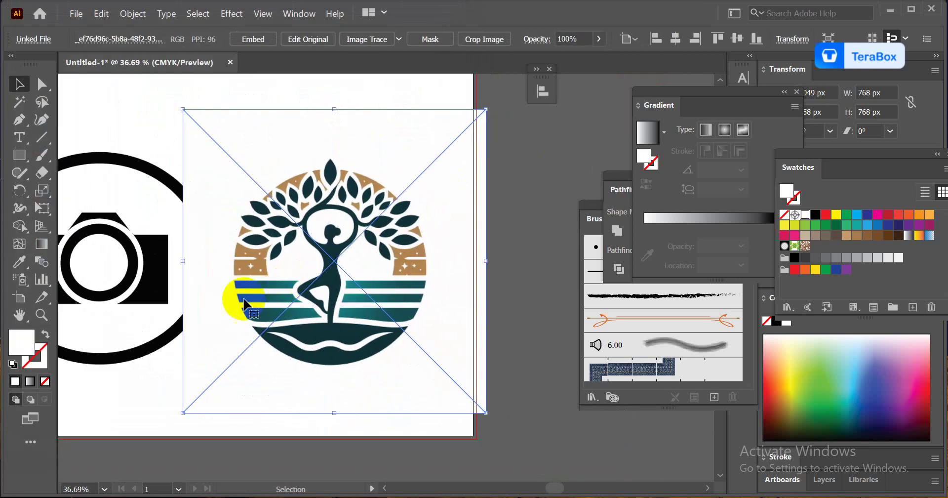
{"action": "key", "text": "Delete"}
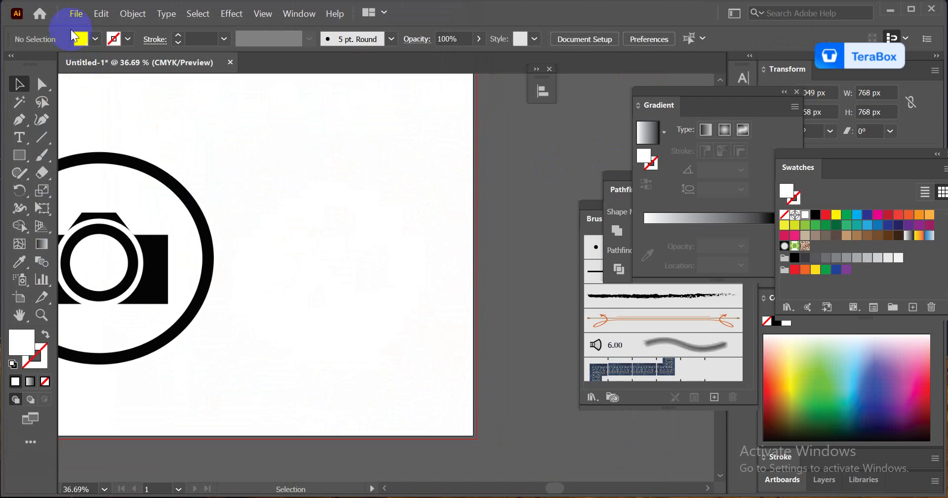
- Place the same yoga tree image from Downloads with the Link option off, beside the camera logo, and delete it again
{"action": "left_click", "coordinate": [75, 14]}
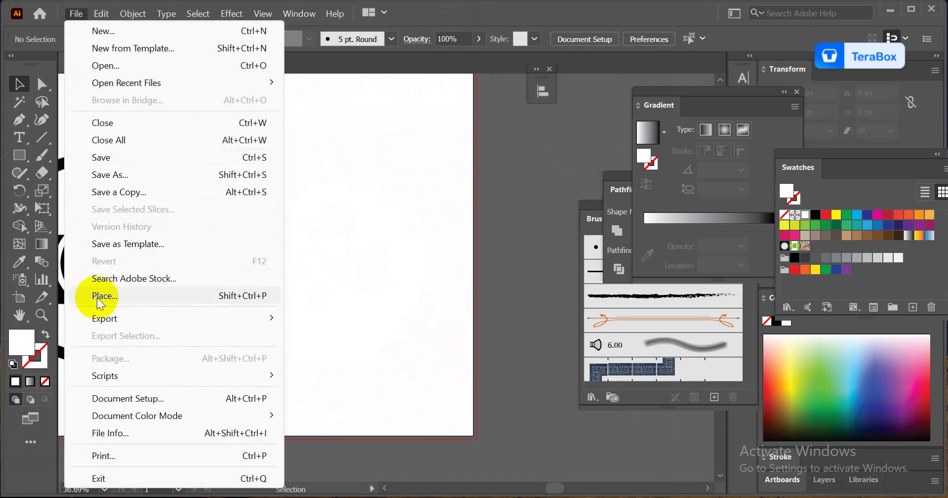
{"action": "left_click", "coordinate": [254, 296]}
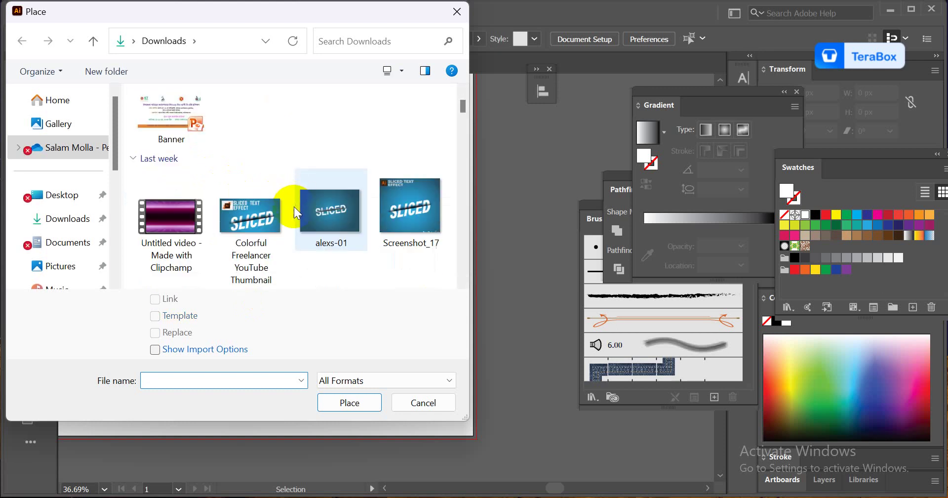
{"action": "scroll", "coordinate": [295, 208], "scroll_direction": "down", "scroll_amount": 15}
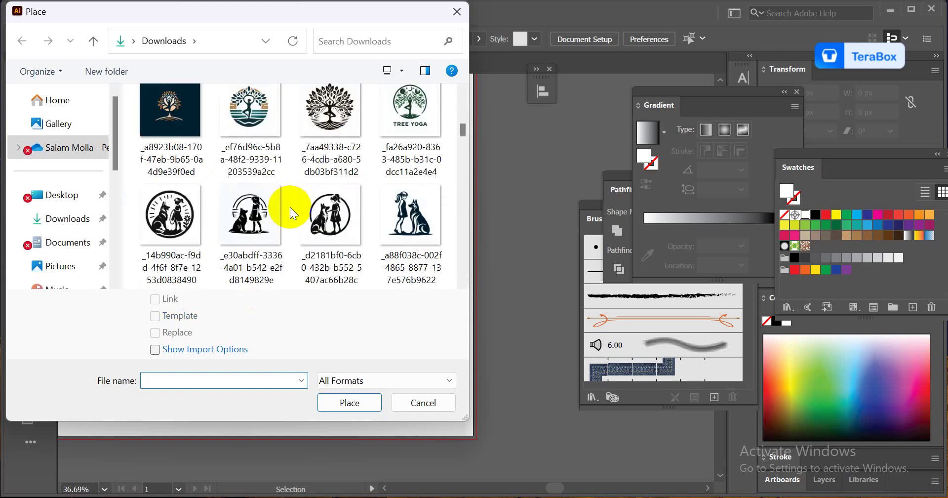
{"action": "left_click", "coordinate": [253, 102]}
{"action": "left_click", "coordinate": [180, 302]}
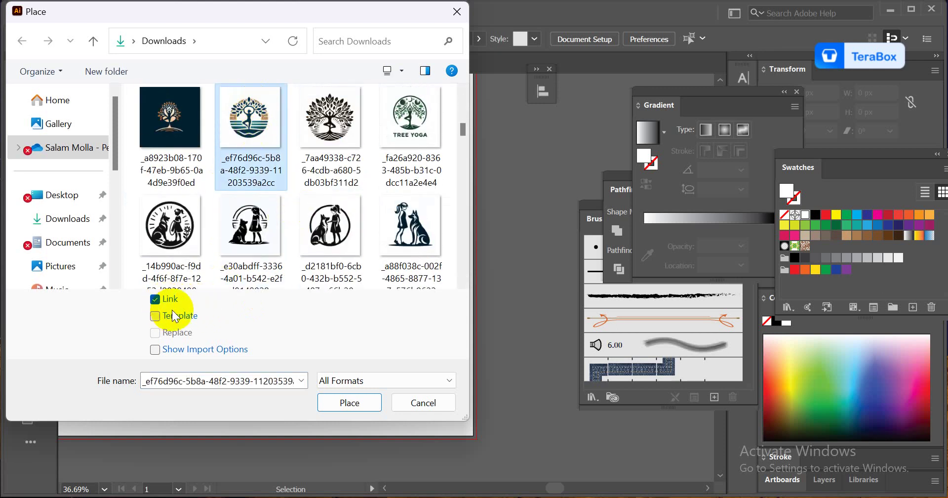
{"action": "left_click", "coordinate": [156, 299]}
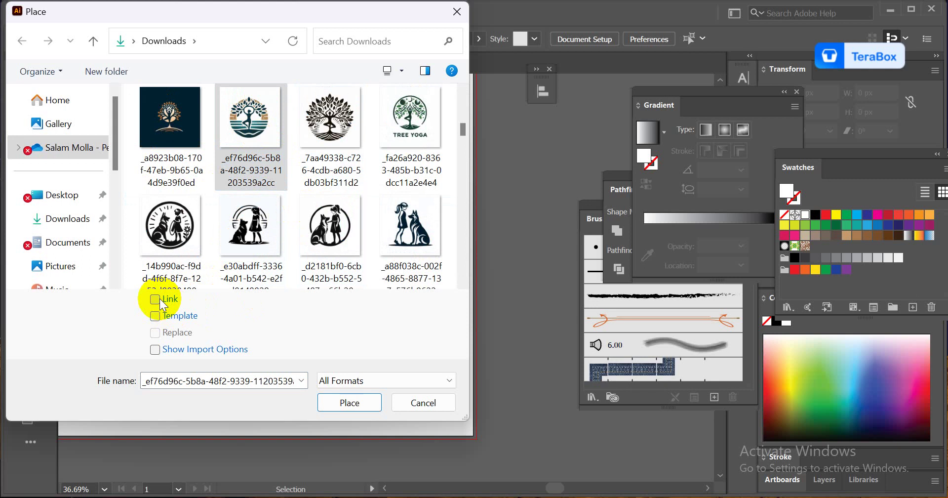
{"action": "left_click", "coordinate": [345, 403]}
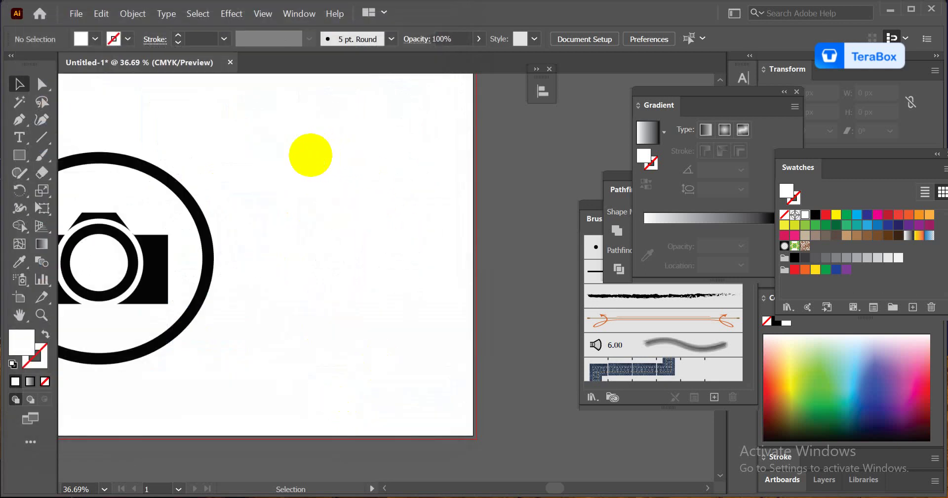
{"action": "left_click", "coordinate": [310, 155]}
{"action": "left_click_drag", "start_coordinate": [510, 354], "coordinate": [451, 329]}
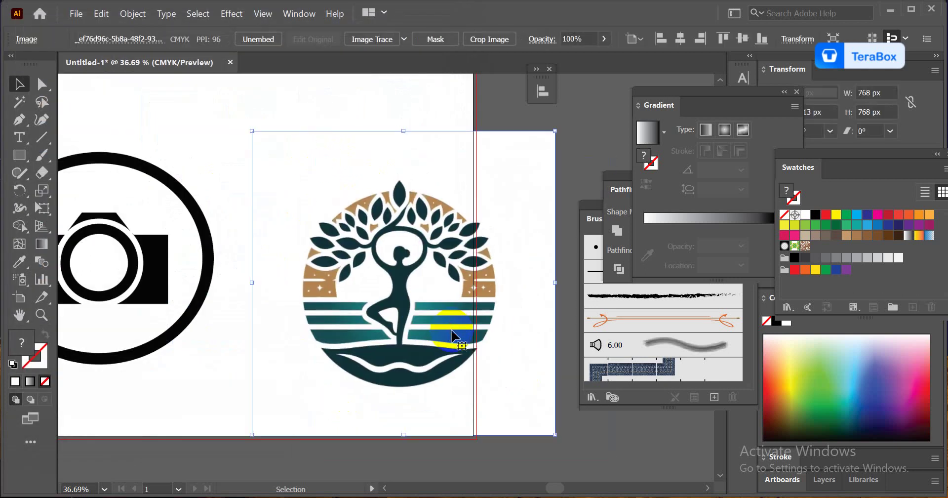
{"action": "key", "text": "Delete"}
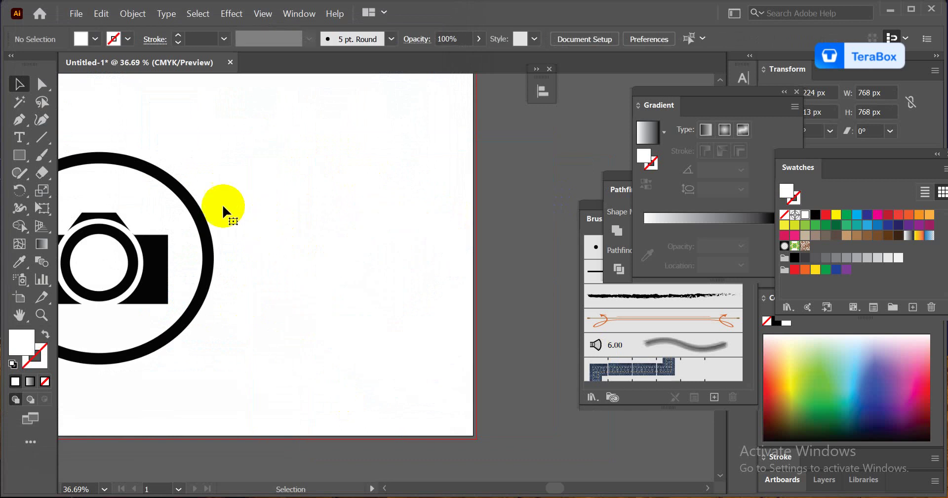
{"action": "left_click_drag", "start_coordinate": [212, 206], "coordinate": [439, 282]}
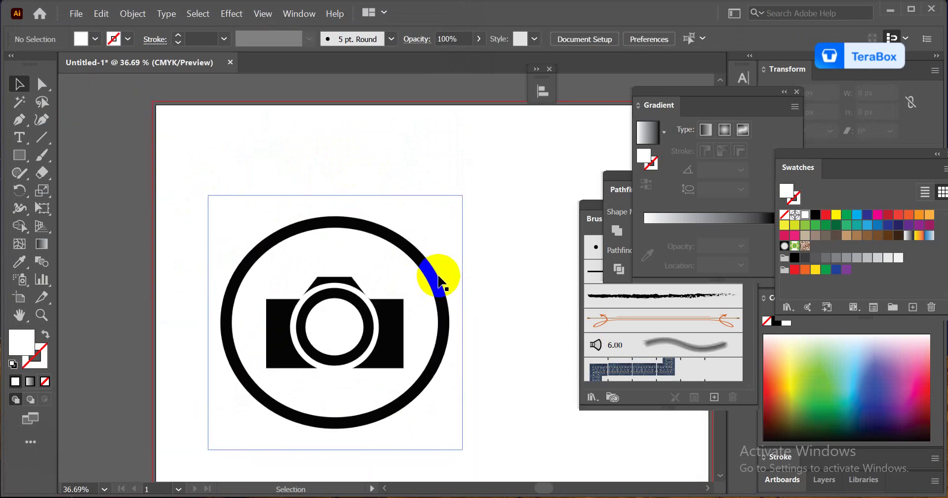
{"action": "left_click", "coordinate": [391, 289]}
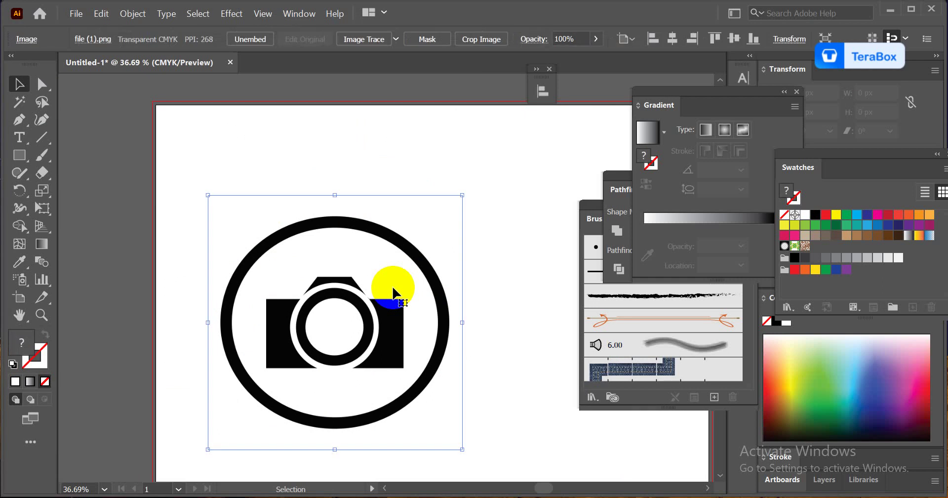
{"action": "left_click", "coordinate": [254, 232]}
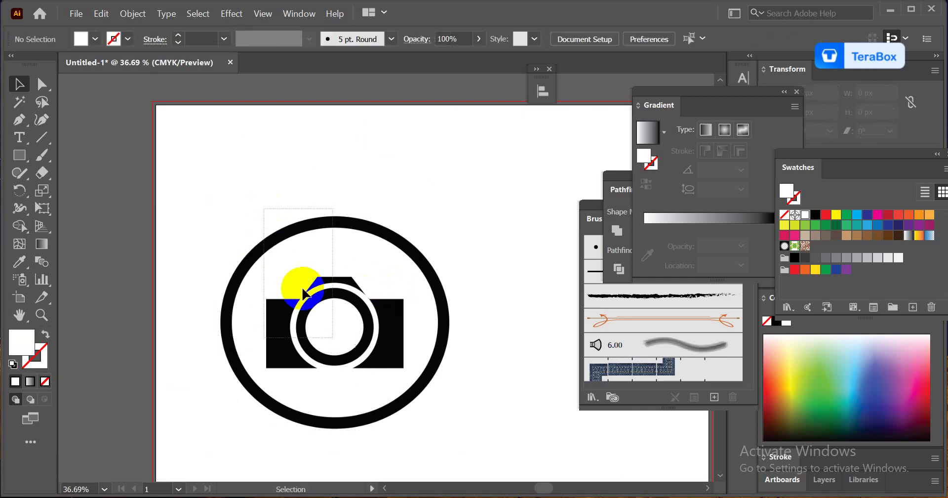
{"action": "left_click_drag", "start_coordinate": [316, 237], "coordinate": [351, 300]}
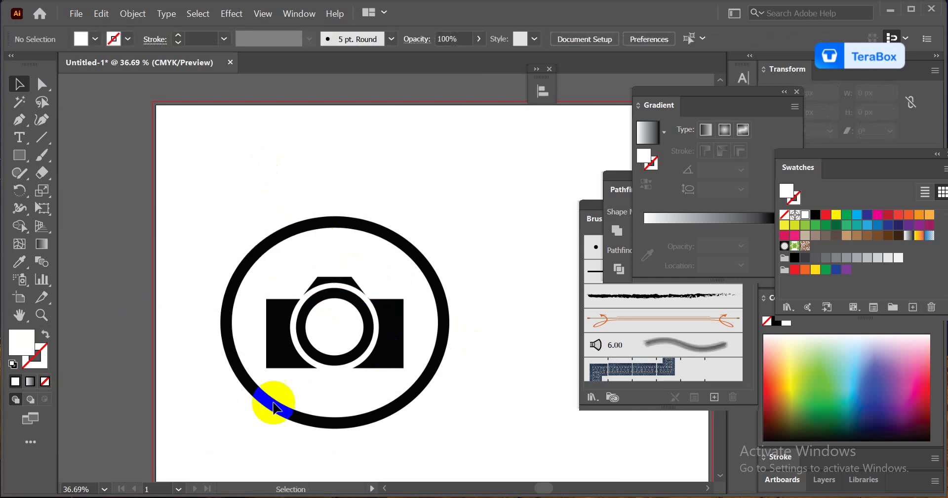
{"action": "scroll", "coordinate": [294, 307], "scroll_direction": "down", "scroll_amount": 2}
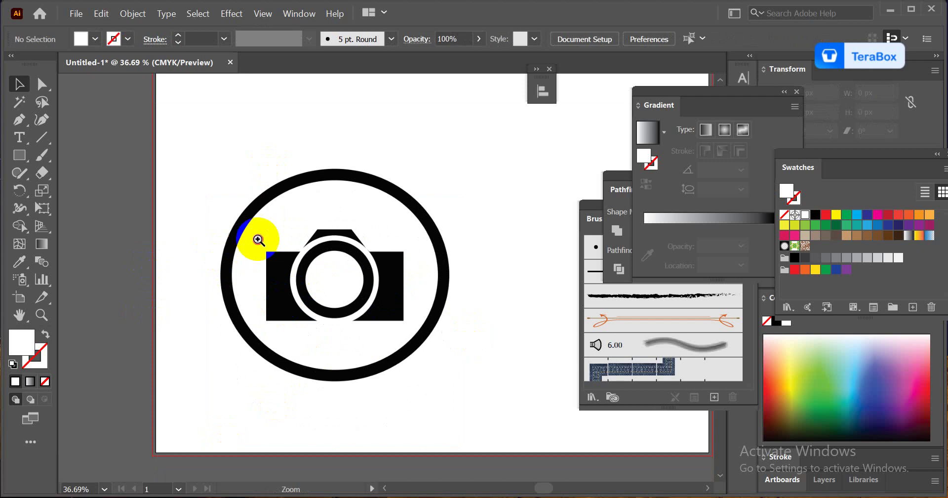
{"action": "scroll", "coordinate": [260, 239], "scroll_direction": "up", "scroll_amount": 2}
{"action": "left_click_drag", "start_coordinate": [386, 256], "coordinate": [415, 302]}
{"action": "scroll", "coordinate": [223, 247], "scroll_direction": "down", "scroll_amount": 1}
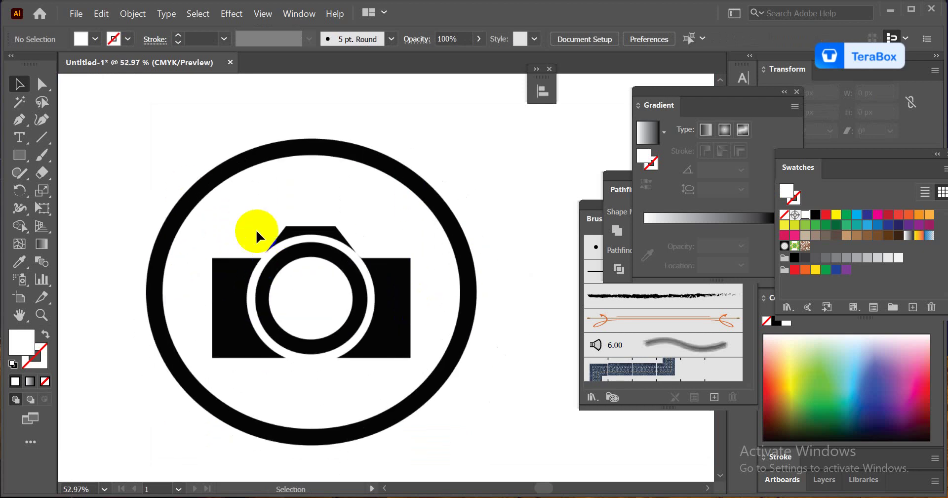
- Set the default fill to None and the stroke color to red
{"action": "left_click", "coordinate": [96, 40]}
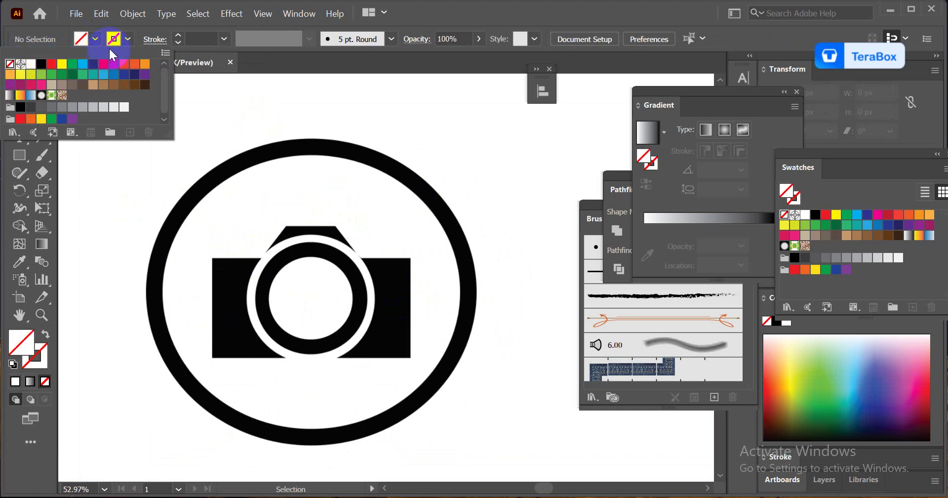
{"action": "left_click", "coordinate": [122, 39]}
{"action": "left_click", "coordinate": [122, 39]}
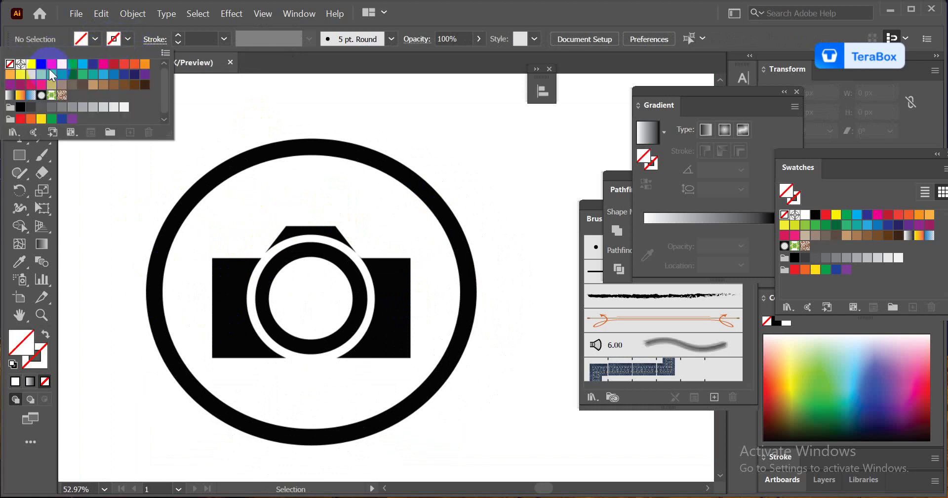
{"action": "left_click", "coordinate": [50, 67]}
{"action": "left_click", "coordinate": [389, 207]}
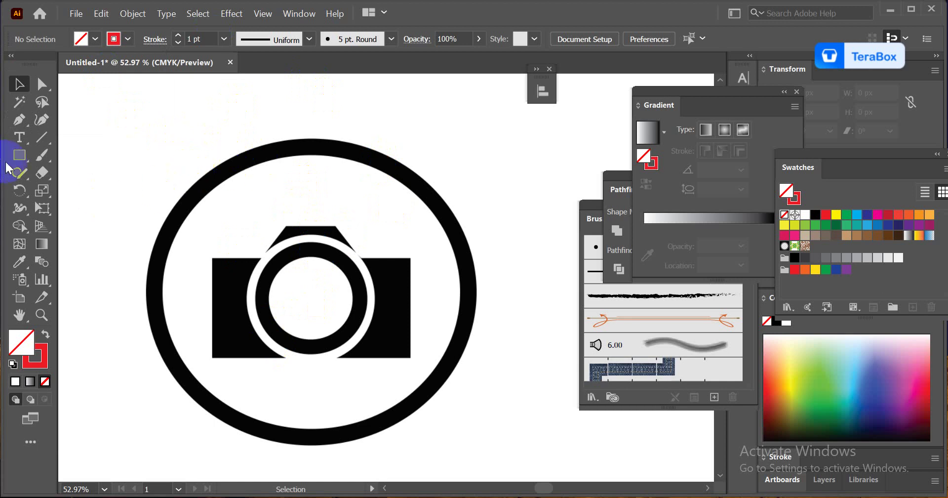
{"action": "left_click_drag", "start_coordinate": [18, 162], "coordinate": [101, 191]}
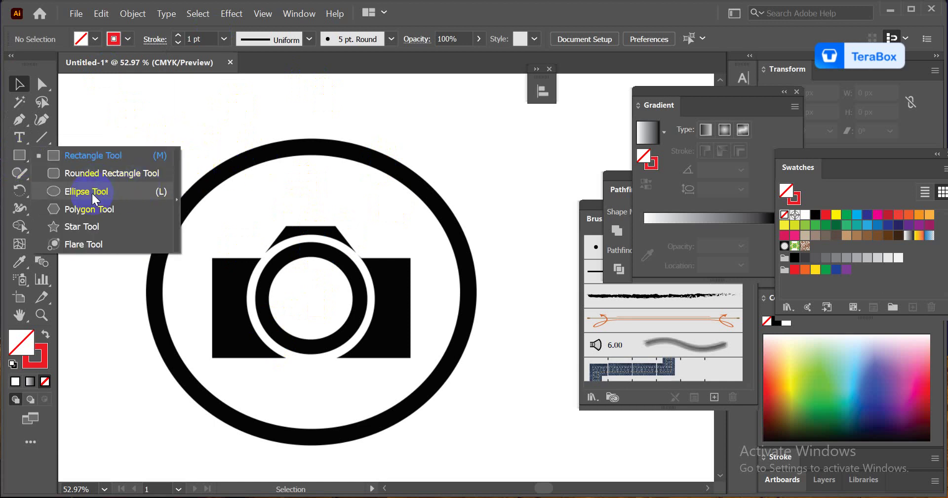
{"action": "left_click", "coordinate": [291, 193]}
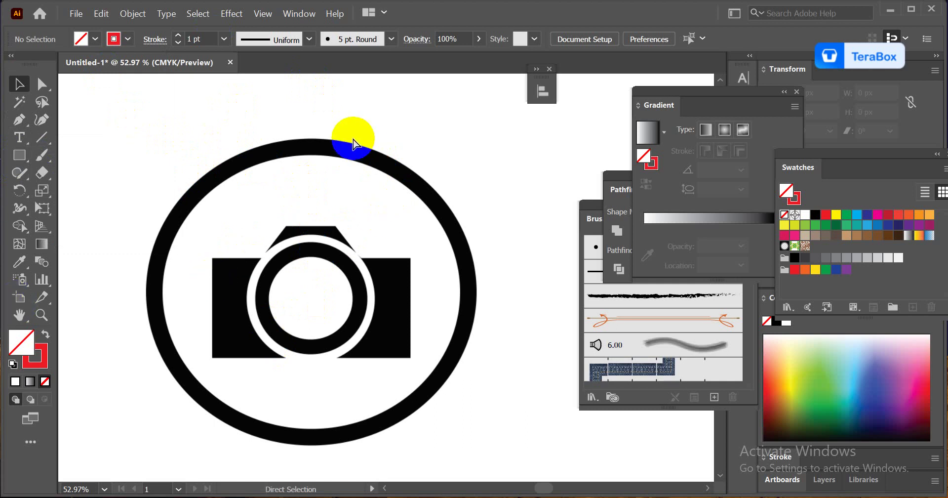
- Show the rulers and place two vertical and two horizontal guides touching the outer edges of the camera logo's ring
{"action": "key", "text": "ctrl+r"}
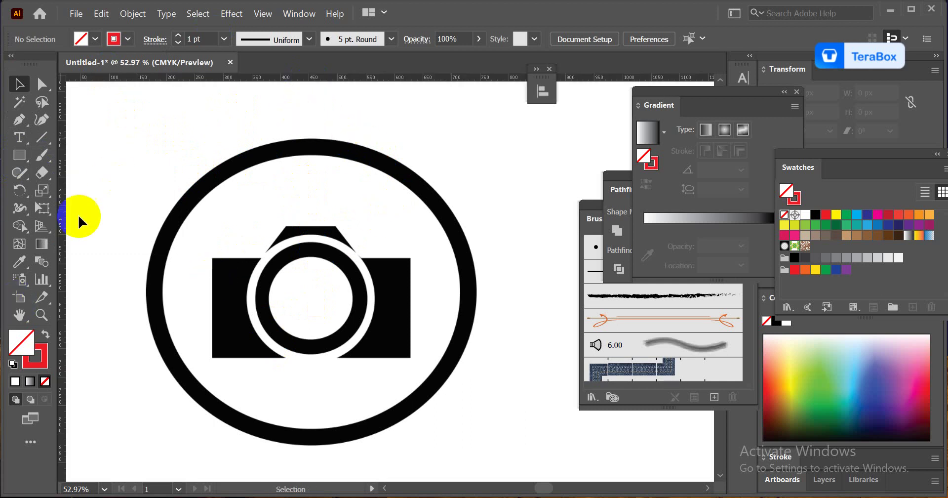
{"action": "left_click_drag", "start_coordinate": [69, 243], "coordinate": [147, 291]}
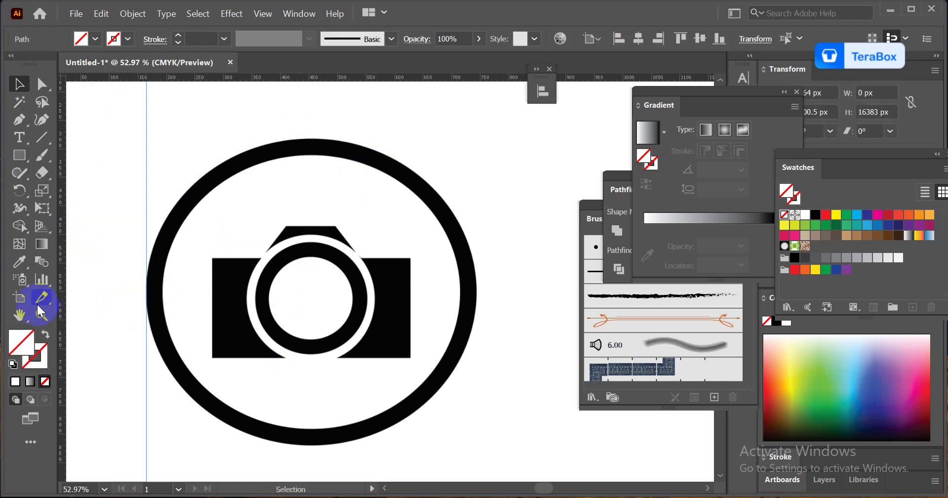
{"action": "left_click_drag", "start_coordinate": [62, 308], "coordinate": [478, 303]}
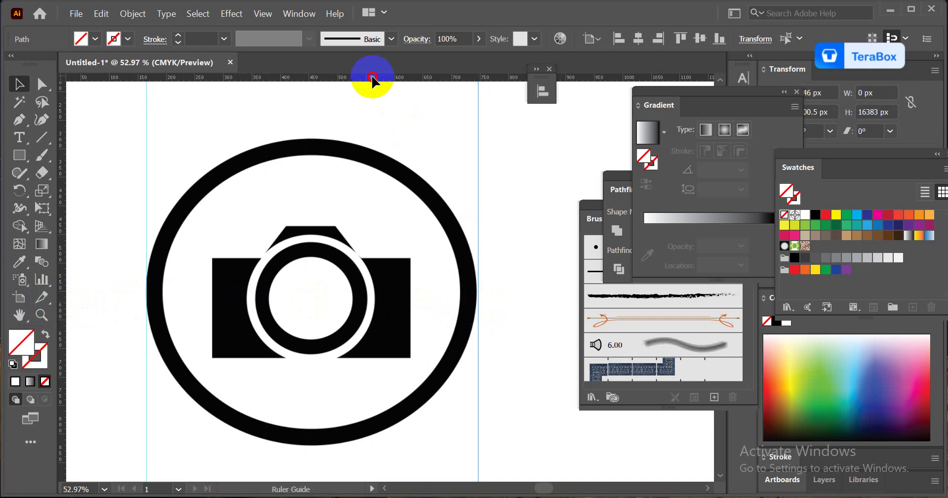
{"action": "left_click_drag", "start_coordinate": [372, 78], "coordinate": [346, 139]}
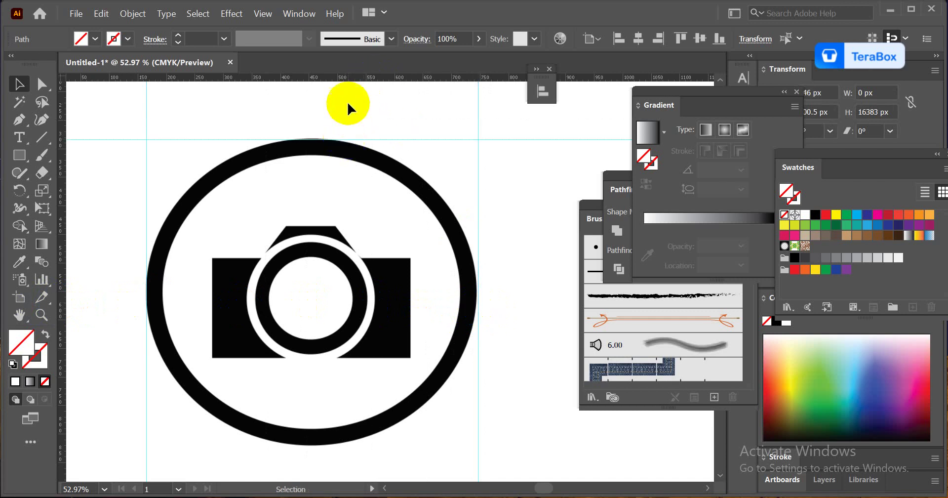
{"action": "left_click_drag", "start_coordinate": [348, 86], "coordinate": [331, 447]}
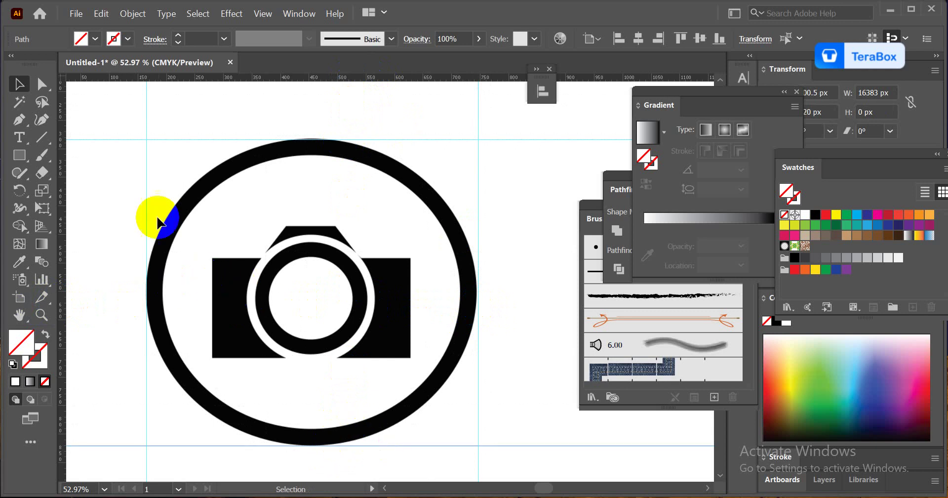
- Set the stroke color to red and draw an unfilled 582 x 537 px ellipse over the outer edge of the camera logo's ring
{"action": "left_click", "coordinate": [128, 38]}
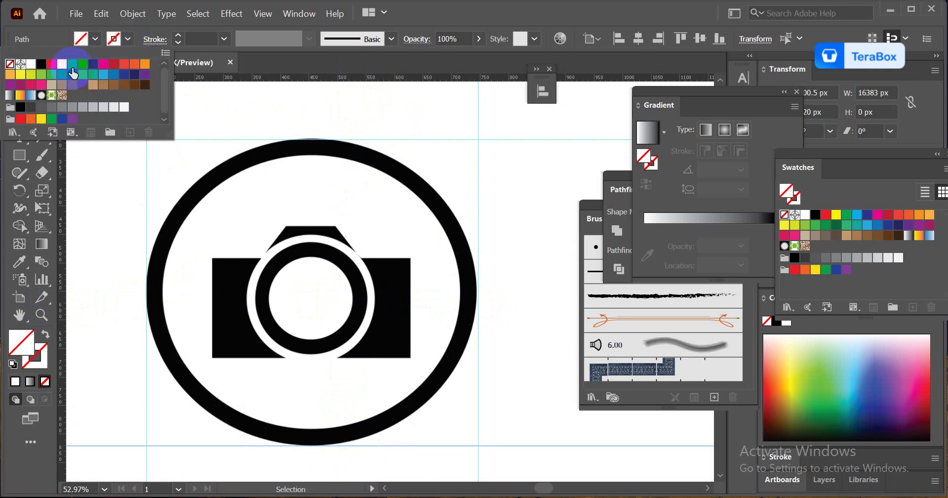
{"action": "left_click", "coordinate": [48, 64]}
{"action": "left_click", "coordinate": [102, 313]}
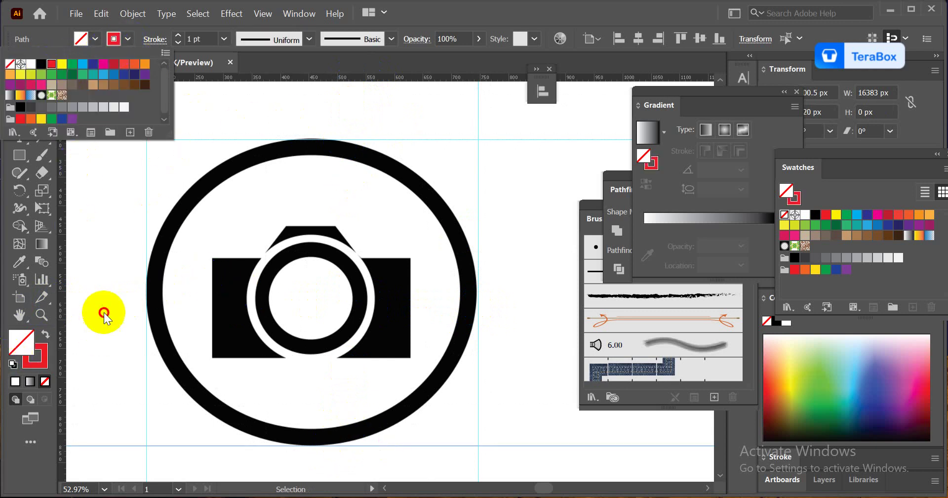
{"action": "left_click_drag", "start_coordinate": [21, 158], "coordinate": [69, 189]}
{"action": "left_click_drag", "start_coordinate": [146, 139], "coordinate": [478, 444]}
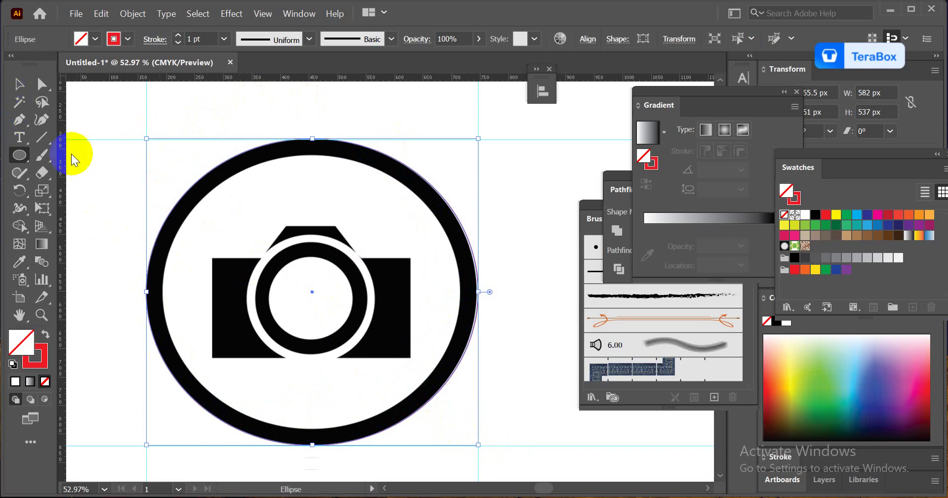
{"action": "left_click", "coordinate": [19, 84]}
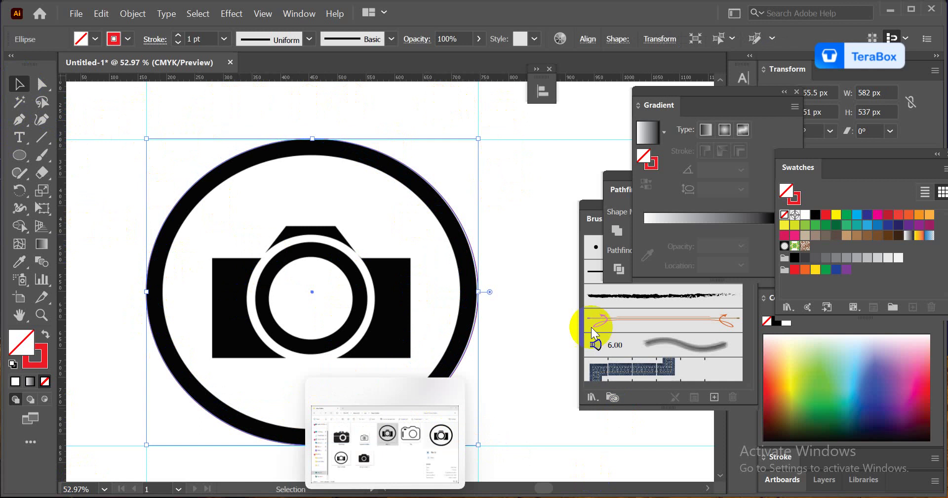
- Clear all guides at once, and undo the clearing to bring them back
{"action": "left_click", "coordinate": [261, 14]}
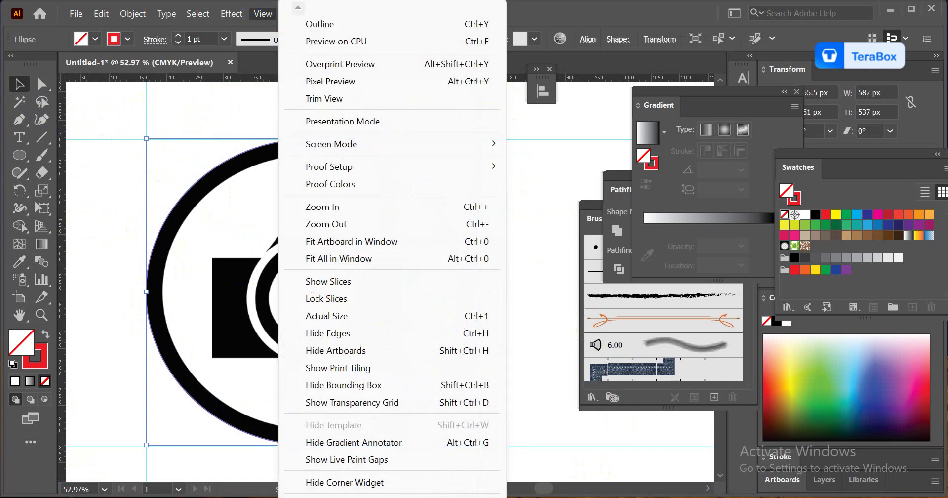
{"action": "key", "text": "Escape"}
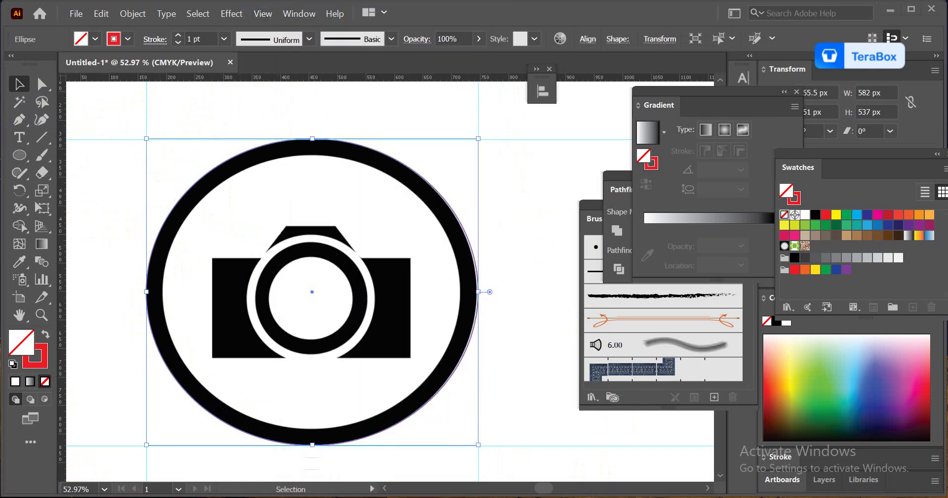
{"action": "left_click", "coordinate": [271, 13]}
{"action": "mouse_move", "coordinate": [302, 496]}
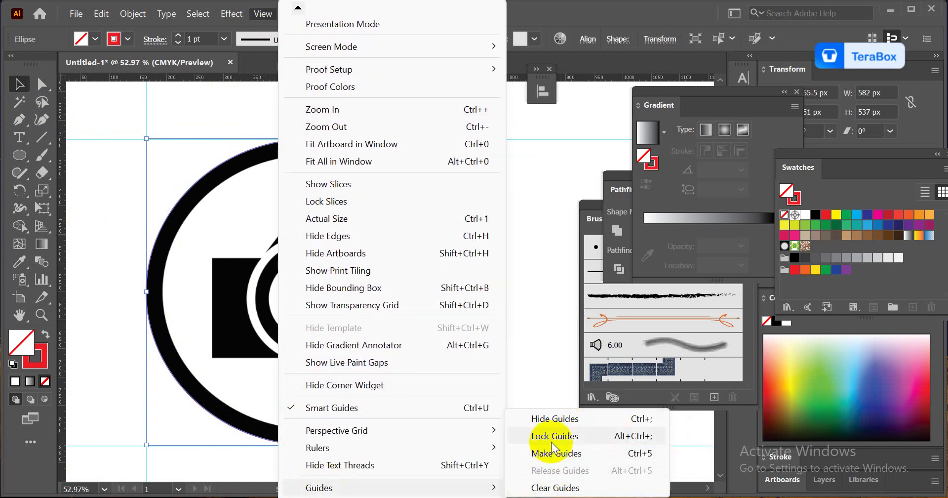
{"action": "left_click", "coordinate": [550, 488]}
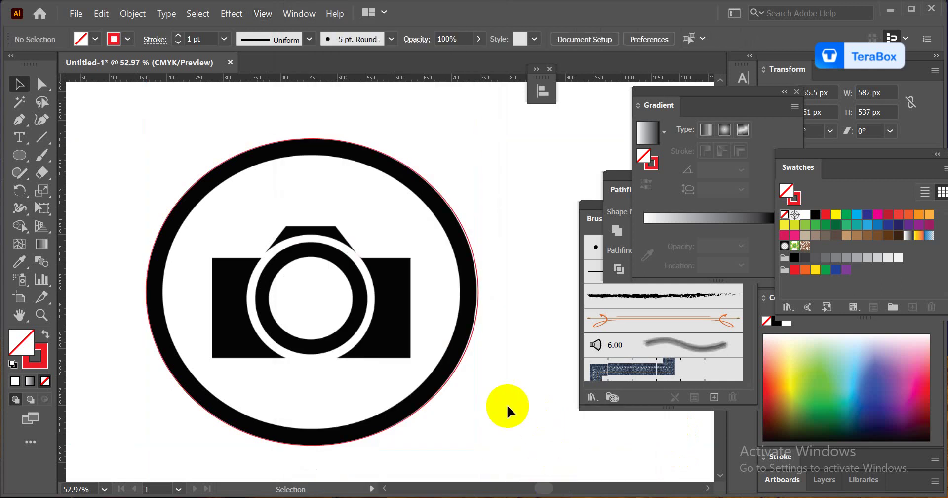
{"action": "scroll", "coordinate": [437, 376], "scroll_direction": "up", "scroll_amount": 1}
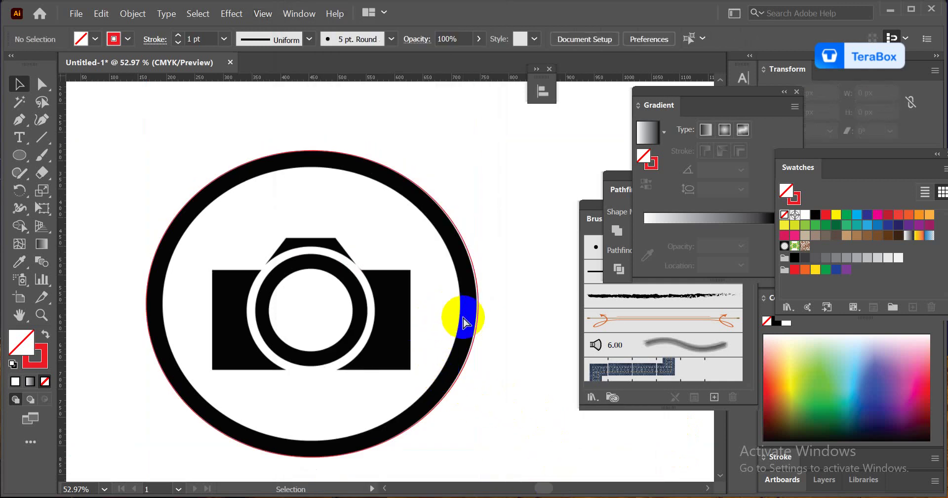
{"action": "key", "text": "ctrl+z"}
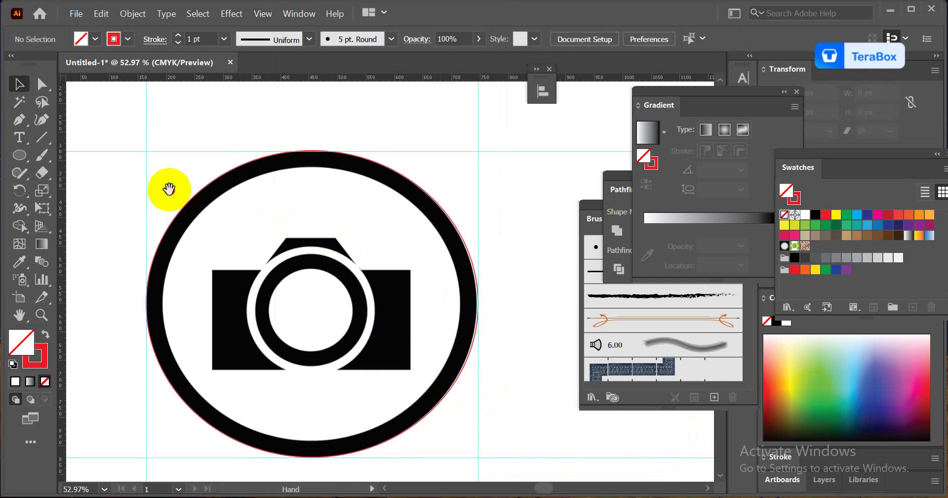
- Lock the guides and try to select the guides at the ring's left and upper edges
{"action": "left_click_drag", "start_coordinate": [169, 189], "coordinate": [252, 267]}
{"action": "left_click_drag", "start_coordinate": [165, 111], "coordinate": [272, 176]}
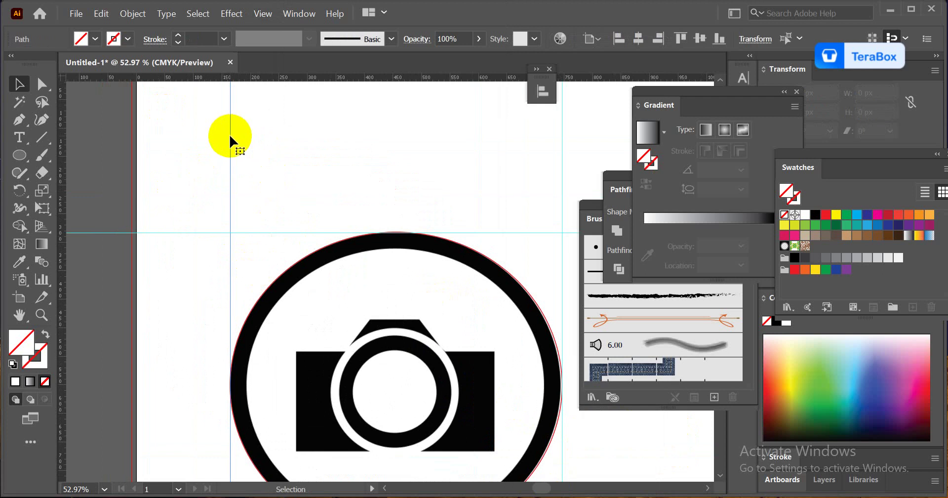
{"action": "right_click", "coordinate": [230, 139]}
{"action": "left_click", "coordinate": [234, 175]}
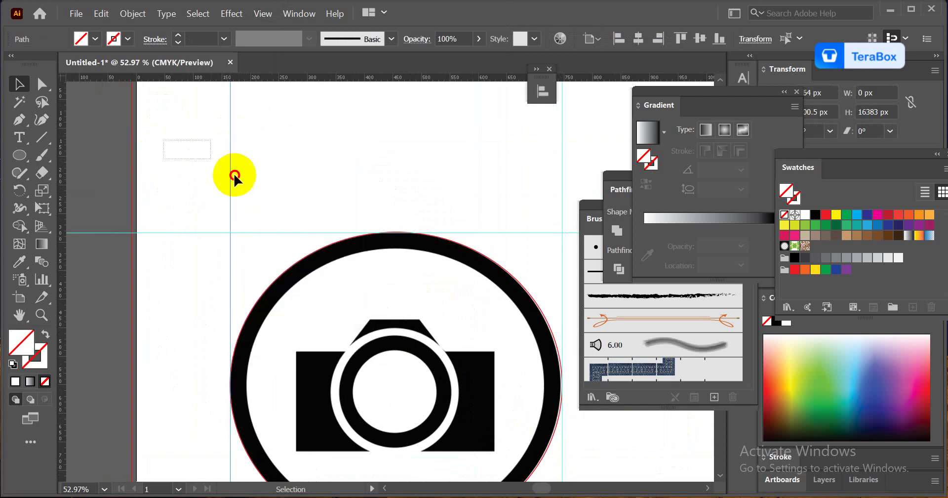
{"action": "right_click", "coordinate": [230, 168]}
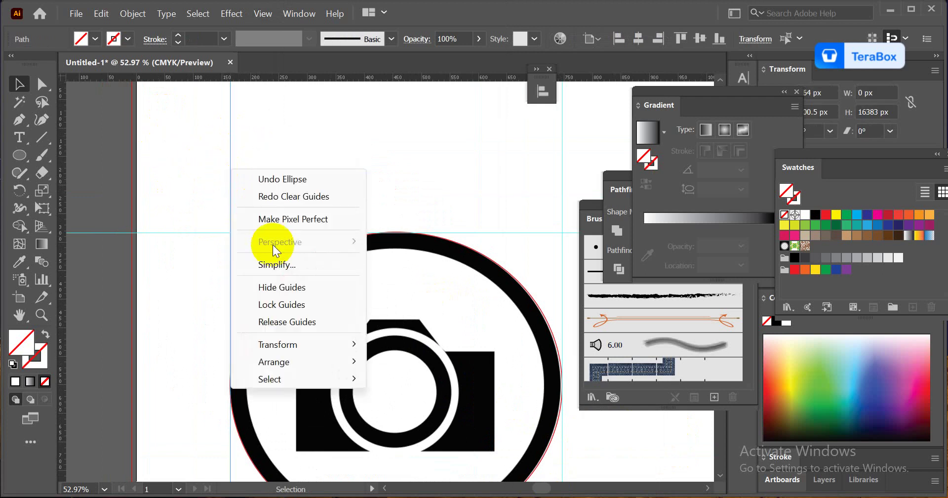
{"action": "left_click", "coordinate": [271, 305]}
{"action": "left_click", "coordinate": [165, 120]}
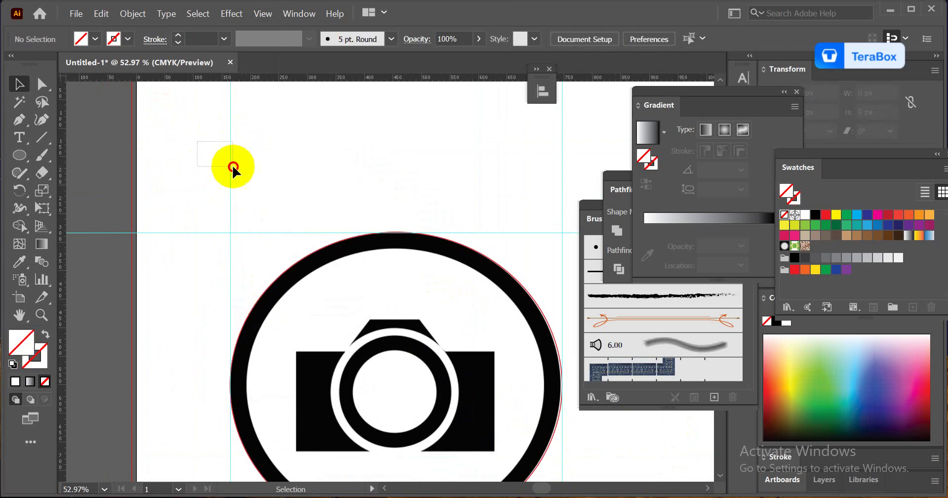
{"action": "left_click_drag", "start_coordinate": [115, 212], "coordinate": [140, 250]}
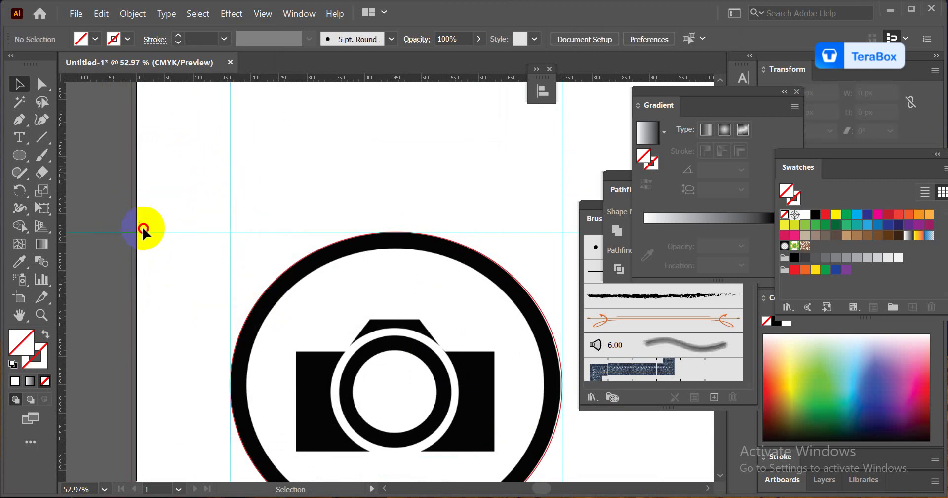
- Unlock the guides and delete all four individually from around the camera logo's ring
{"action": "right_click", "coordinate": [230, 174]}
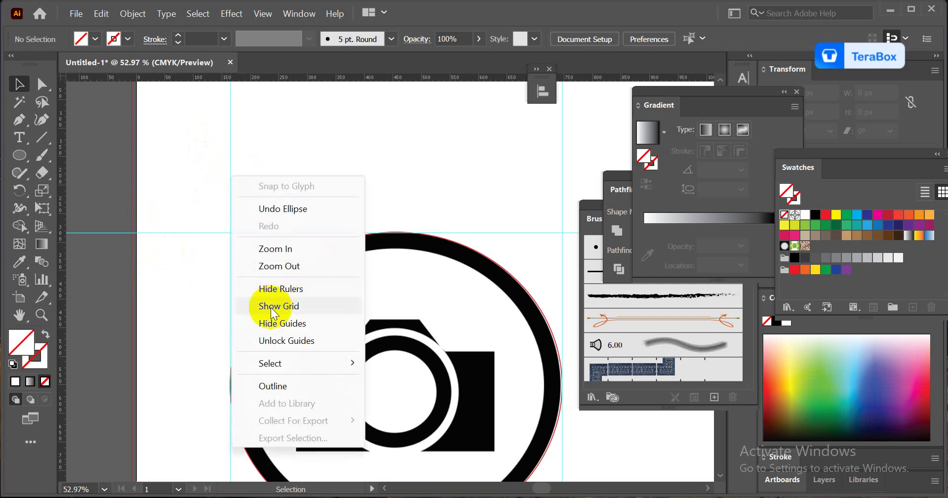
{"action": "left_click", "coordinate": [269, 340]}
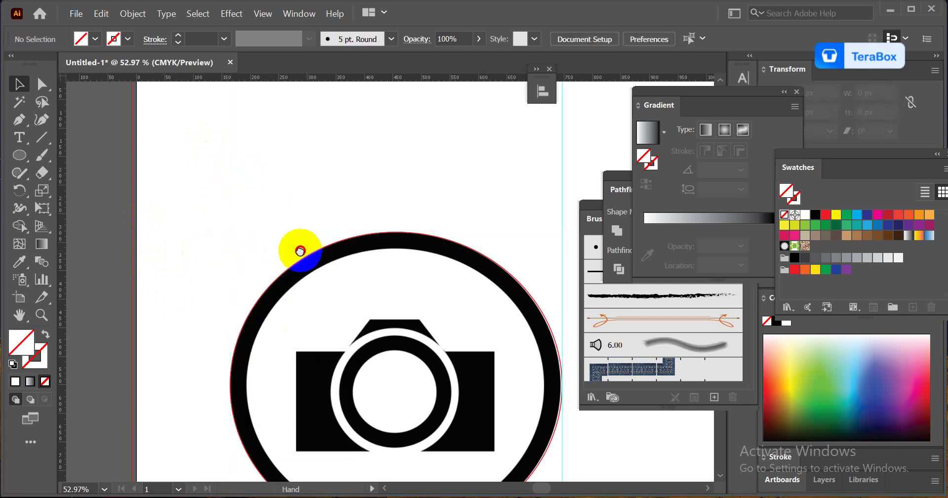
{"action": "left_click_drag", "start_coordinate": [297, 250], "coordinate": [113, 230]}
{"action": "left_click_drag", "start_coordinate": [346, 132], "coordinate": [404, 172]}
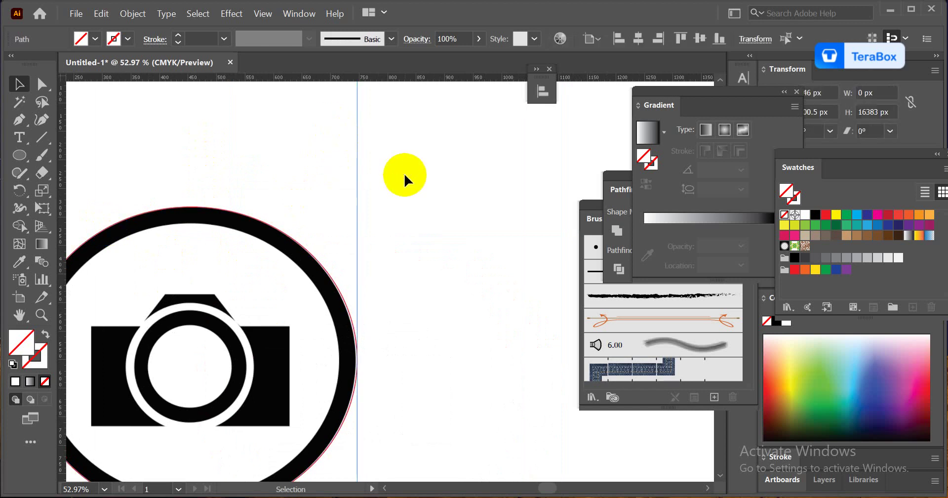
{"action": "key", "text": "Delete"}
{"action": "left_click_drag", "start_coordinate": [406, 307], "coordinate": [427, 150]}
{"action": "left_click_drag", "start_coordinate": [433, 284], "coordinate": [482, 452]}
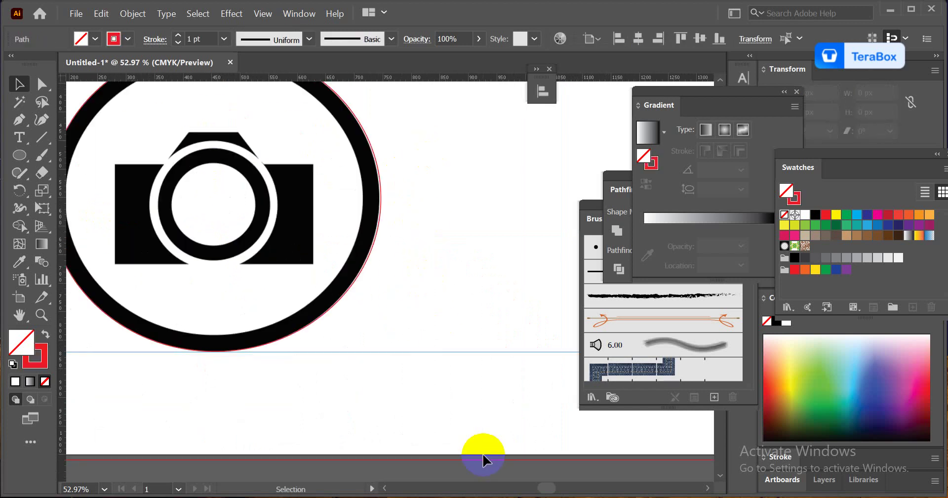
{"action": "key", "text": "Delete"}
- Duplicate the red ellipse in place and scale the copy about its center to 522 x 481.64 px, matching the ring's inner edge
{"action": "left_click_drag", "start_coordinate": [303, 291], "coordinate": [419, 391]}
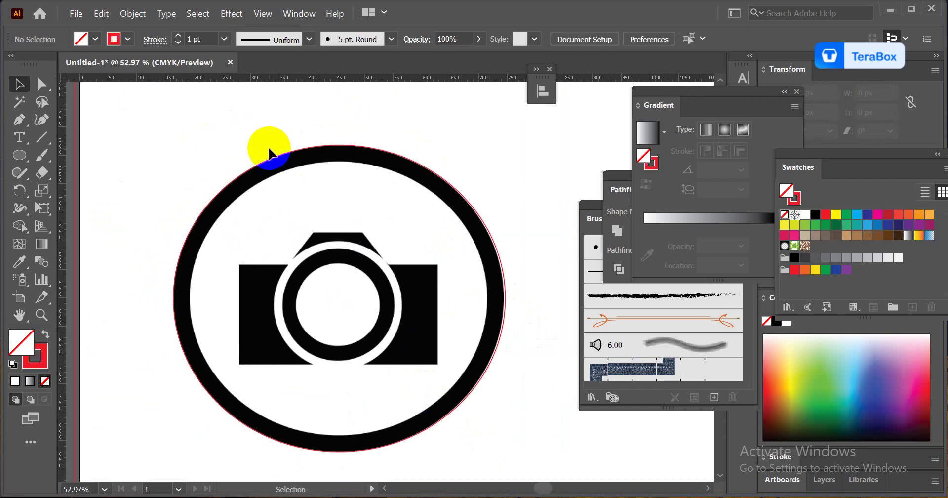
{"action": "left_click_drag", "start_coordinate": [266, 133], "coordinate": [306, 148]}
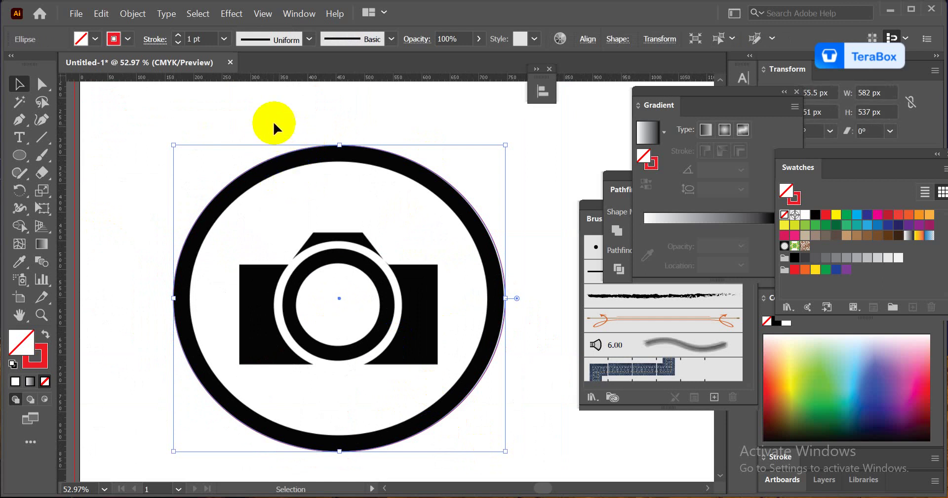
{"action": "left_click", "coordinate": [326, 183]}
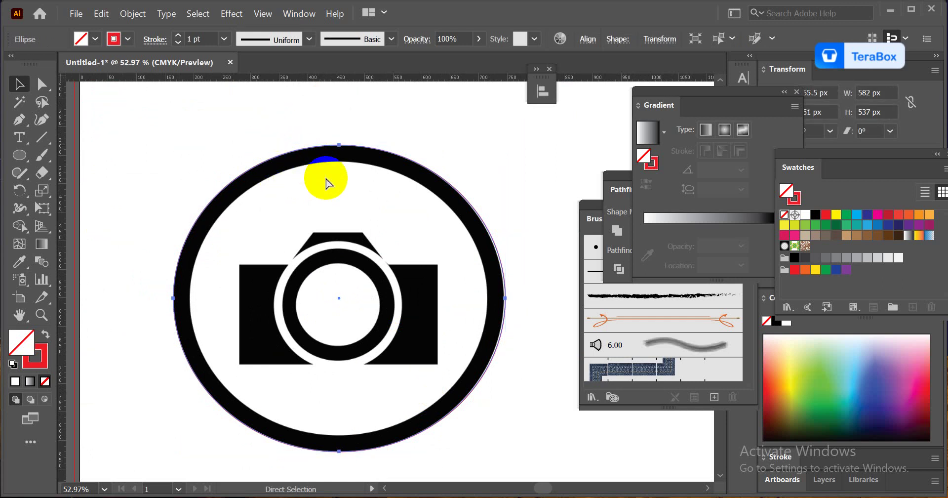
{"action": "left_click", "coordinate": [326, 184]}
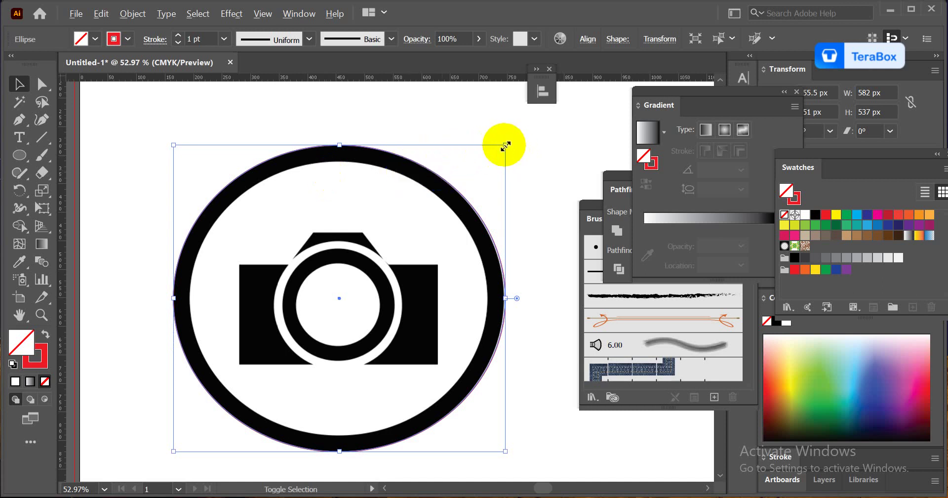
{"action": "left_click_drag", "start_coordinate": [506, 145], "coordinate": [489, 161]}
{"action": "key", "text": "ctrl+space"}
{"action": "left_click_drag", "start_coordinate": [397, 156], "coordinate": [428, 179]}
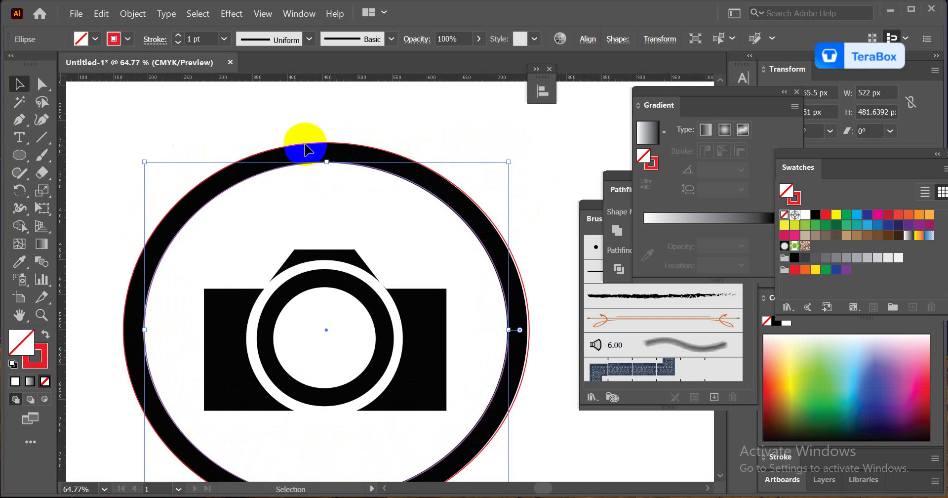
{"action": "scroll", "coordinate": [249, 175], "scroll_direction": "down", "scroll_amount": 2}
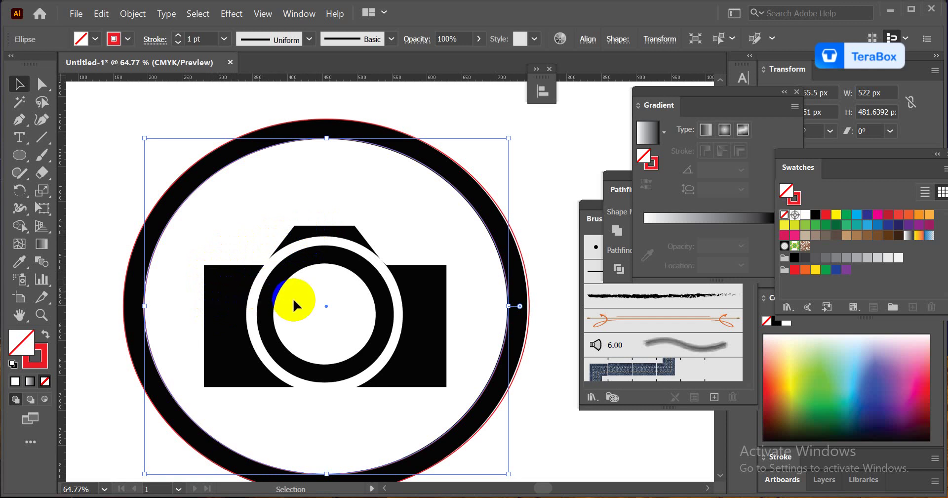
{"action": "scroll", "coordinate": [321, 293], "scroll_direction": "down", "scroll_amount": 1}
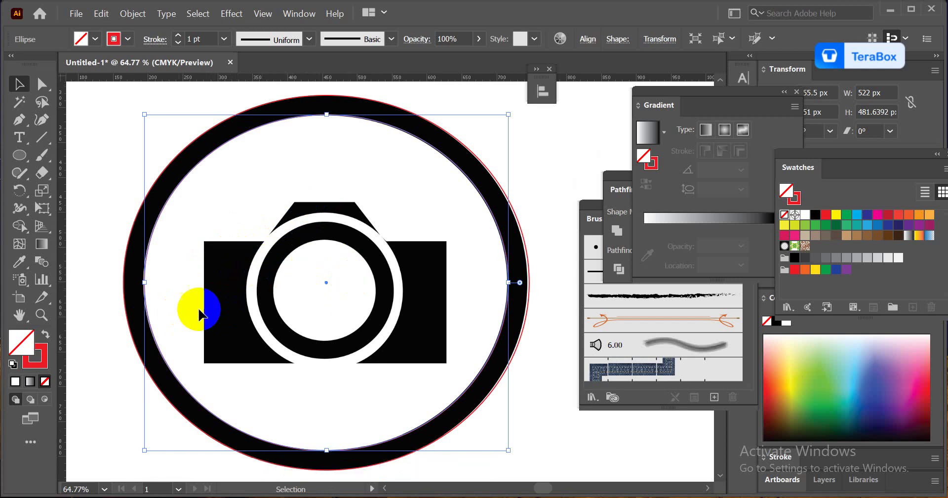
{"action": "scroll", "coordinate": [395, 356], "scroll_direction": "down", "scroll_amount": 3}
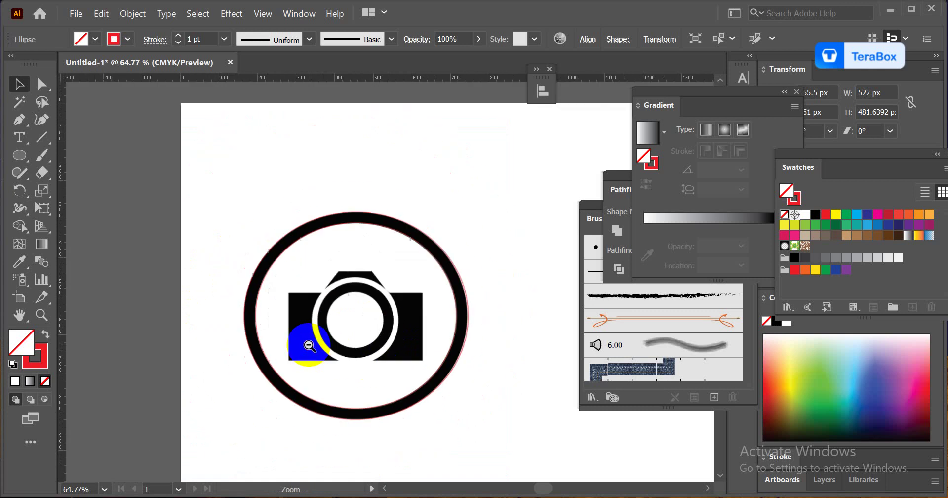
- Draw a 262 x 262 px circle on the empty canvas beside the artboard and swap its fill and stroke
{"action": "left_click_drag", "start_coordinate": [273, 291], "coordinate": [392, 307]}
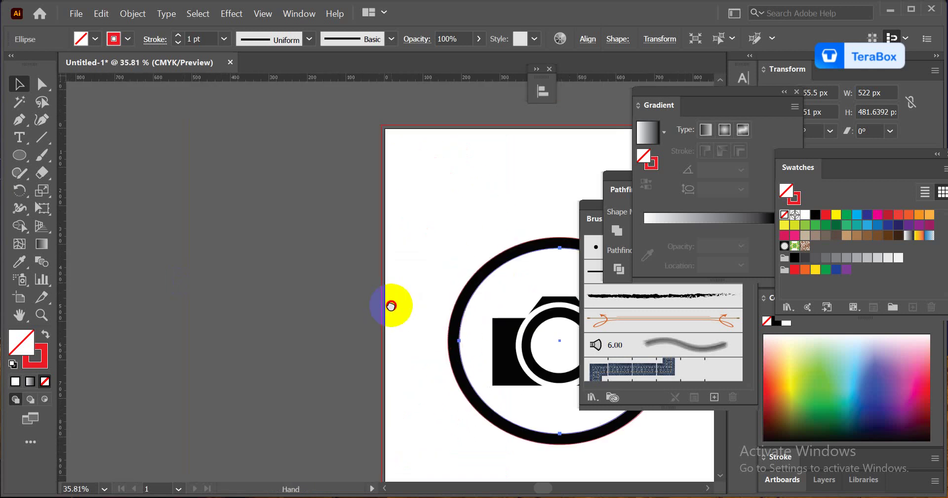
{"action": "left_click", "coordinate": [20, 155]}
{"action": "left_click", "coordinate": [59, 191]}
{"action": "left_click_drag", "start_coordinate": [179, 251], "coordinate": [223, 300]}
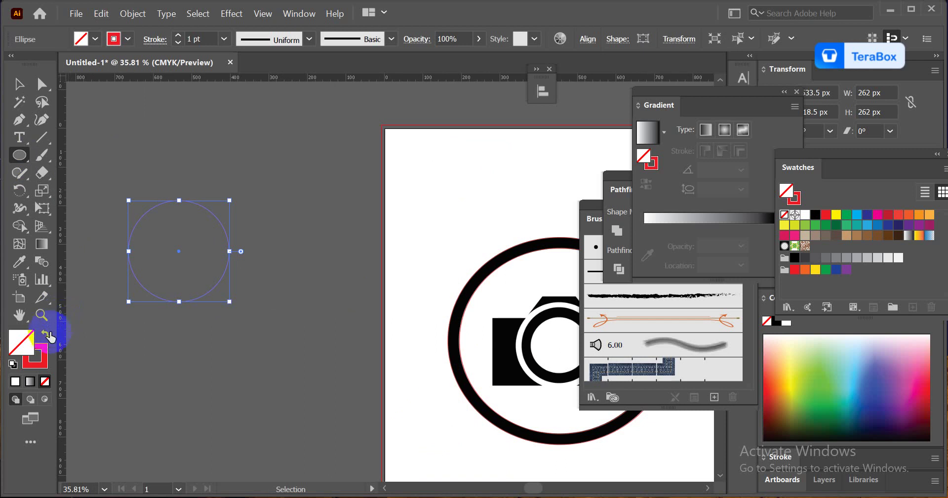
{"action": "left_click", "coordinate": [45, 334]}
- Duplicate the circle into four overlapping copies filled green, yellow, magenta and orange, and deselect them
{"action": "left_click", "coordinate": [19, 84]}
{"action": "left_click_drag", "start_coordinate": [184, 260], "coordinate": [135, 282]}
{"action": "left_click", "coordinate": [846, 215]}
{"action": "left_click", "coordinate": [878, 214]}
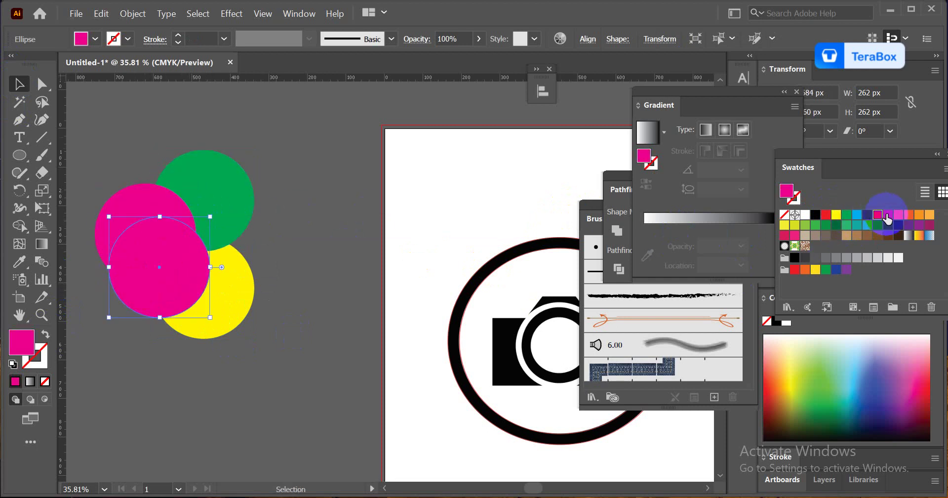
{"action": "left_click", "coordinate": [909, 216]}
{"action": "left_click", "coordinate": [308, 221]}
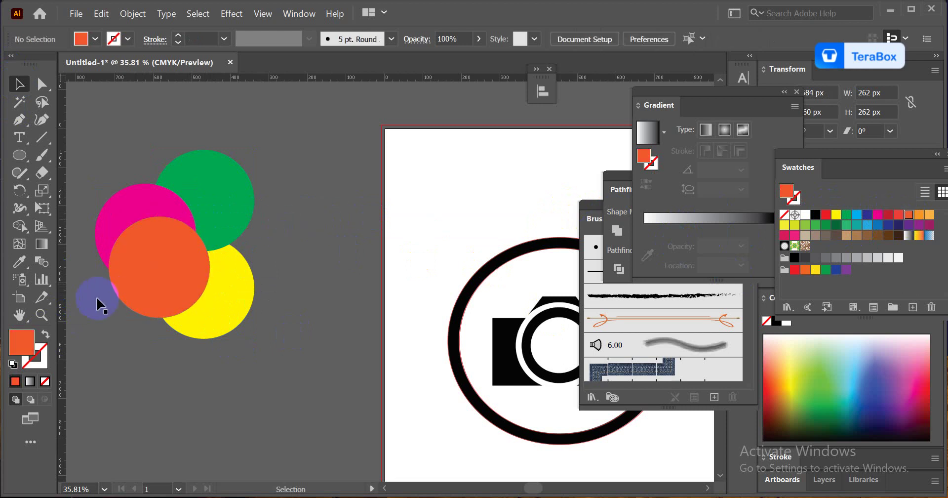
- Move the orange circle over the yellow one, and undo the move
{"action": "left_click_drag", "start_coordinate": [142, 289], "coordinate": [205, 302]}
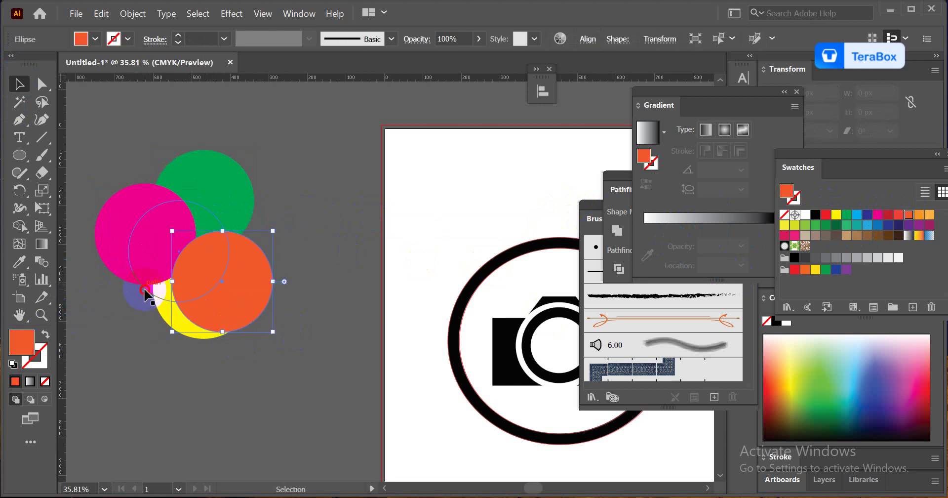
{"action": "left_click", "coordinate": [146, 289]}
{"action": "key", "text": "ctrl+z"}
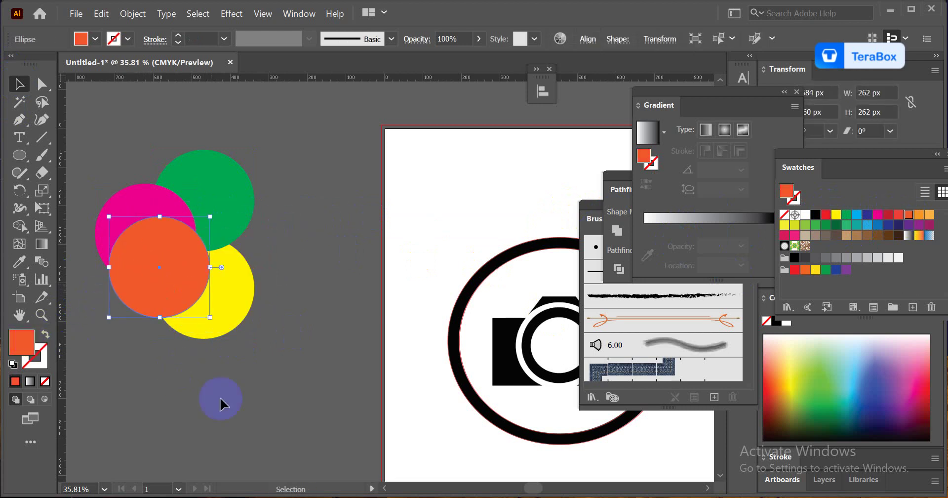
- Select all the overlapping circles together to reveal the outline of the hidden one, and deselect them
{"action": "left_click", "coordinate": [242, 380]}
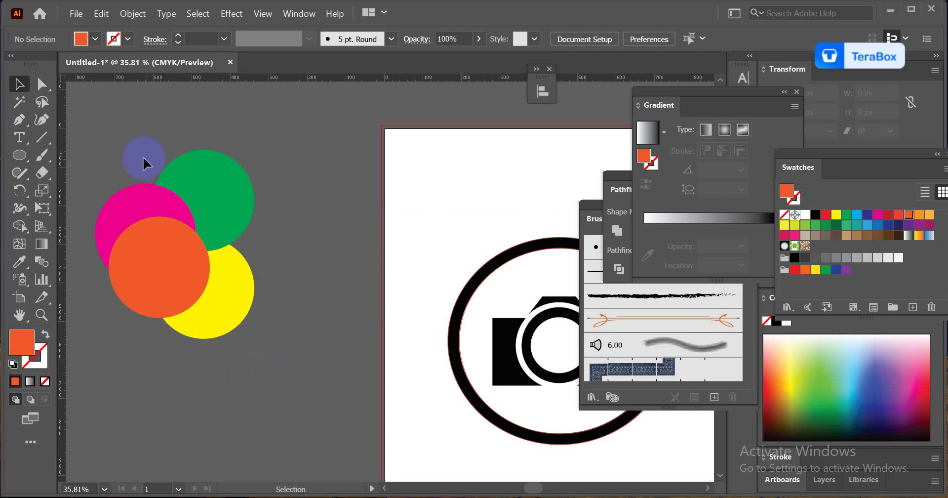
{"action": "left_click_drag", "start_coordinate": [128, 147], "coordinate": [232, 304]}
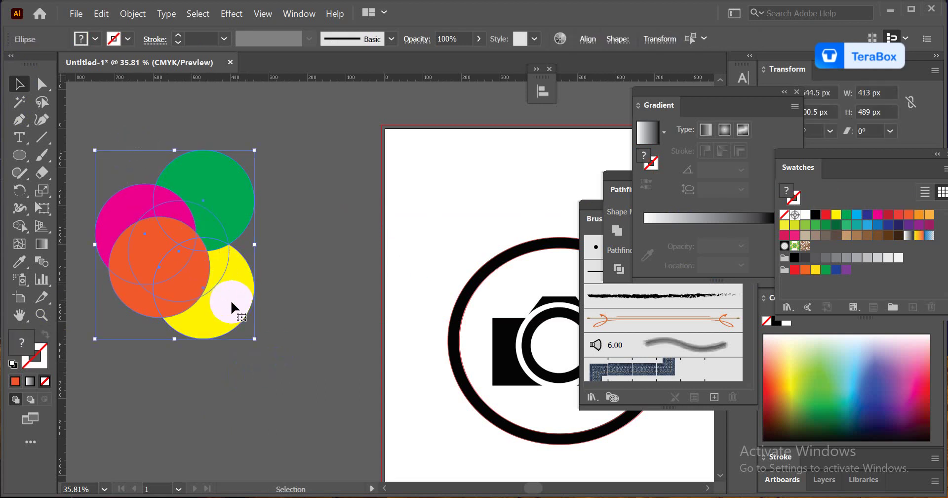
{"action": "left_click", "coordinate": [283, 301]}
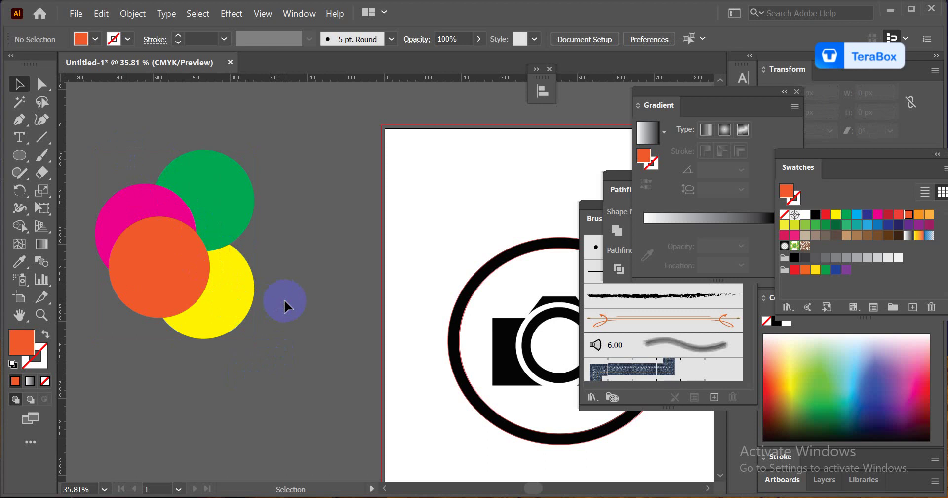
- Display the artwork in Outline view, select the hidden middle circle by its path, and return to Preview
{"action": "left_click_drag", "start_coordinate": [284, 302], "coordinate": [315, 271]}
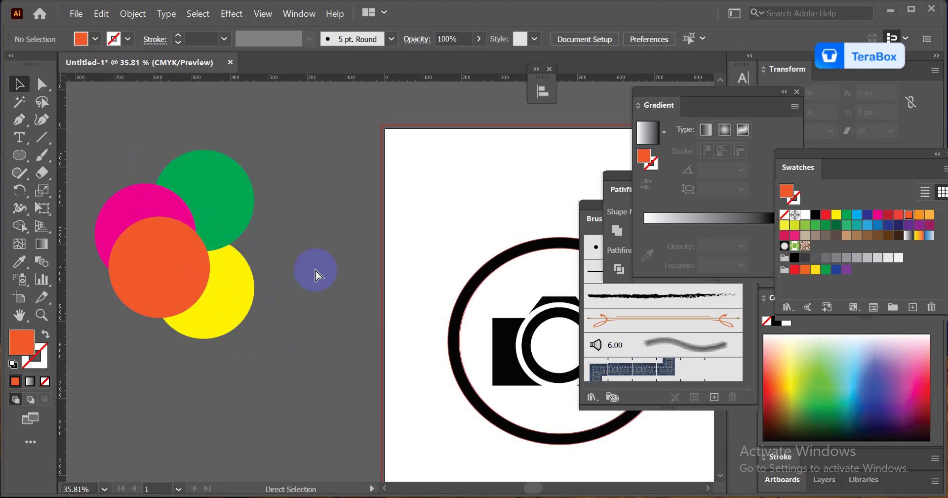
{"action": "key", "text": "ctrl+y"}
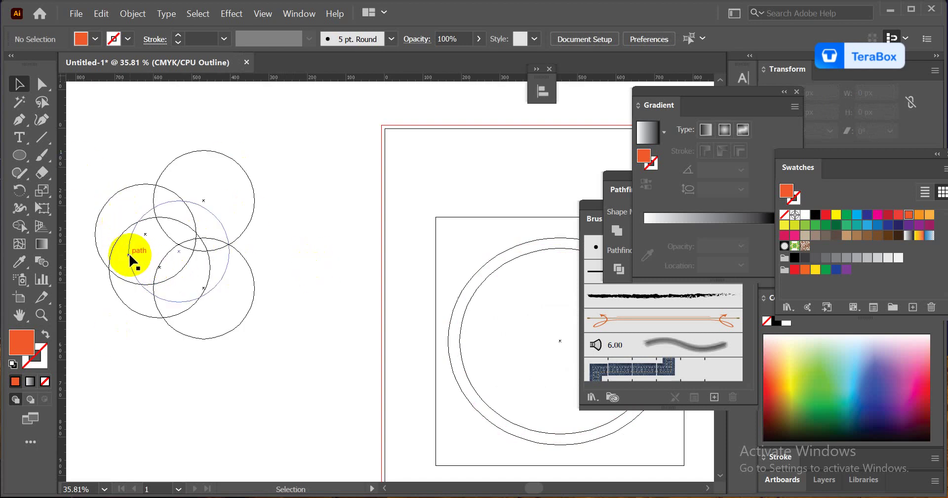
{"action": "left_click", "coordinate": [129, 254]}
{"action": "left_click", "coordinate": [17, 342]}
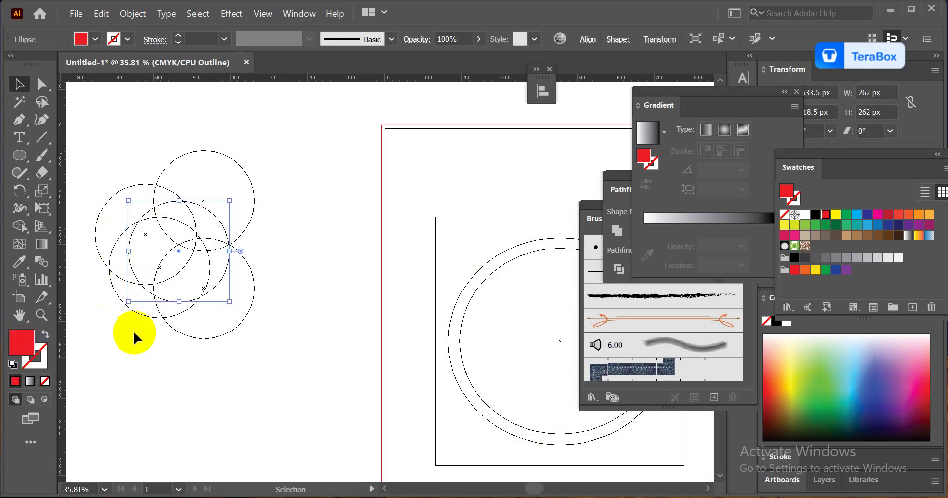
{"action": "key", "text": "ctrl+y"}
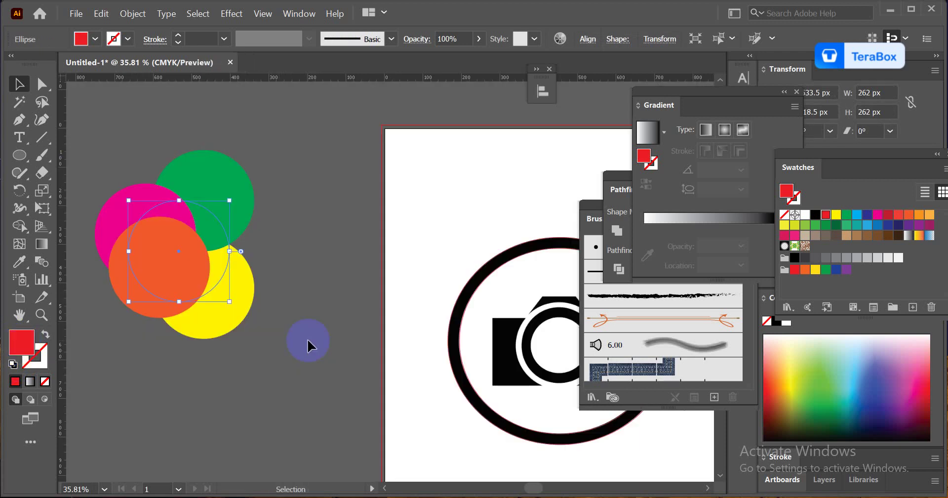
- Bring the selected hidden circle forward one level at a time until it sits in front of the other four
{"action": "left_click_drag", "start_coordinate": [303, 329], "coordinate": [221, 240]}
{"action": "right_click", "coordinate": [220, 240]}
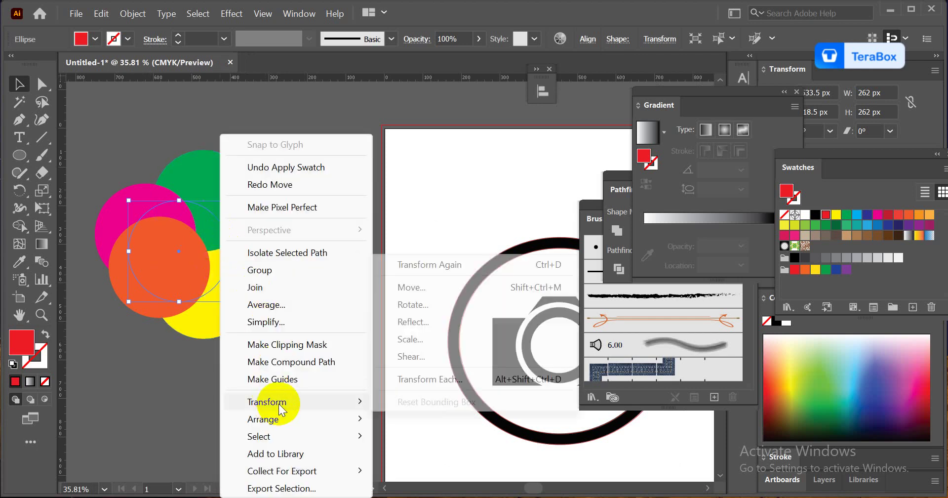
{"action": "mouse_move", "coordinate": [277, 422]}
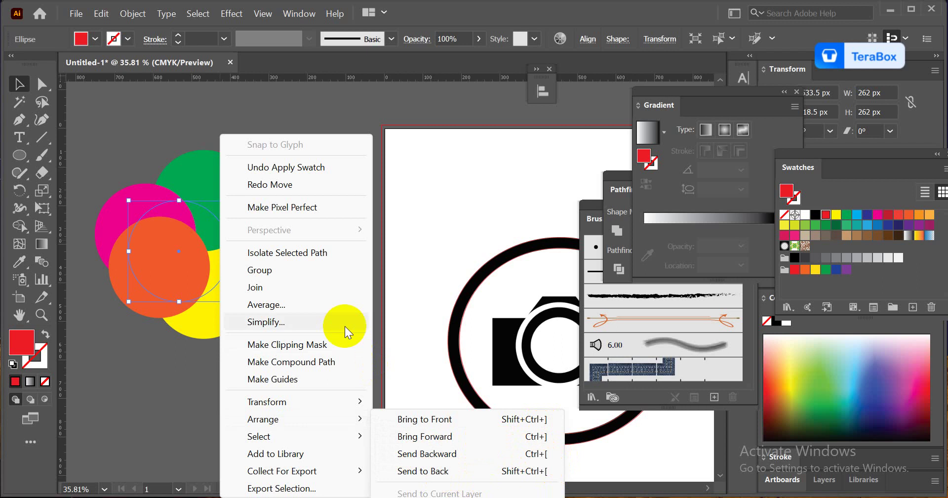
{"action": "left_click_drag", "start_coordinate": [178, 196], "coordinate": [169, 194]}
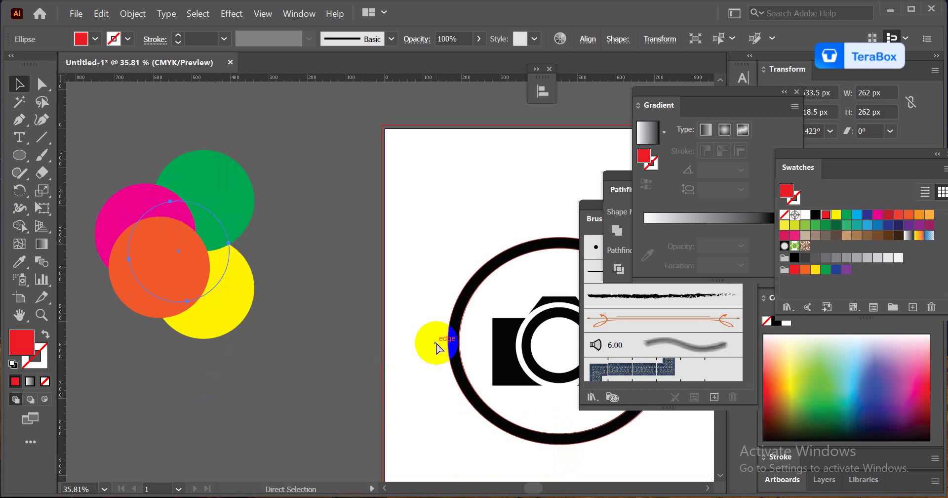
{"action": "key", "text": "ctrl+bracketright"}
{"action": "key", "text": "ctrl+bracketright"}
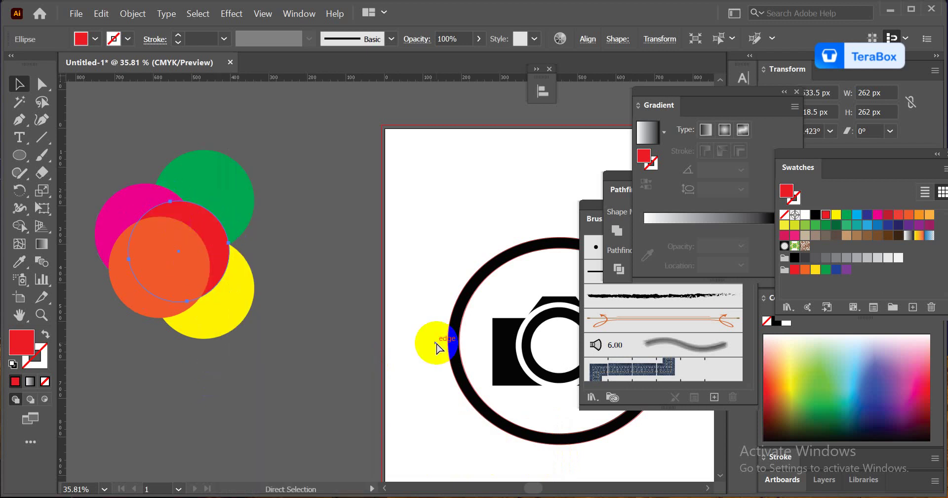
{"action": "key", "text": "ctrl+bracketright"}
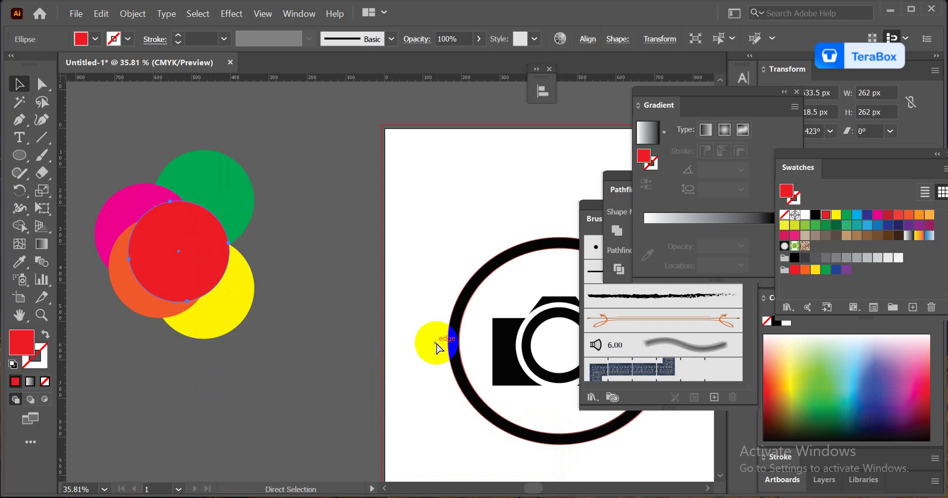
- Send the red circle backward one level at a time until it sits behind the other four circles
{"action": "key", "text": "ctrl+bracketleft"}
{"action": "key", "text": "ctrl+bracketleft"}
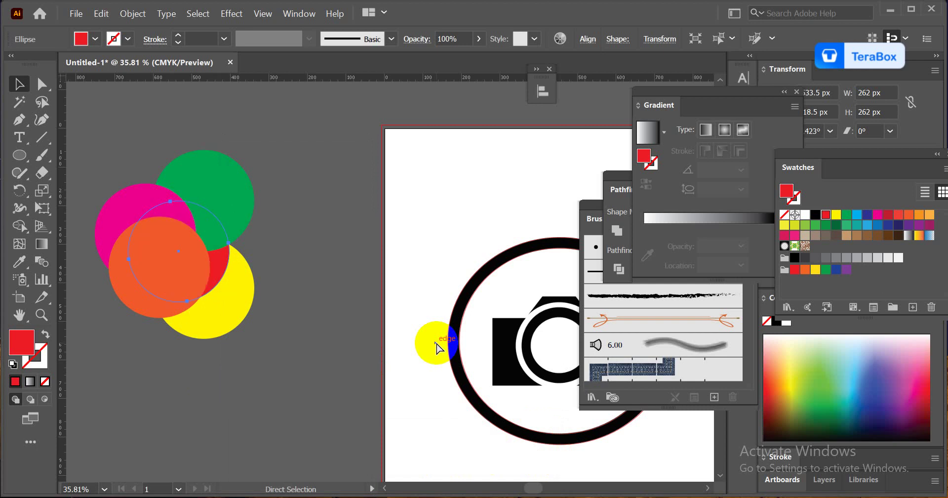
{"action": "key", "text": "ctrl+bracketleft"}
{"action": "key", "text": "v"}
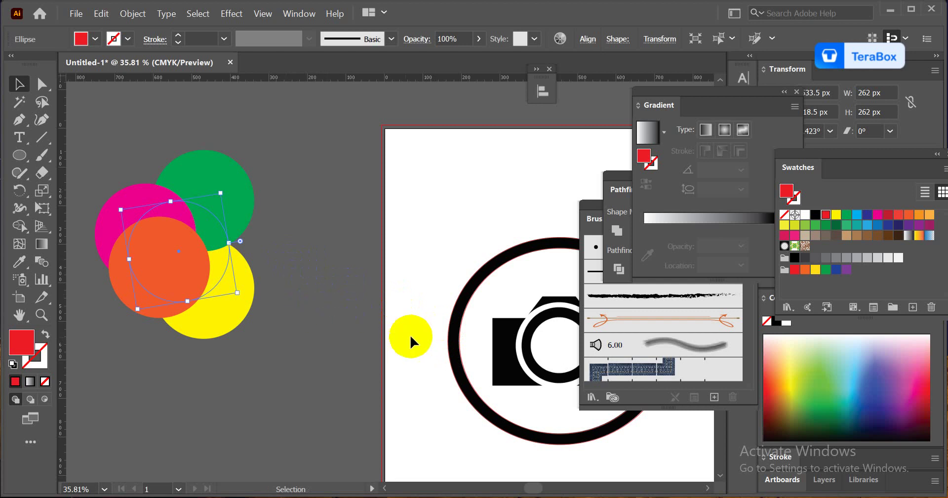
- Swap fill and stroke to get a red outline, and draw a 349 x 175 px rectangle over the camera body
{"action": "left_click_drag", "start_coordinate": [409, 334], "coordinate": [257, 290]}
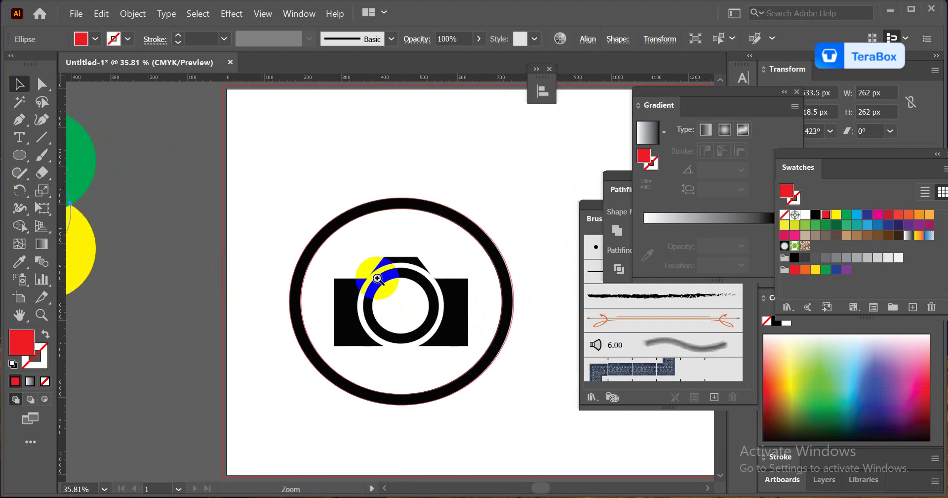
{"action": "left_click_drag", "start_coordinate": [399, 306], "coordinate": [458, 399]}
{"action": "left_click_drag", "start_coordinate": [438, 368], "coordinate": [360, 339]}
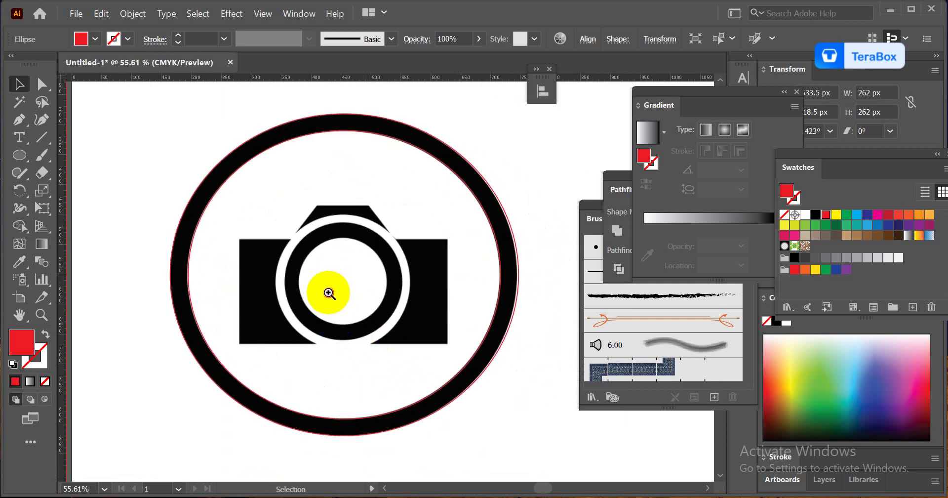
{"action": "left_click_drag", "start_coordinate": [330, 290], "coordinate": [316, 350]}
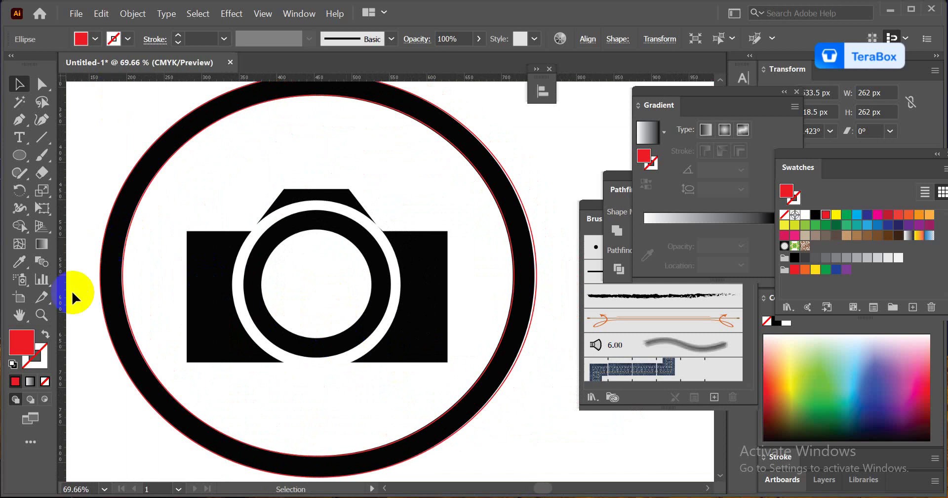
{"action": "left_click", "coordinate": [45, 334]}
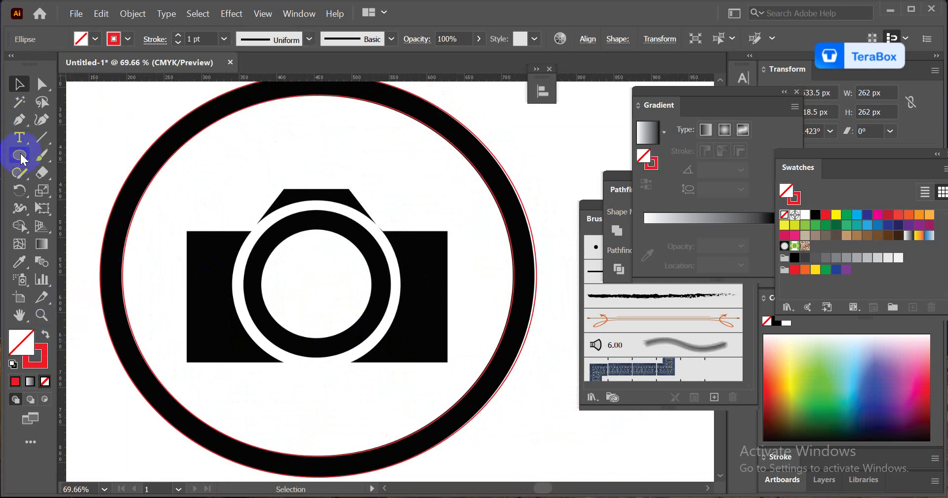
{"action": "left_click_drag", "start_coordinate": [20, 152], "coordinate": [70, 156]}
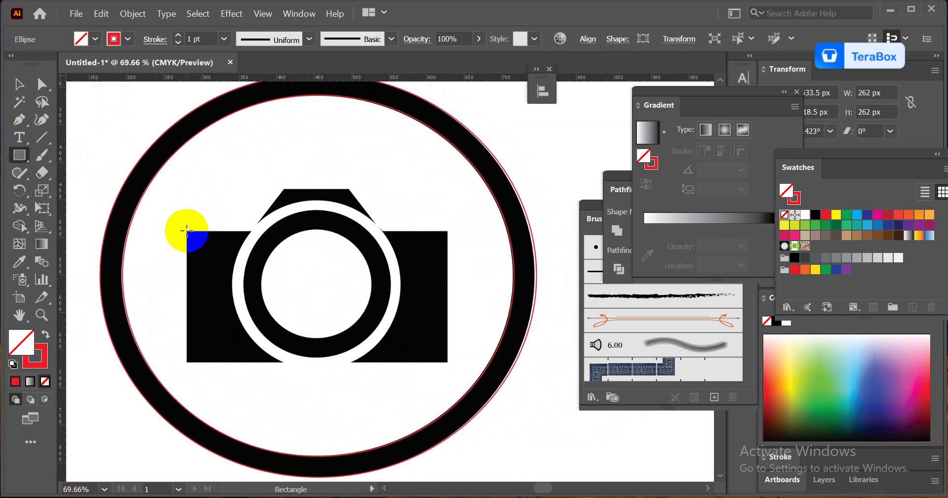
{"action": "left_click_drag", "start_coordinate": [187, 231], "coordinate": [448, 362]}
- Draw an ellipse around the lens's outer white ring, deleting the first attempt and redrawing it at 225 x 228 px
{"action": "left_click", "coordinate": [218, 269]}
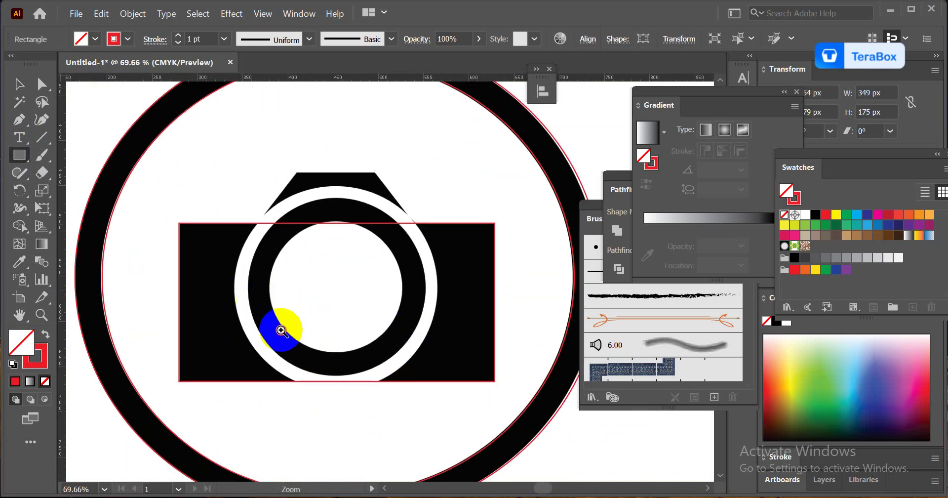
{"action": "left_click_drag", "start_coordinate": [281, 330], "coordinate": [283, 331]}
{"action": "left_click_drag", "start_coordinate": [420, 345], "coordinate": [326, 340]}
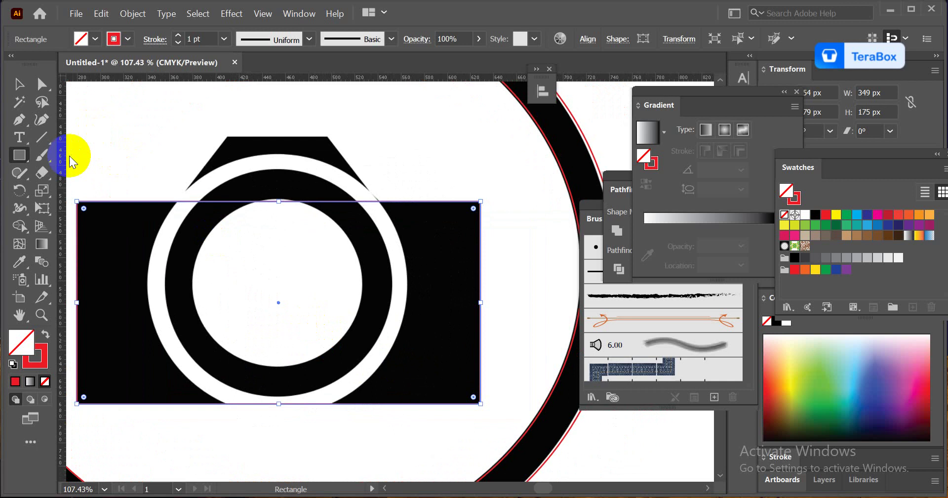
{"action": "left_click", "coordinate": [16, 156]}
{"action": "left_click_drag", "start_coordinate": [16, 154], "coordinate": [63, 191]}
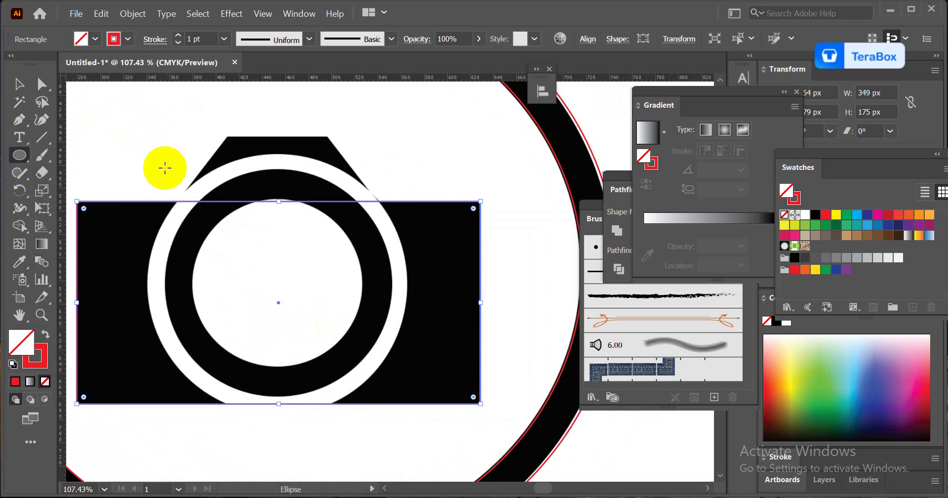
{"action": "mouse_move", "coordinate": [160, 169]}
{"action": "left_mouse_down"}
{"action": "mouse_move", "coordinate": [207, 224]}
{"action": "mouse_move", "coordinate": [417, 395]}
{"action": "mouse_move", "coordinate": [430, 423]}
{"action": "mouse_move", "coordinate": [415, 408]}
{"action": "left_mouse_up"}
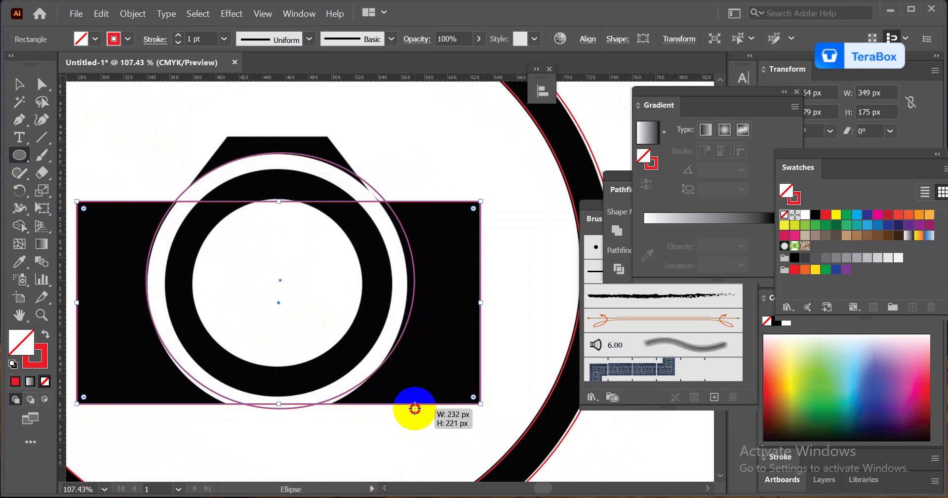
{"action": "left_click_drag", "start_coordinate": [415, 408], "coordinate": [415, 408]}
{"action": "left_click_drag", "start_coordinate": [364, 363], "coordinate": [362, 398]}
{"action": "key", "text": "Delete"}
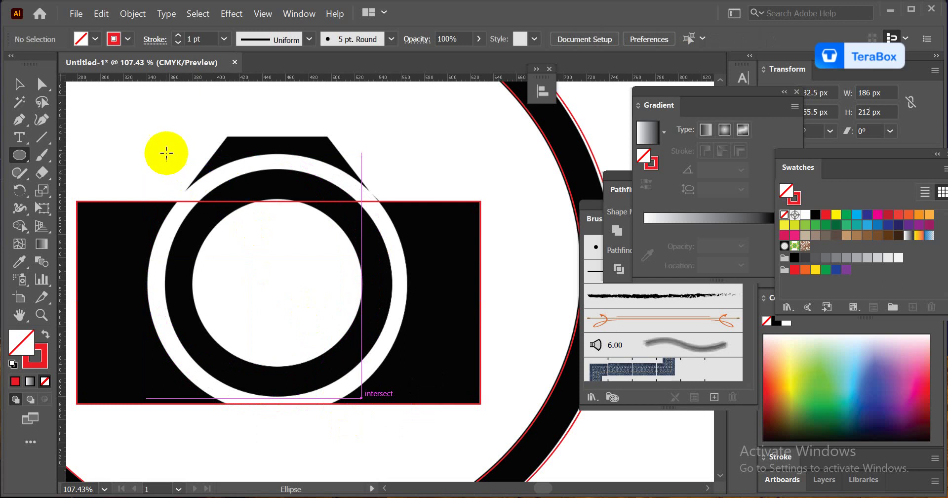
{"action": "left_click_drag", "start_coordinate": [165, 154], "coordinate": [438, 423]}
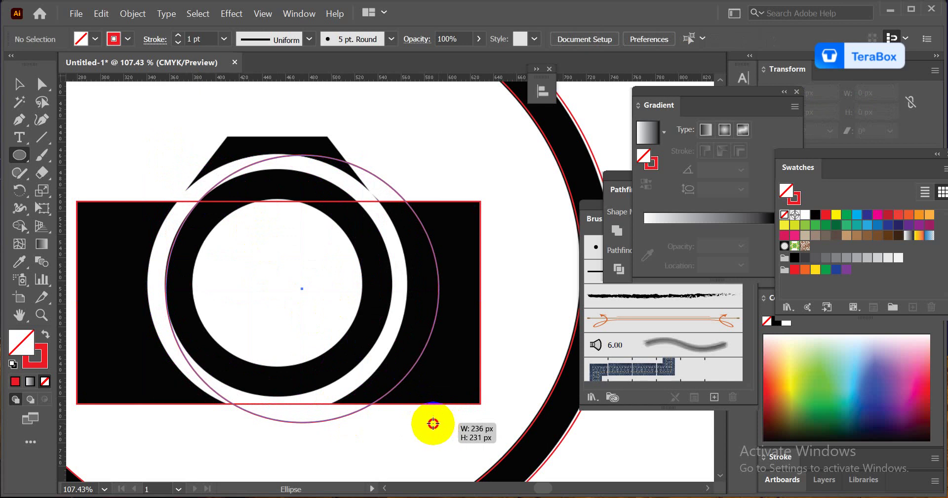
{"action": "left_click_drag", "start_coordinate": [433, 424], "coordinate": [406, 415]}
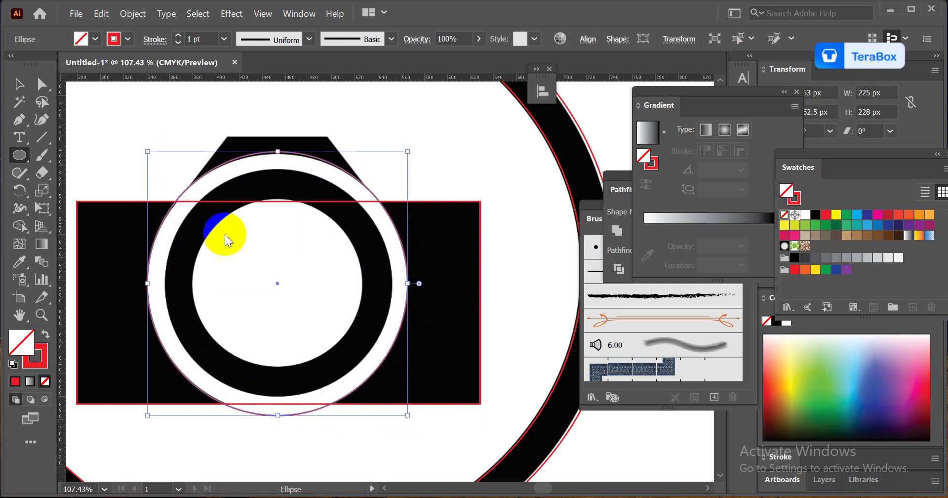
- Select the new lens ellipse, try to scale it about its center to 195.39 x 198 px, and undo the scaling
{"action": "left_click", "coordinate": [18, 76]}
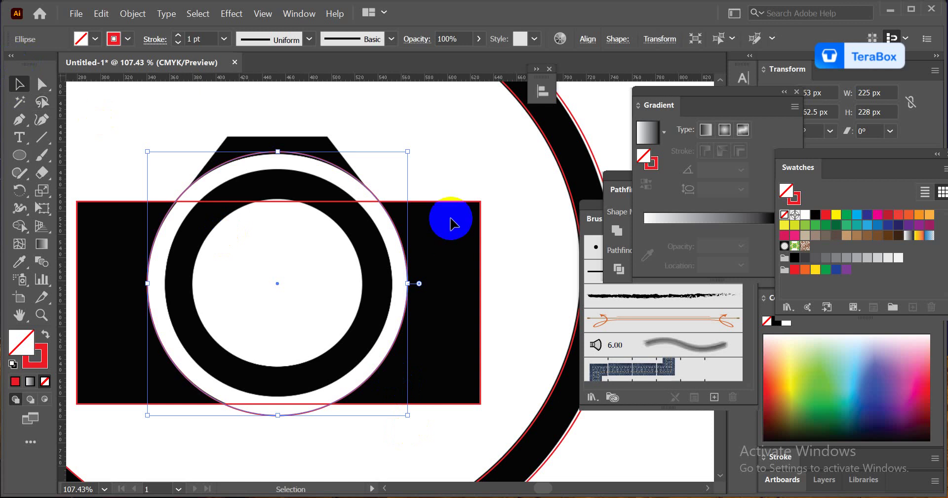
{"action": "left_click", "coordinate": [388, 206]}
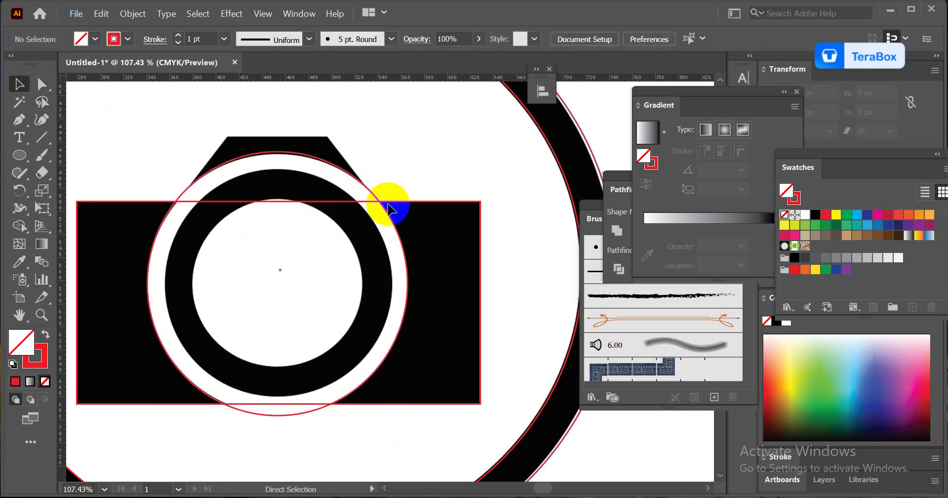
{"action": "left_click", "coordinate": [389, 204], "text": "shift"}
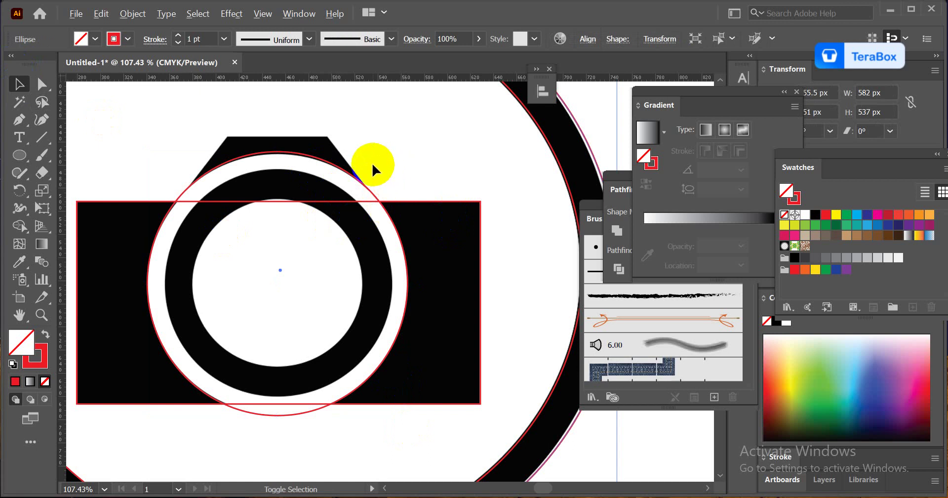
{"action": "left_click", "coordinate": [362, 180]}
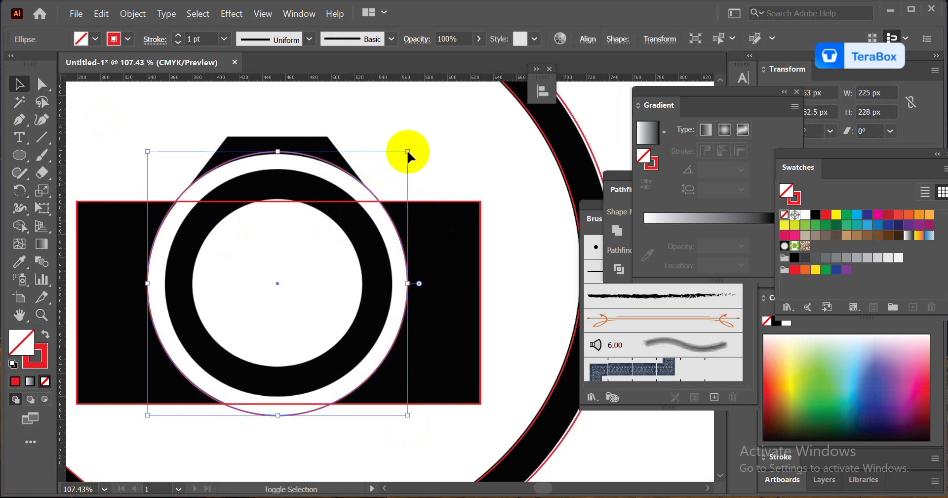
{"action": "left_click_drag", "start_coordinate": [407, 152], "coordinate": [391, 168]}
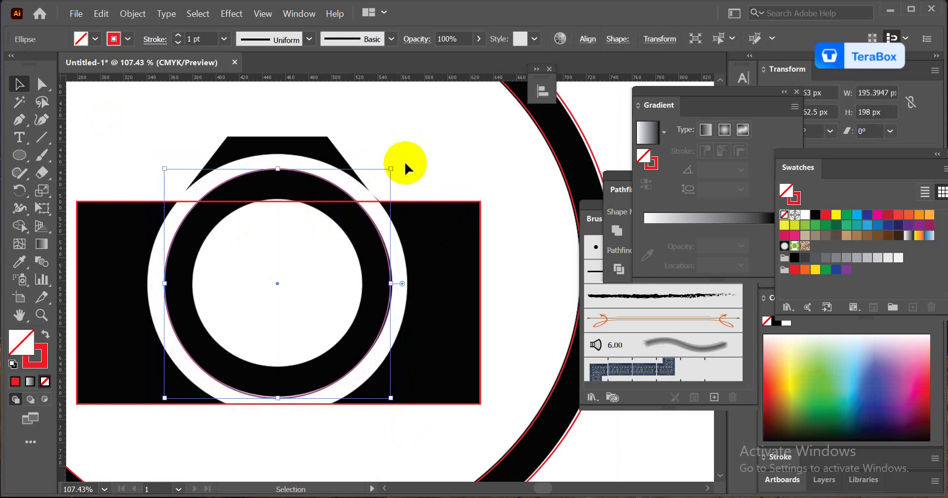
{"action": "key", "text": "a"}
{"action": "key", "text": "v"}
{"action": "key", "text": "ctrl+z"}
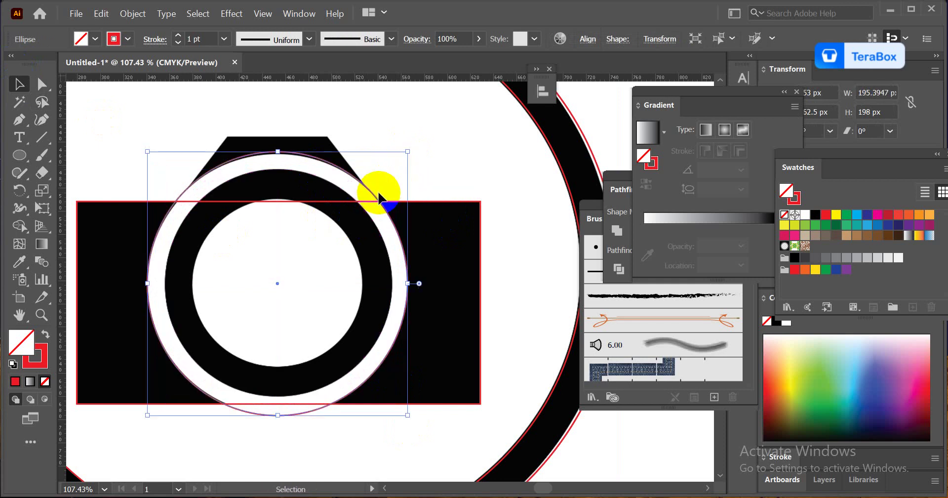
- Duplicate the lens ellipse in place twice, scaling the copies about center to 197 x 199.63 px and 148.03 x 150 px along the black ring's edges
{"action": "key", "text": "a"}
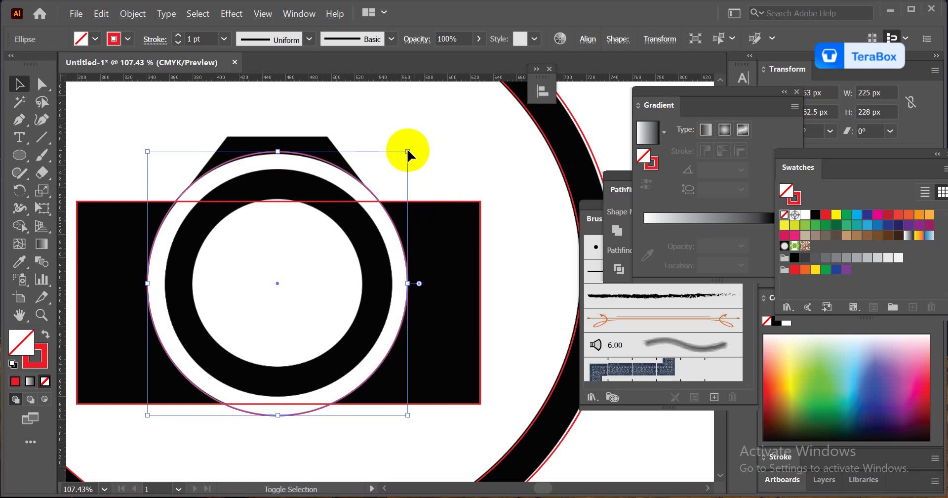
{"action": "left_click_drag", "start_coordinate": [407, 151], "coordinate": [392, 161]}
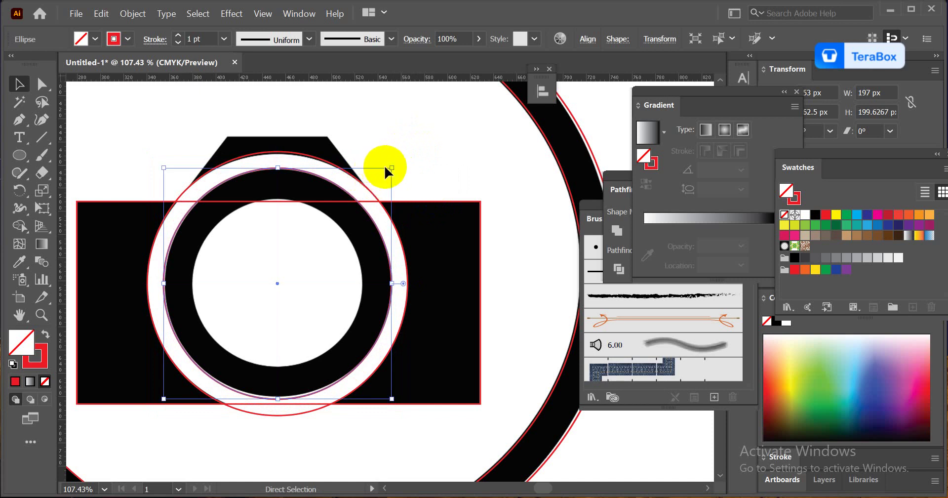
{"action": "left_click_drag", "start_coordinate": [389, 166], "coordinate": [363, 197]}
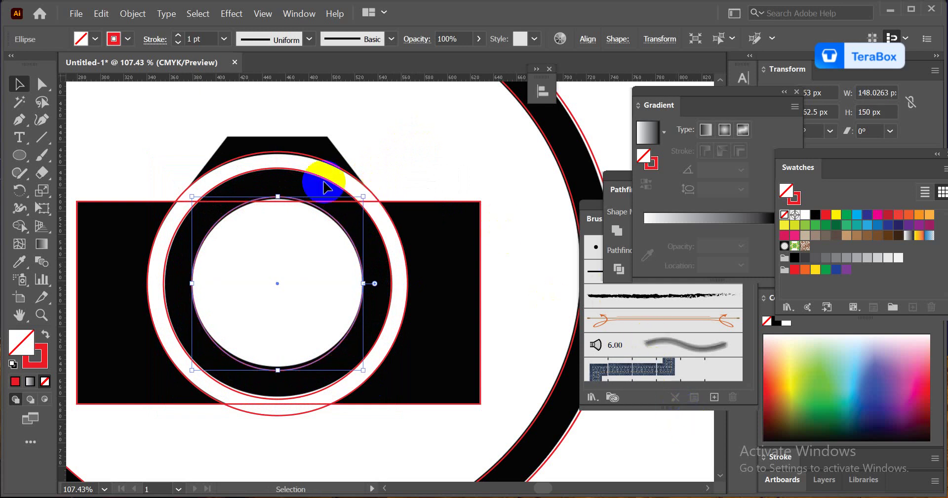
- Draw a hexagon about 176 x 153 px with its flat edge aligned to the top of the camera's raised housing
{"action": "left_click_drag", "start_coordinate": [317, 228], "coordinate": [379, 249]}
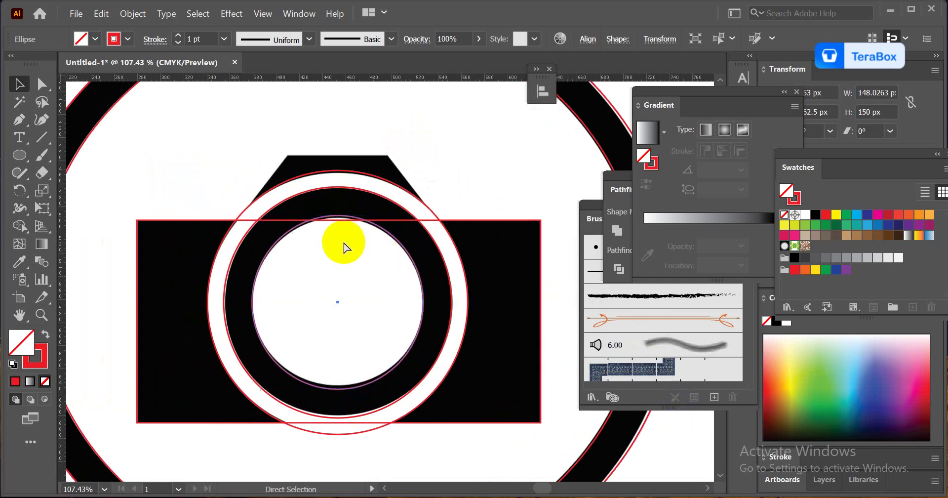
{"action": "left_click_drag", "start_coordinate": [305, 195], "coordinate": [342, 265]}
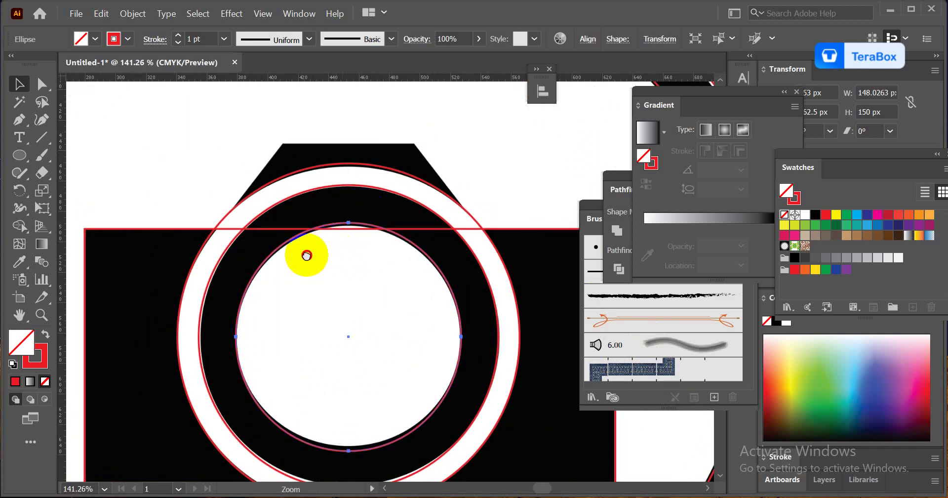
{"action": "left_click_drag", "start_coordinate": [19, 154], "coordinate": [91, 213]}
{"action": "mouse_move", "coordinate": [215, 217]}
{"action": "left_mouse_down"}
{"action": "mouse_move", "coordinate": [309, 277]}
{"action": "mouse_move", "coordinate": [286, 274]}
{"action": "mouse_move", "coordinate": [243, 295]}
{"action": "mouse_move", "coordinate": [287, 311]}
{"action": "mouse_move", "coordinate": [347, 390]}
{"action": "mouse_move", "coordinate": [354, 422]}
{"action": "left_mouse_up"}
{"action": "scroll", "coordinate": [392, 328], "scroll_direction": "down", "scroll_amount": 2}
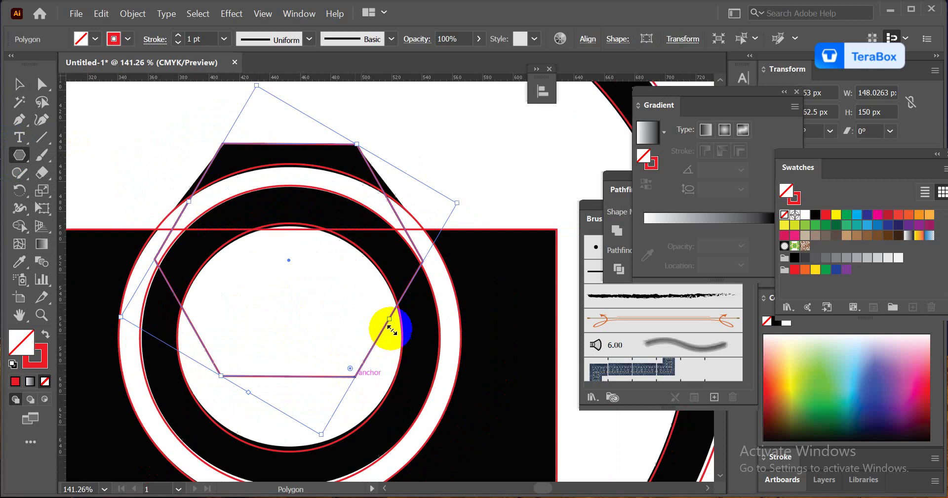
- Move the hexagon's two side corner points outward so its upper slanted edges follow the slopes of the camera's housing
{"action": "left_click", "coordinate": [42, 84]}
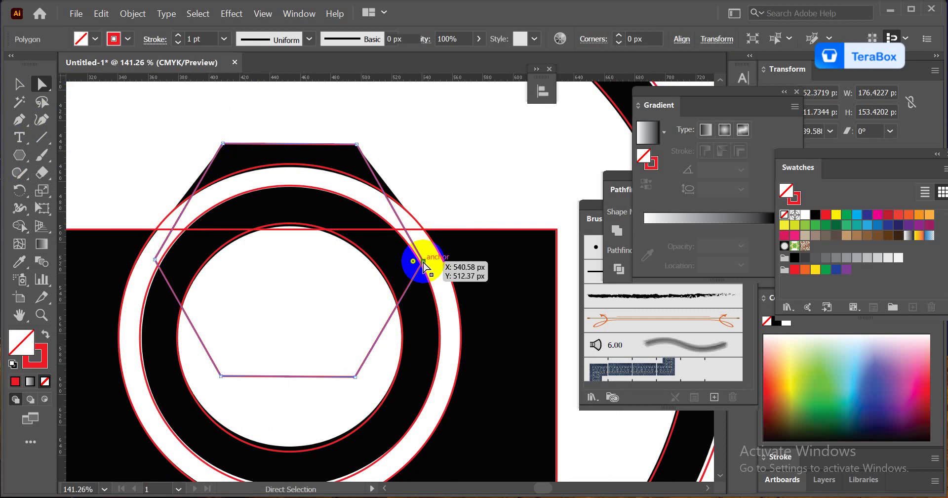
{"action": "left_click", "coordinate": [423, 264]}
{"action": "left_click_drag", "start_coordinate": [428, 264], "coordinate": [440, 260]}
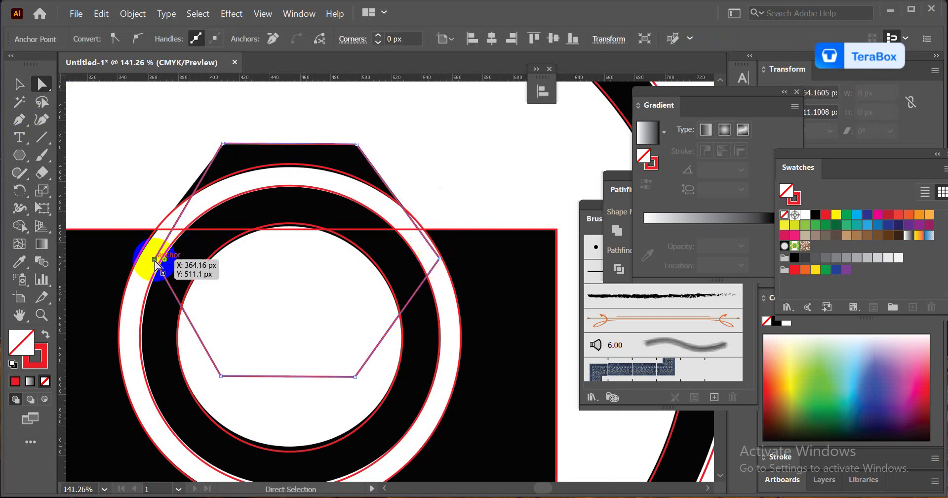
{"action": "left_click_drag", "start_coordinate": [155, 260], "coordinate": [133, 268]}
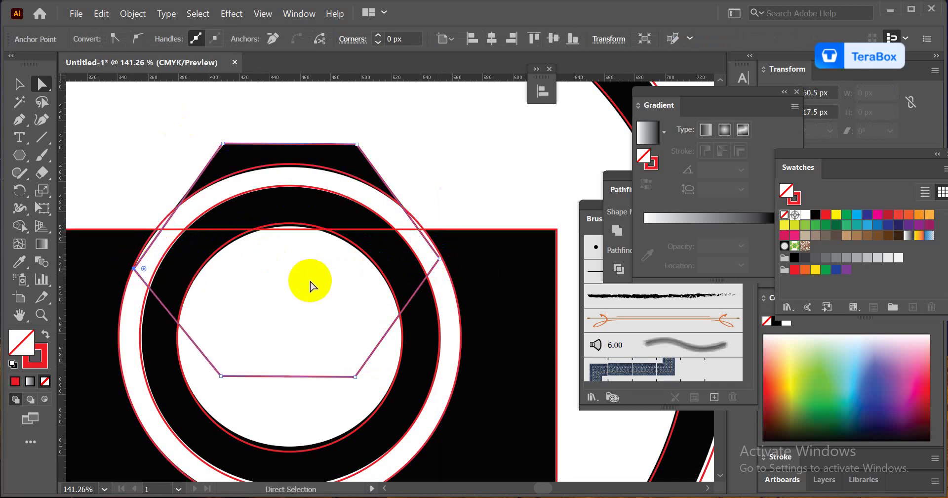
{"action": "left_click_drag", "start_coordinate": [364, 320], "coordinate": [179, 290]}
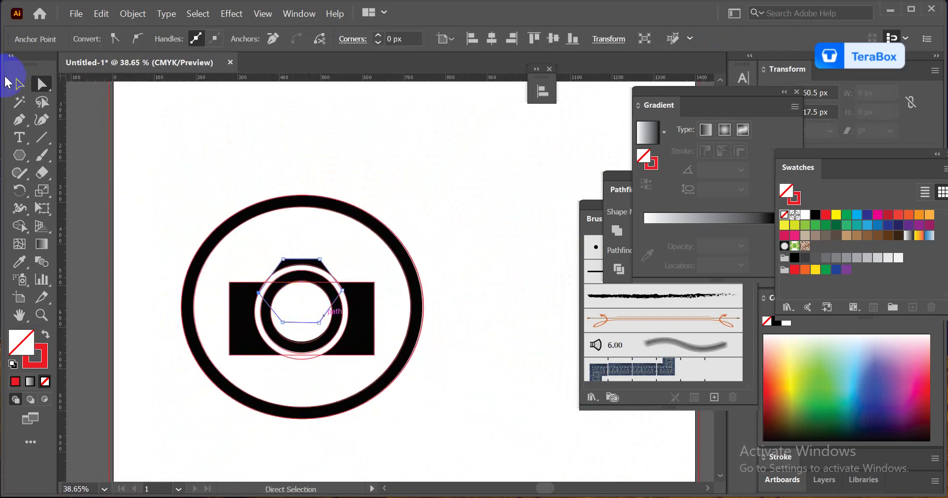
- Select all the red outline shapes, move them clear of the logo image onto the empty artboard area beside it, and deselect them
{"action": "left_click", "coordinate": [19, 84]}
{"action": "left_click_drag", "start_coordinate": [159, 164], "coordinate": [397, 368]}
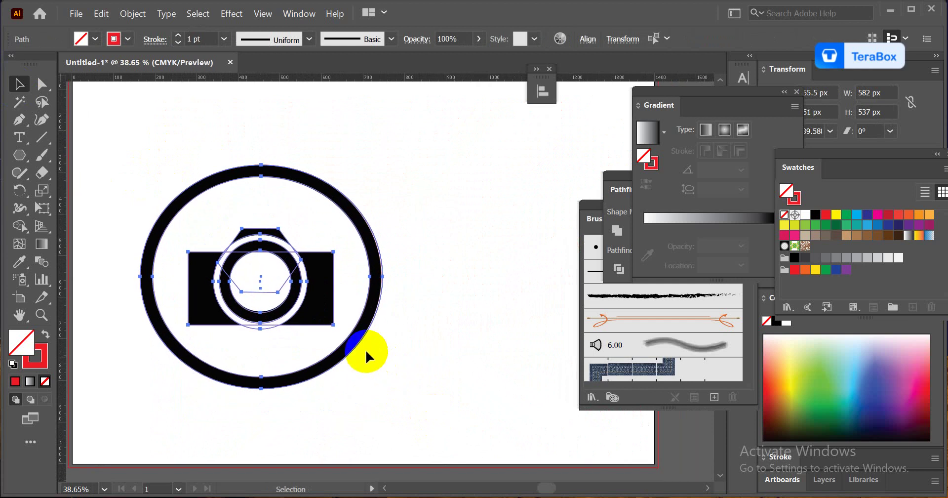
{"action": "left_click_drag", "start_coordinate": [257, 280], "coordinate": [534, 260]}
{"action": "left_click_drag", "start_coordinate": [472, 305], "coordinate": [412, 288]}
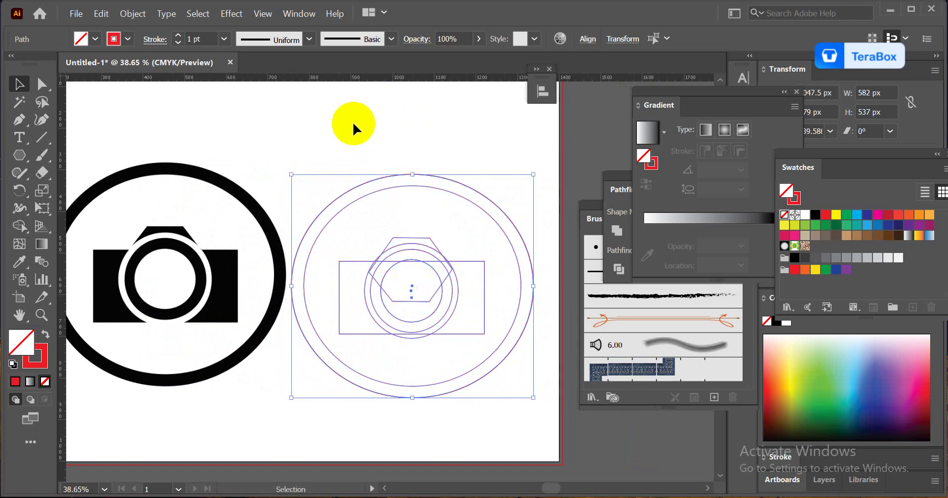
{"action": "left_click", "coordinate": [353, 117]}
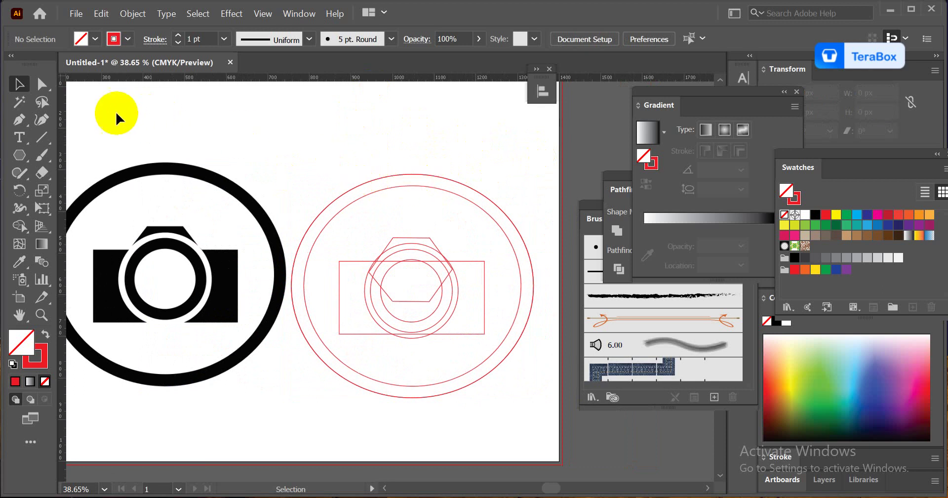
- Fill the outermost red ellipse with the black sampled from the logo's outer ring using the Eyedropper
{"action": "left_click", "coordinate": [398, 181]}
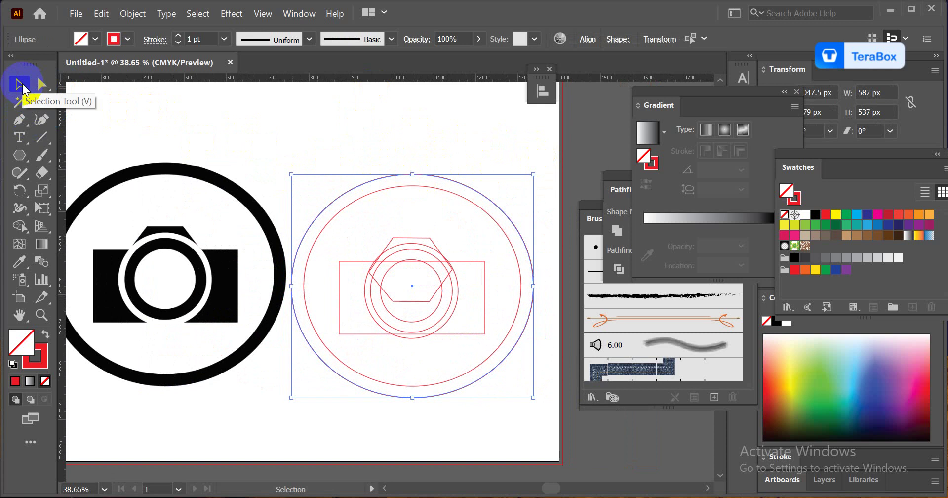
{"action": "left_click_drag", "start_coordinate": [19, 261], "coordinate": [45, 268]}
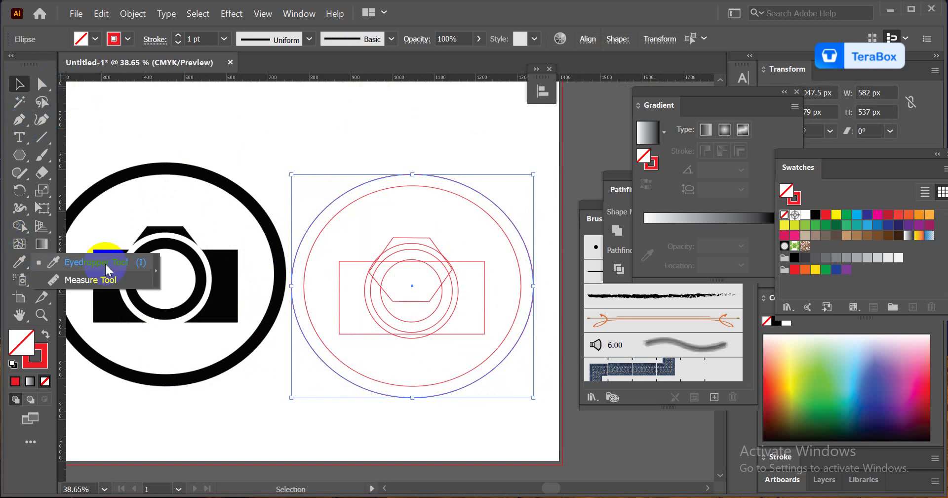
{"action": "left_click_drag", "start_coordinate": [105, 262], "coordinate": [146, 265]}
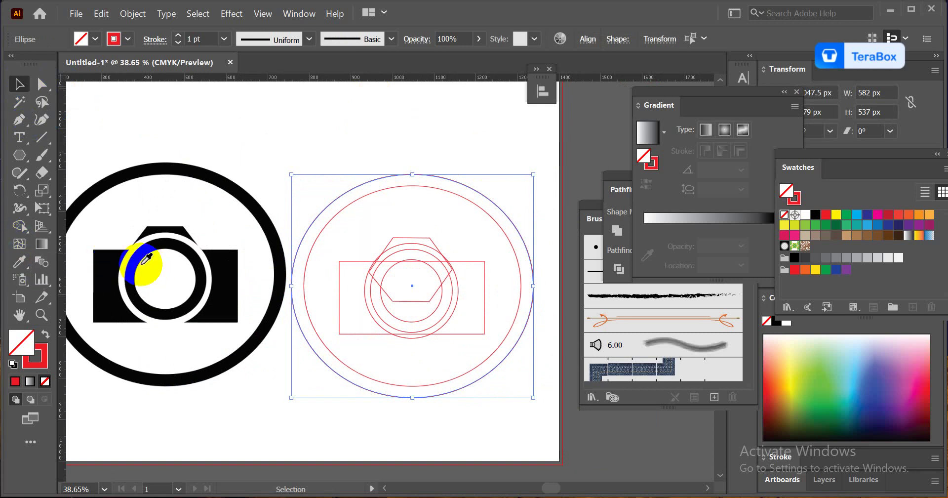
{"action": "left_click", "coordinate": [171, 165]}
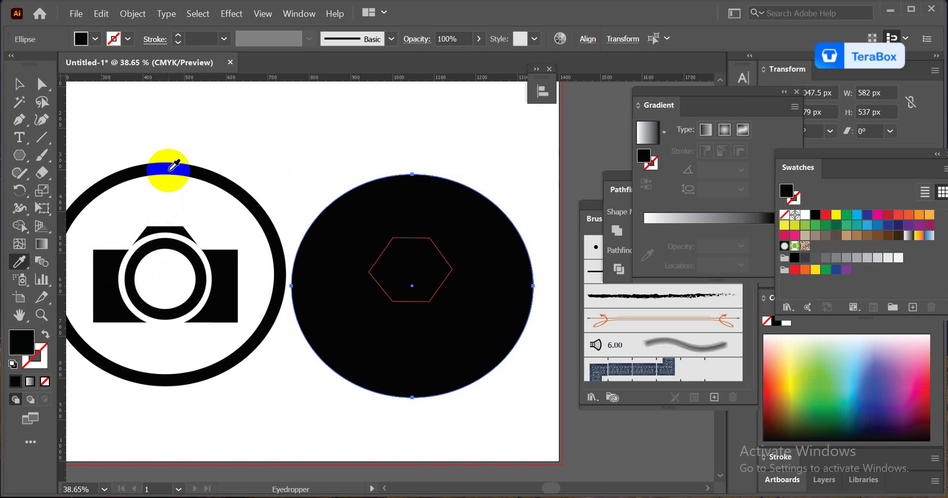
{"action": "left_click", "coordinate": [176, 147]}
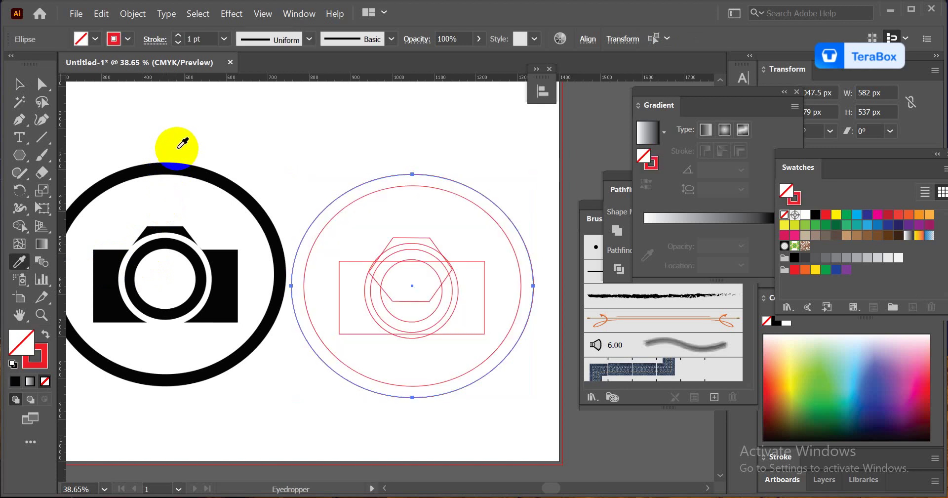
{"action": "left_click", "coordinate": [177, 167]}
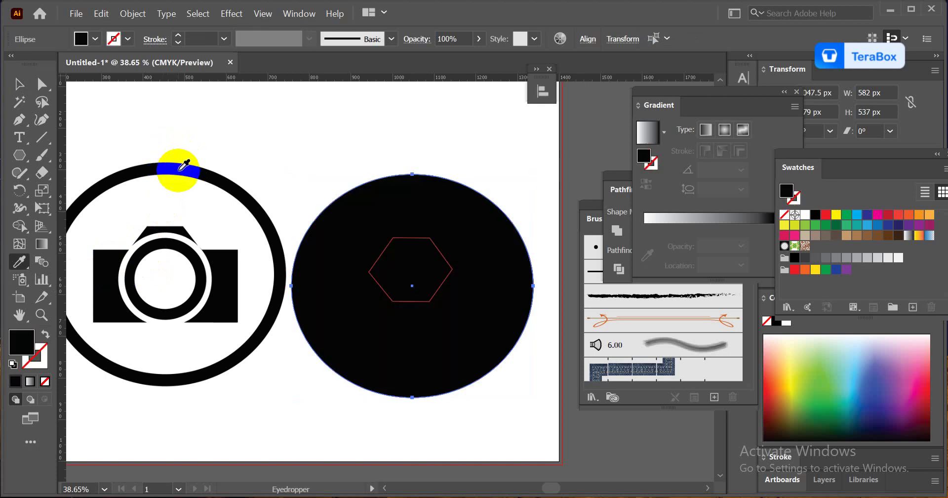
- Send the black outer ellipse behind all the other outline shapes
{"action": "left_click", "coordinate": [18, 84]}
{"action": "left_click", "coordinate": [466, 186]}
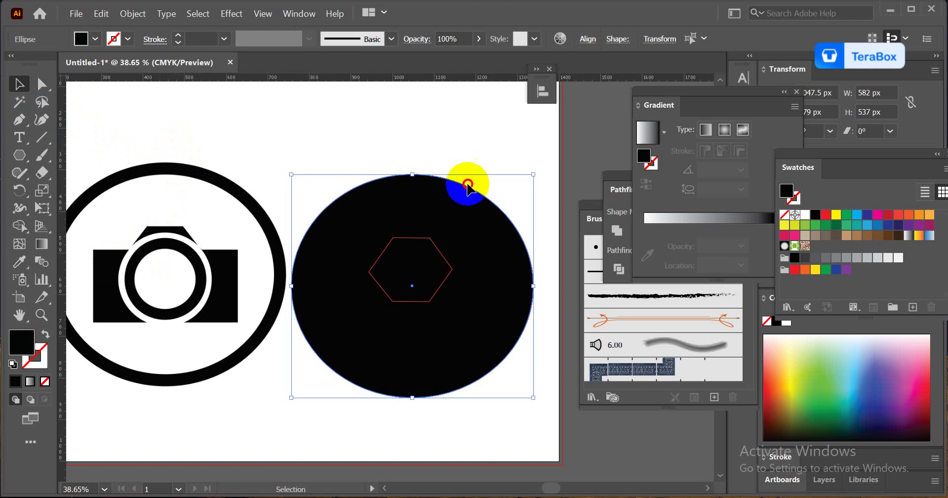
{"action": "left_click", "coordinate": [367, 196]}
{"action": "right_click", "coordinate": [366, 191]}
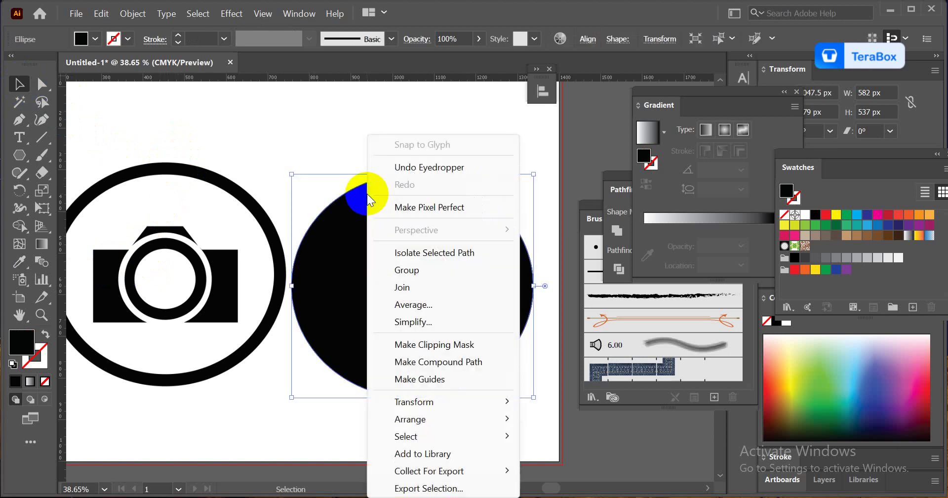
{"action": "left_click", "coordinate": [364, 176]}
{"action": "left_click_drag", "start_coordinate": [358, 166], "coordinate": [402, 222]}
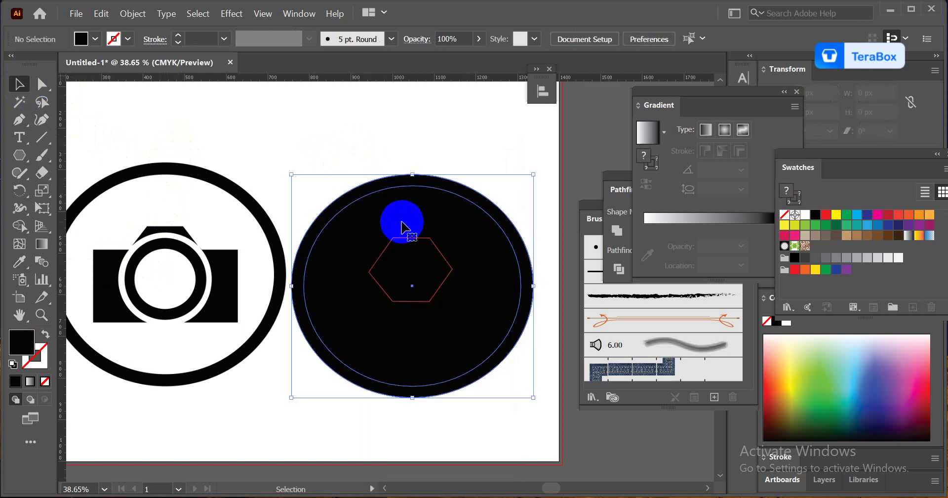
{"action": "left_click", "coordinate": [428, 150]}
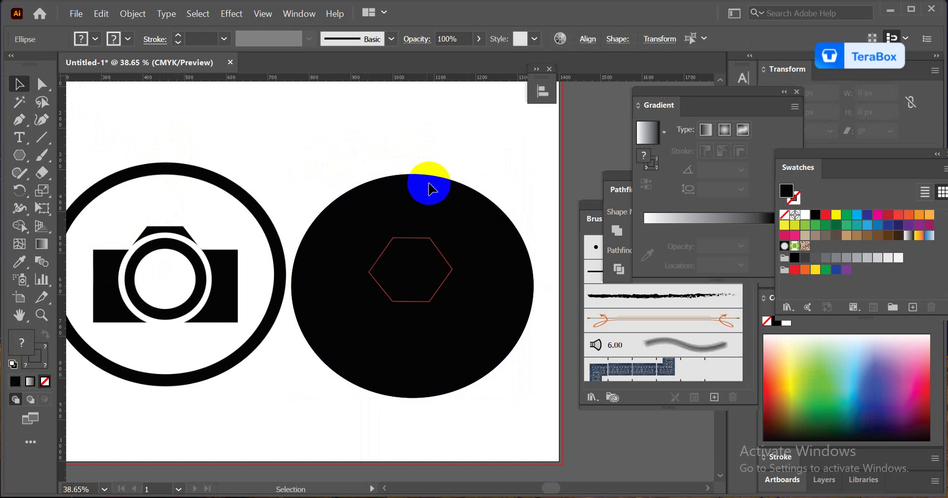
{"action": "left_click_drag", "start_coordinate": [426, 186], "coordinate": [436, 213]}
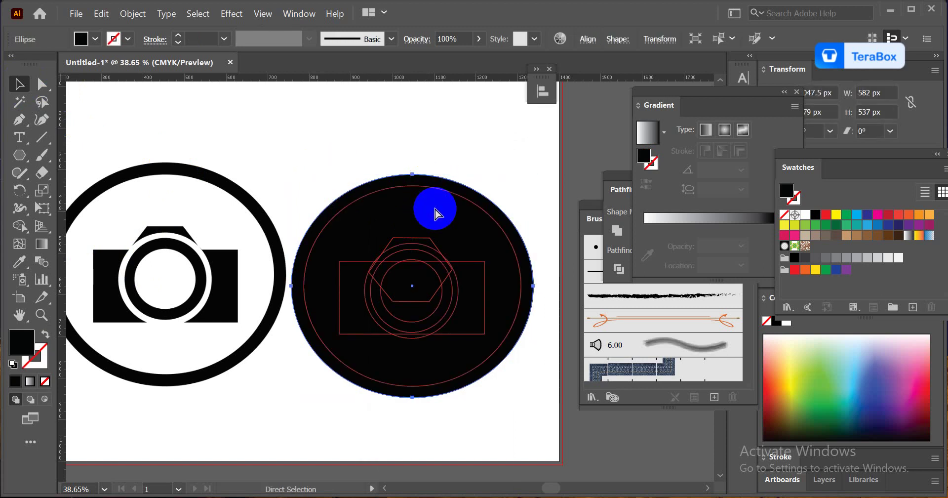
- Try to fill the second-largest ellipse with the color sampled from inside the logo's outer ring
{"action": "left_click", "coordinate": [416, 193]}
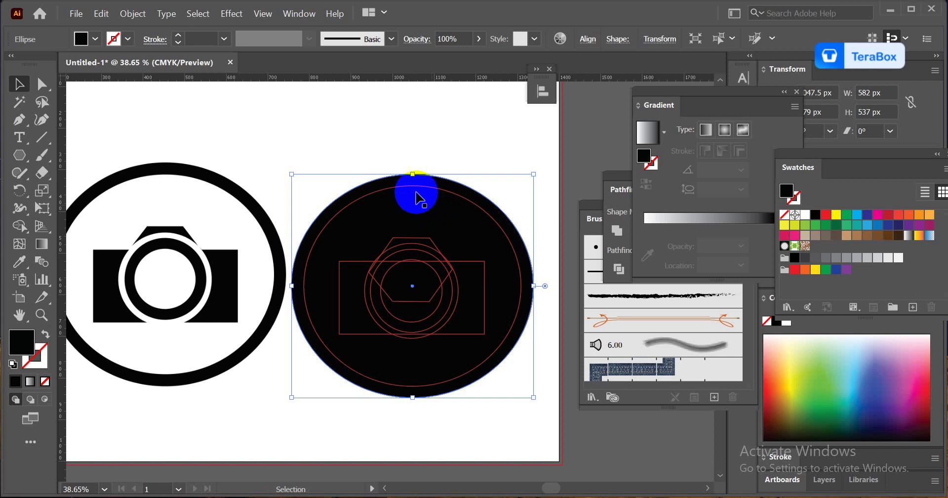
{"action": "left_click", "coordinate": [415, 189]}
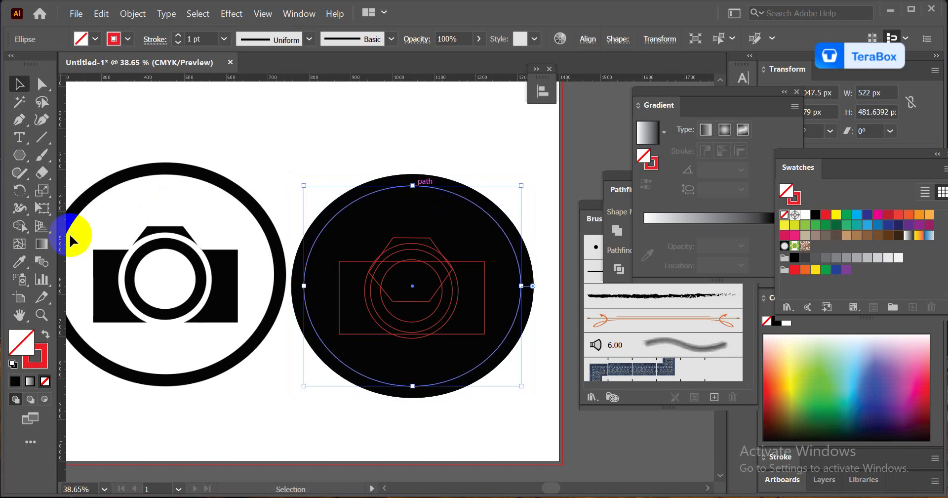
{"action": "left_click", "coordinate": [20, 261]}
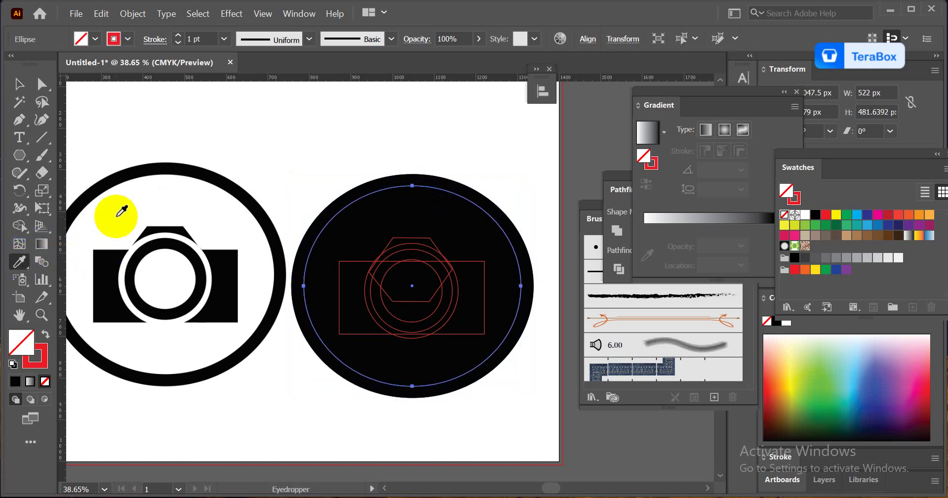
{"action": "left_click_drag", "start_coordinate": [181, 214], "coordinate": [261, 220]}
{"action": "left_click", "coordinate": [209, 204]}
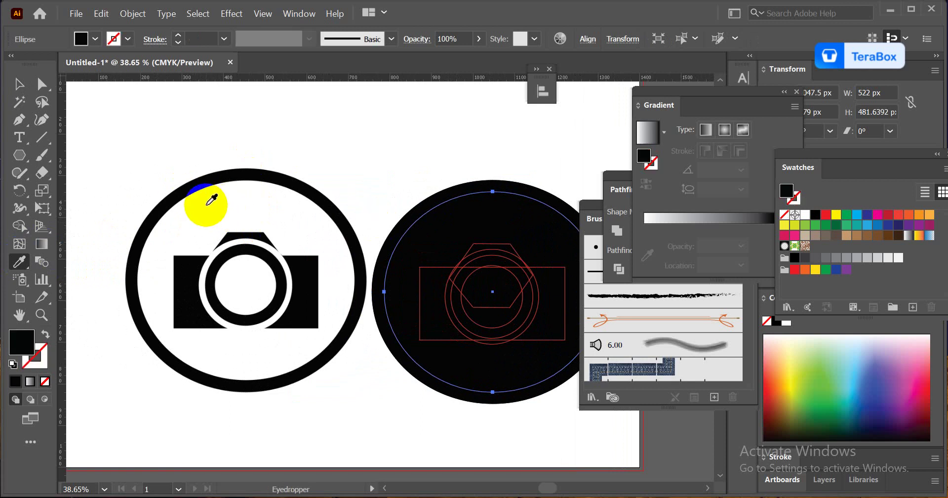
- Select the embedded logo image and move it off the artboard onto the gray canvas below the colored circles
{"action": "left_click_drag", "start_coordinate": [341, 283], "coordinate": [299, 281]}
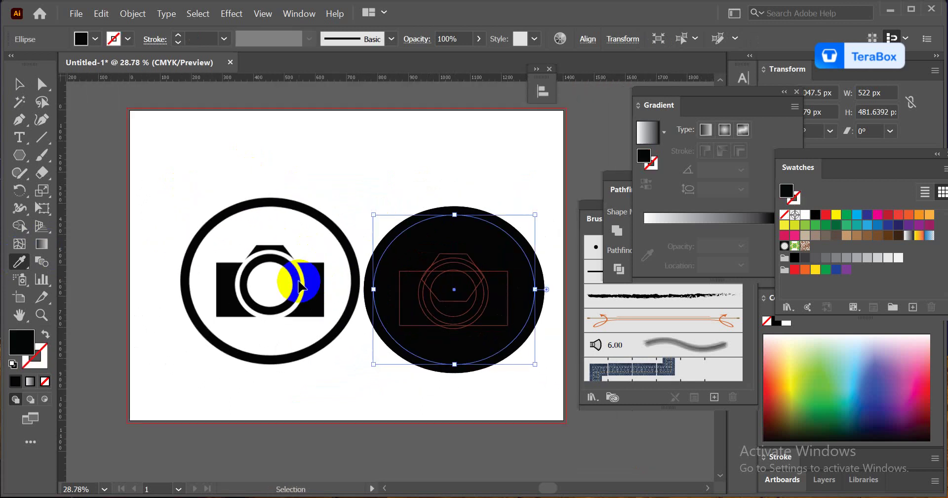
{"action": "left_click", "coordinate": [301, 285], "text": "ctrl"}
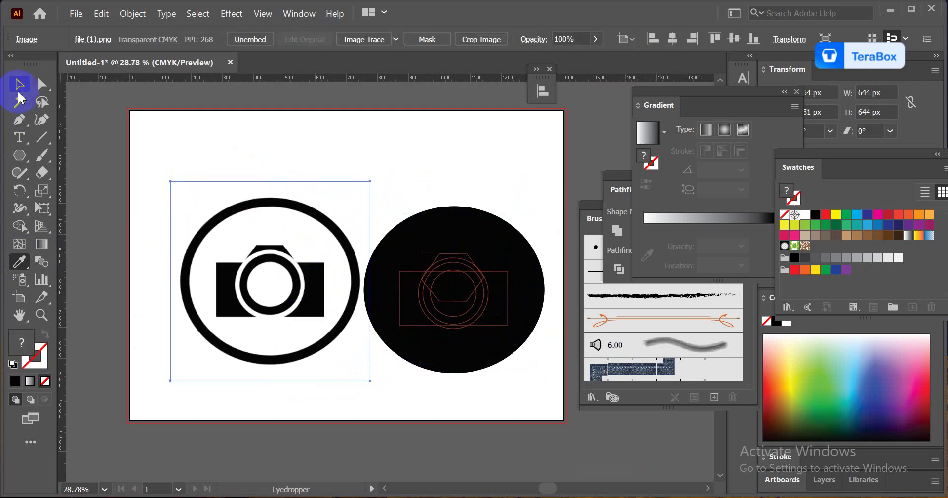
{"action": "left_click", "coordinate": [19, 91]}
{"action": "left_click_drag", "start_coordinate": [237, 248], "coordinate": [296, 242]}
{"action": "left_click_drag", "start_coordinate": [326, 271], "coordinate": [175, 358]}
- Select all the redrawn logo shapes, move them off the artboard next to the logo image, and deselect them
{"action": "left_click", "coordinate": [448, 158]}
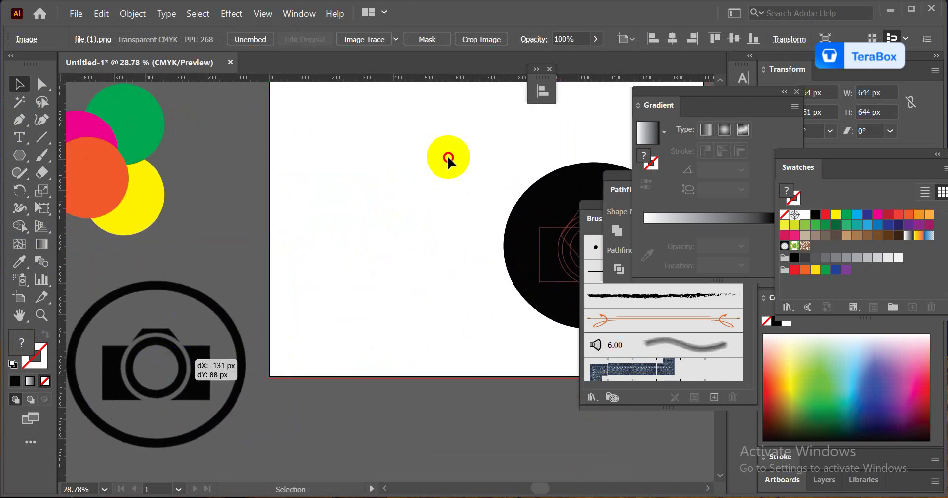
{"action": "left_click_drag", "start_coordinate": [449, 158], "coordinate": [602, 324]}
{"action": "left_click_drag", "start_coordinate": [482, 295], "coordinate": [388, 281]}
{"action": "left_click_drag", "start_coordinate": [494, 242], "coordinate": [311, 420]}
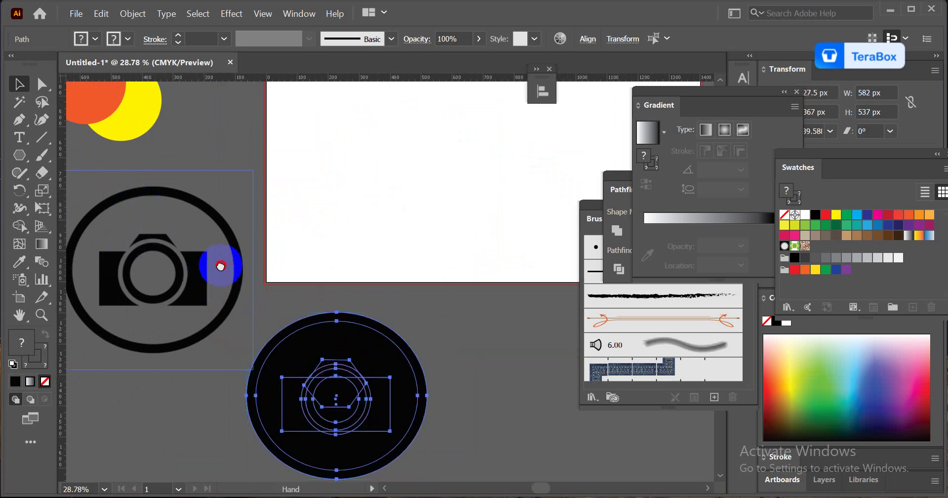
{"action": "left_click_drag", "start_coordinate": [220, 264], "coordinate": [240, 240]}
{"action": "left_click", "coordinate": [465, 330]}
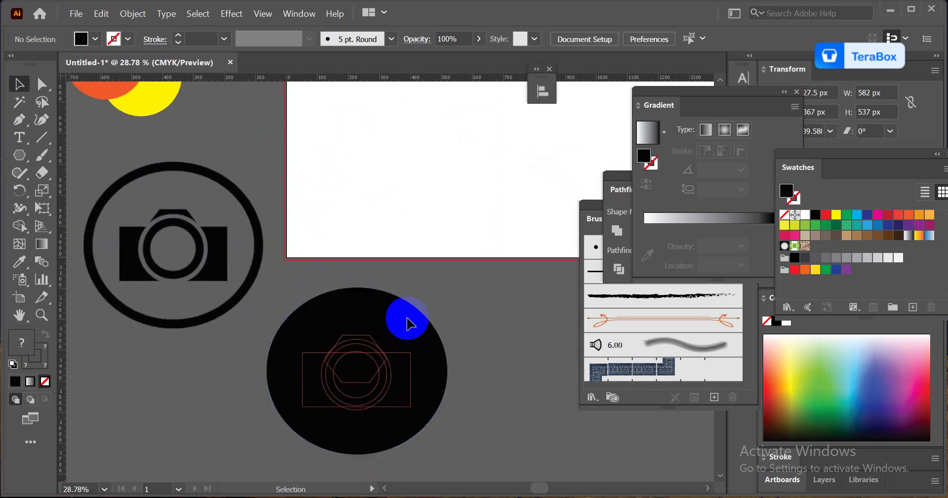
- Fill the second-largest ellipse with the white swatch to form the inside of the black outer ring
{"action": "left_click", "coordinate": [369, 299]}
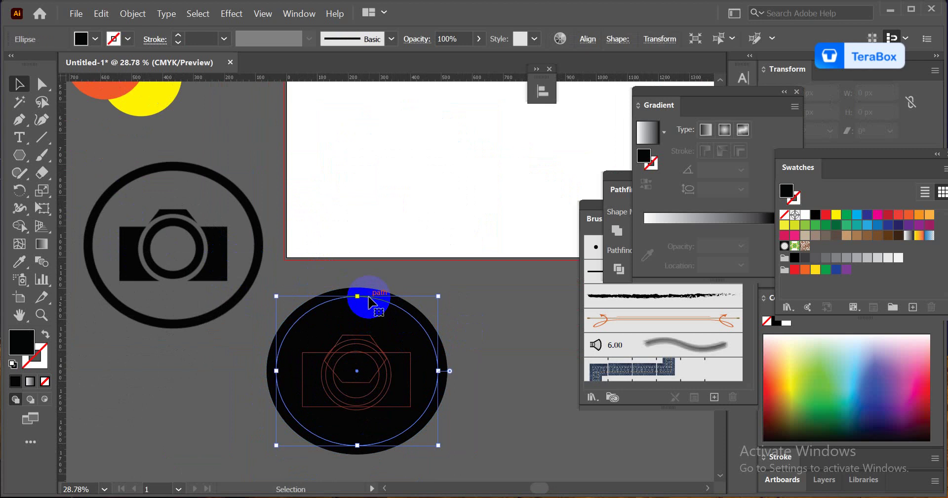
{"action": "key", "text": "i"}
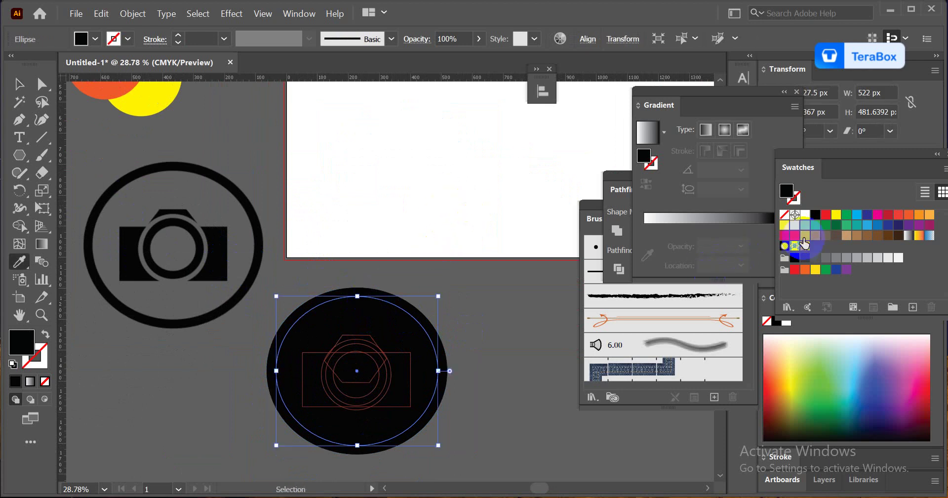
{"action": "left_click", "coordinate": [806, 215]}
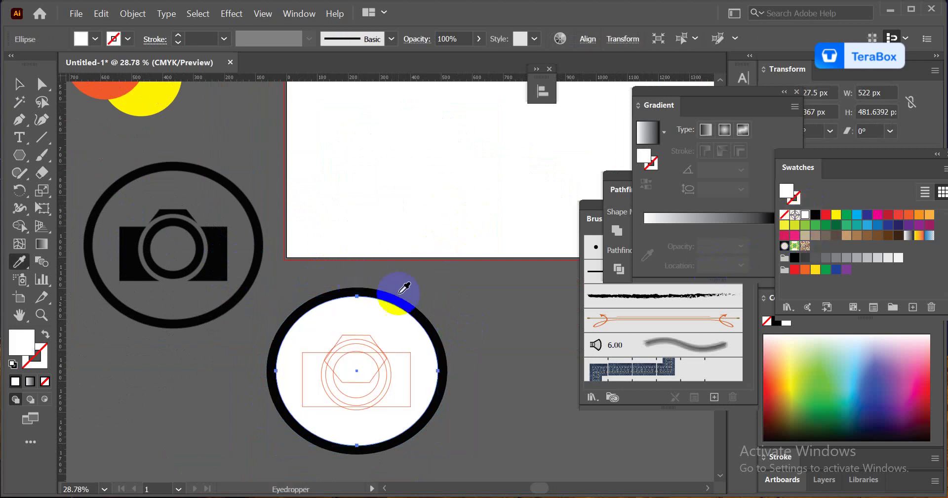
{"action": "left_click", "coordinate": [20, 85]}
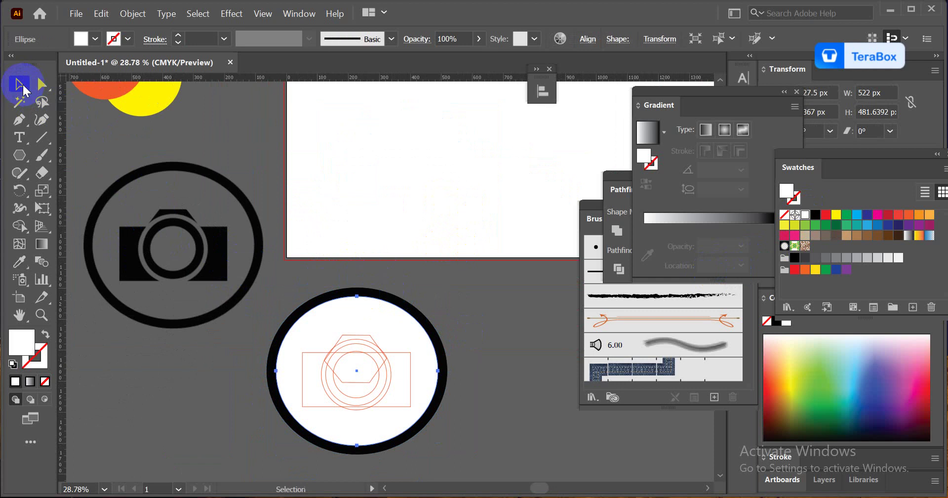
{"action": "left_click", "coordinate": [244, 203]}
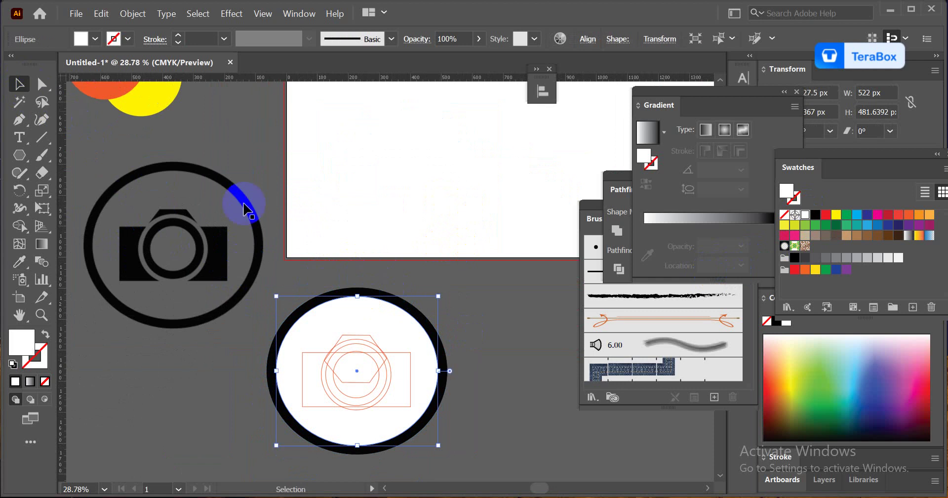
- Fill the camera body rectangle with the black sampled from the embedded logo using the Eyedropper
{"action": "left_click", "coordinate": [314, 356]}
{"action": "left_click", "coordinate": [17, 262]}
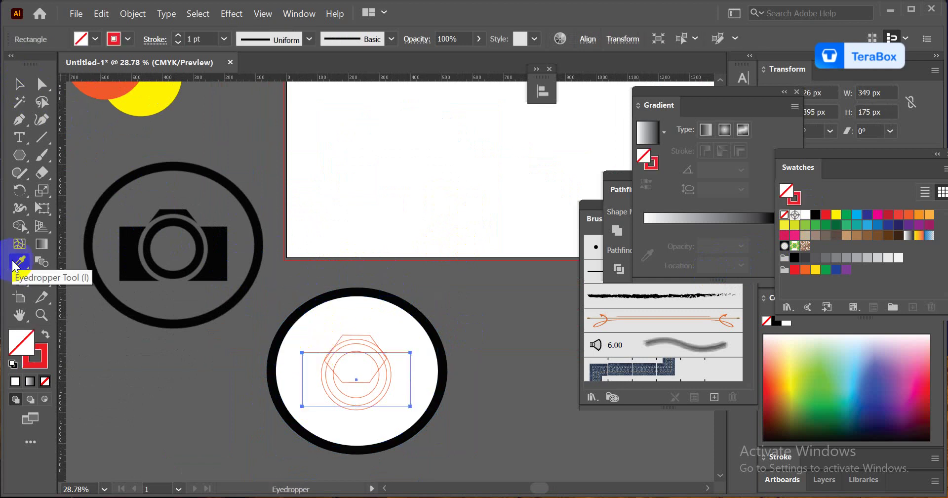
{"action": "left_click", "coordinate": [207, 245]}
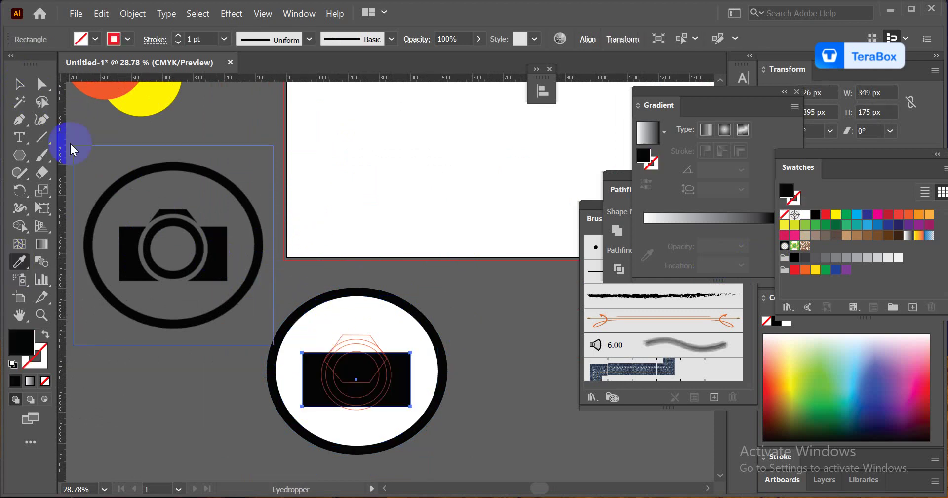
{"action": "left_click", "coordinate": [19, 84]}
- Fill the largest lens ellipse over the camera body with the white sampled from inside the outer ring
{"action": "left_click", "coordinate": [329, 398]}
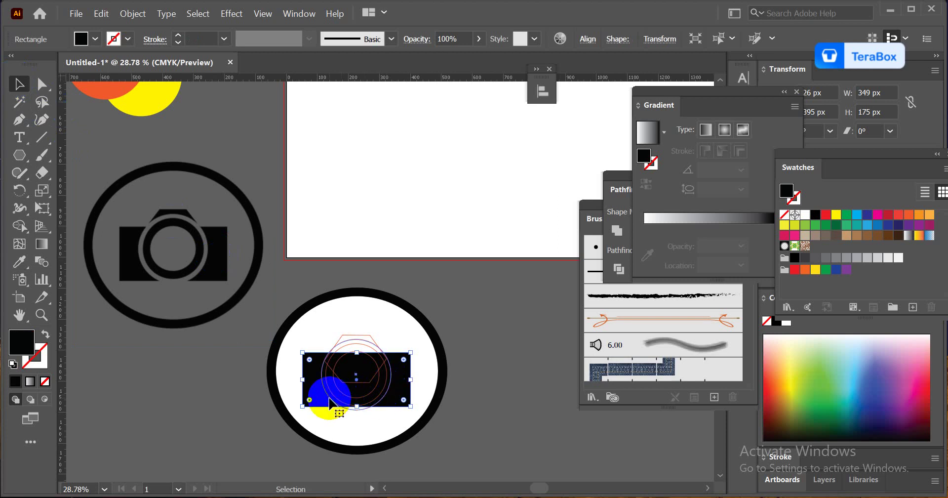
{"action": "left_click", "coordinate": [329, 398]}
{"action": "left_click", "coordinate": [19, 261]}
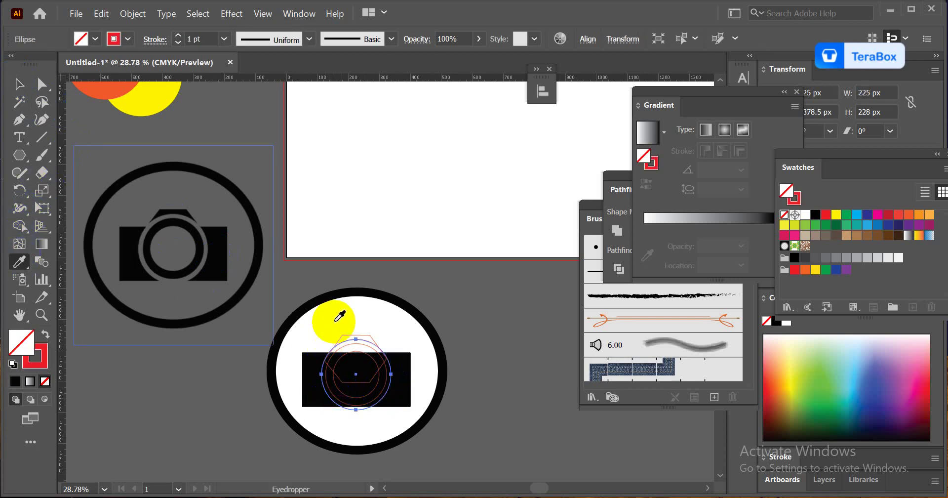
{"action": "left_click", "coordinate": [336, 321]}
{"action": "left_click", "coordinate": [19, 83]}
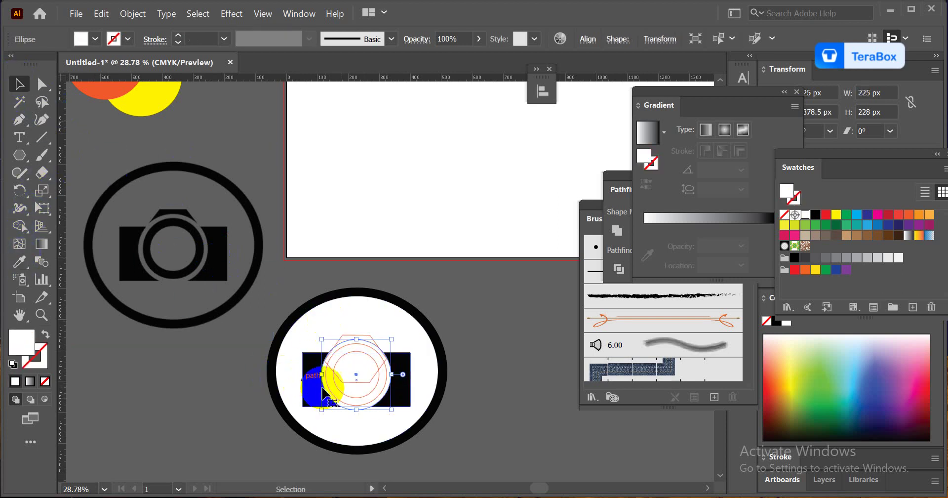
- Fill the middle lens ellipse with black sampled from the logo and the innermost one with white sampled from the artboard
{"action": "left_click", "coordinate": [331, 398]}
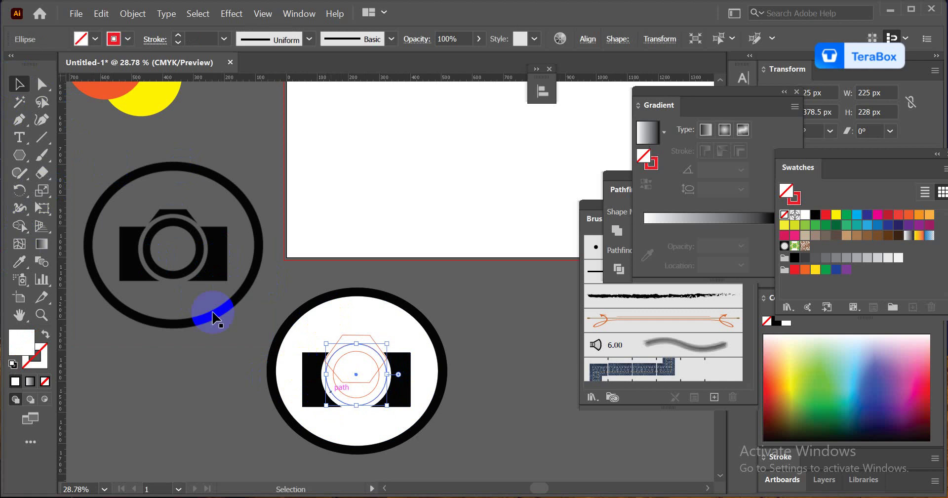
{"action": "left_click", "coordinate": [18, 261]}
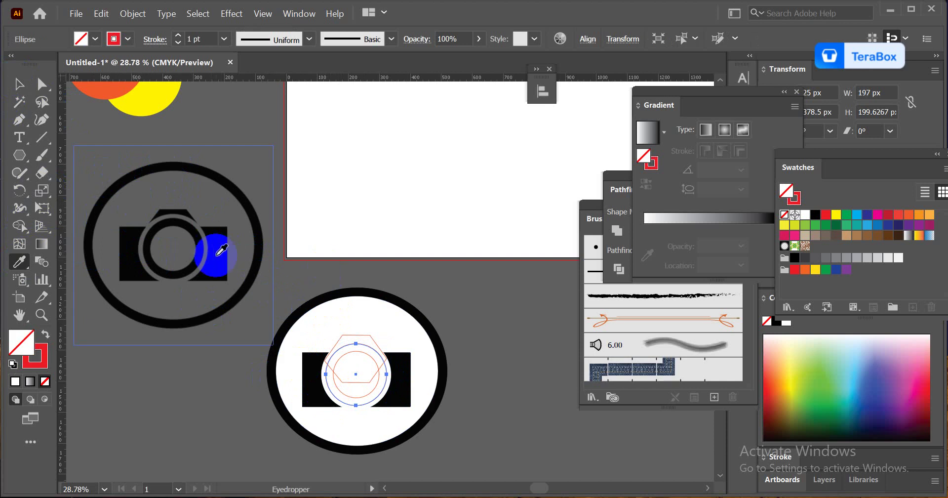
{"action": "left_click", "coordinate": [198, 249]}
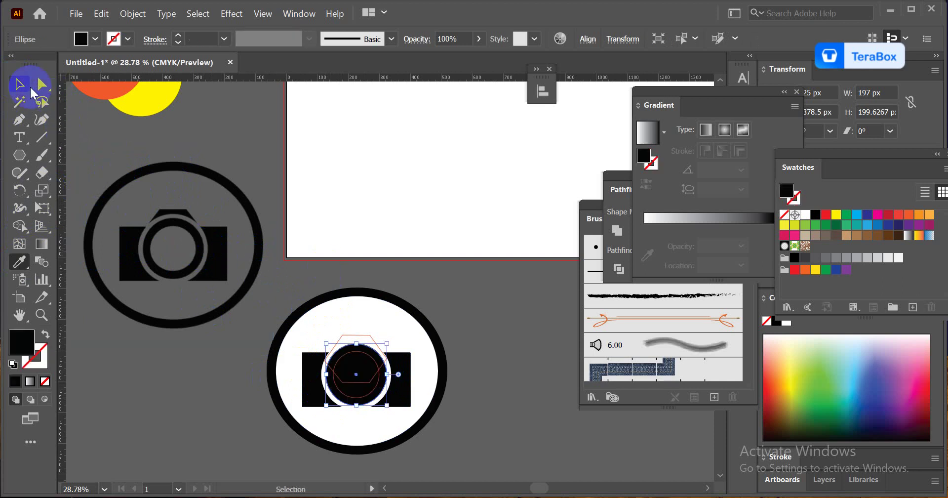
{"action": "left_click", "coordinate": [20, 85]}
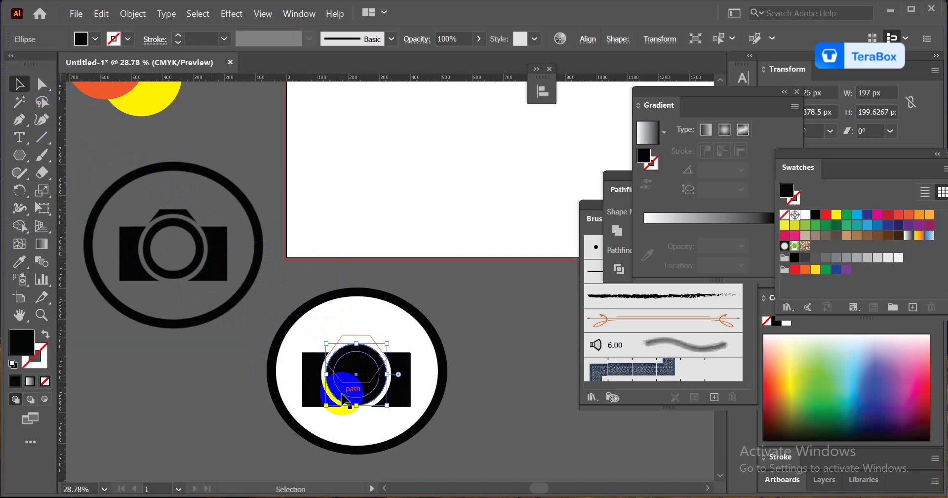
{"action": "left_click", "coordinate": [344, 398]}
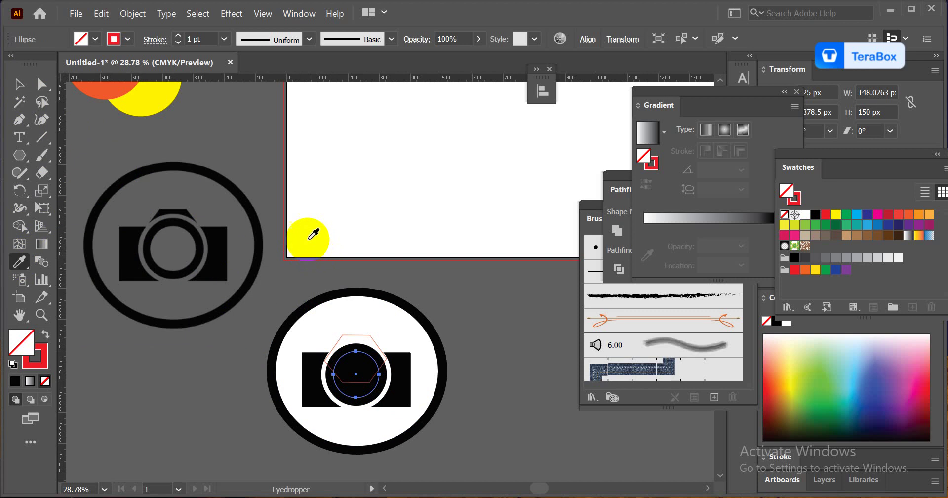
{"action": "left_click", "coordinate": [313, 228]}
{"action": "left_click", "coordinate": [19, 84]}
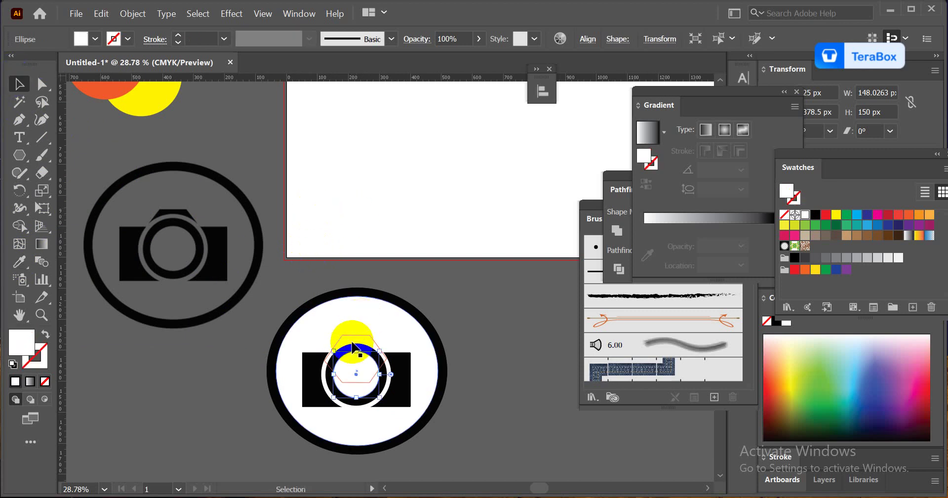
- Fill the hexagon above the lens with sampled black using the Eyedropper
{"action": "left_click", "coordinate": [346, 335]}
{"action": "left_click", "coordinate": [19, 261]}
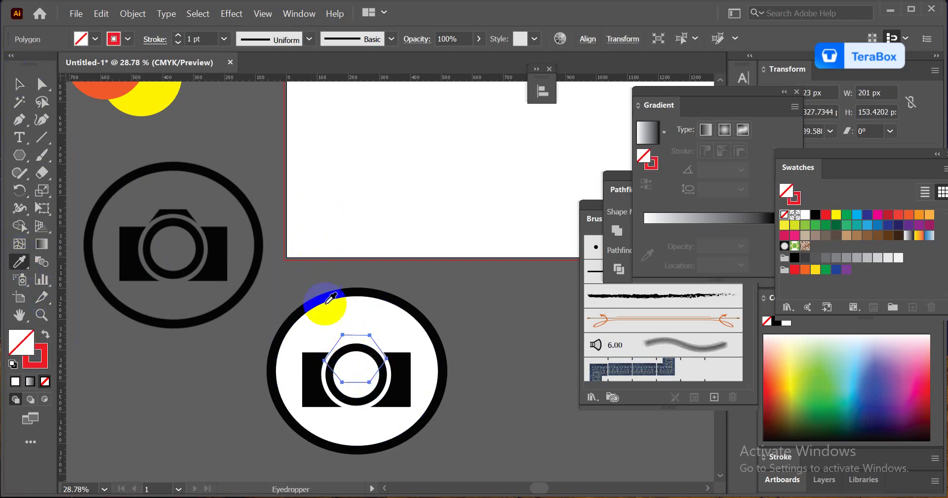
{"action": "left_click", "coordinate": [390, 378]}
{"action": "left_click", "coordinate": [18, 84]}
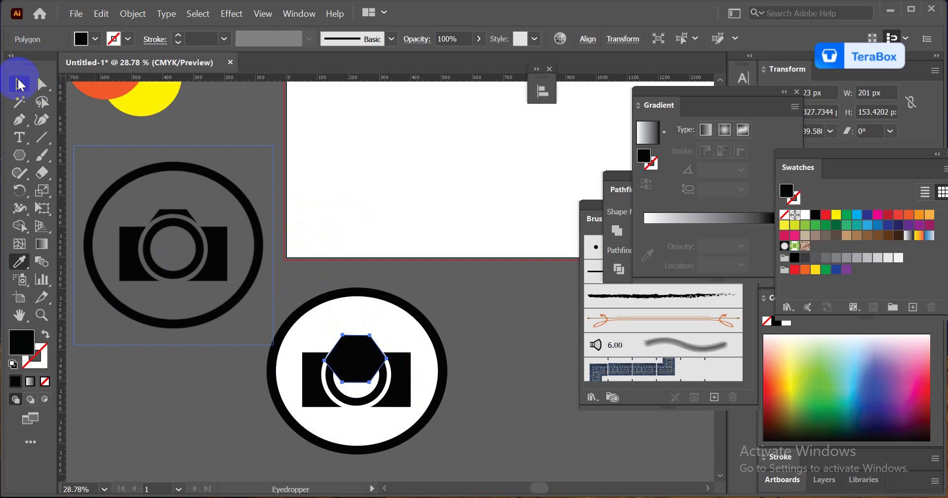
- Send the black hexagon backward behind the lens ellipses so only the viewfinder hump shows, and deselect it
{"action": "left_click_drag", "start_coordinate": [360, 328], "coordinate": [403, 348]}
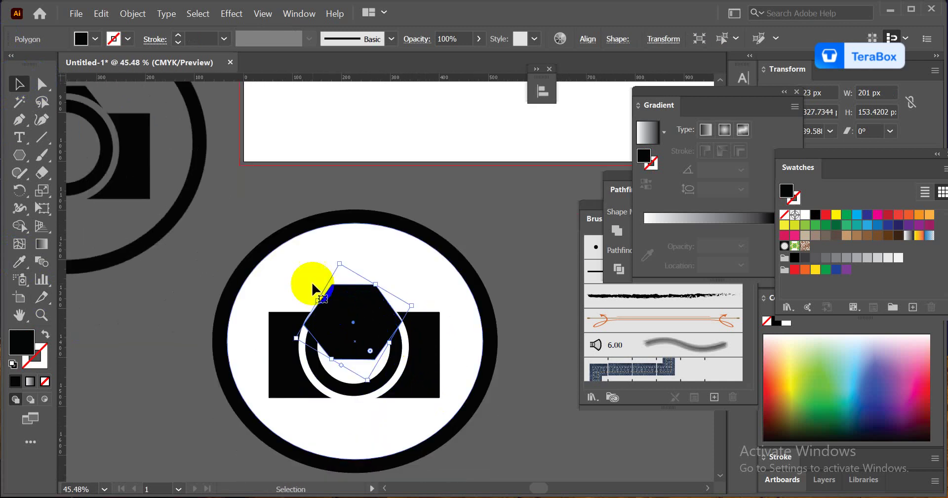
{"action": "left_click", "coordinate": [529, 251]}
{"action": "left_click", "coordinate": [370, 318]}
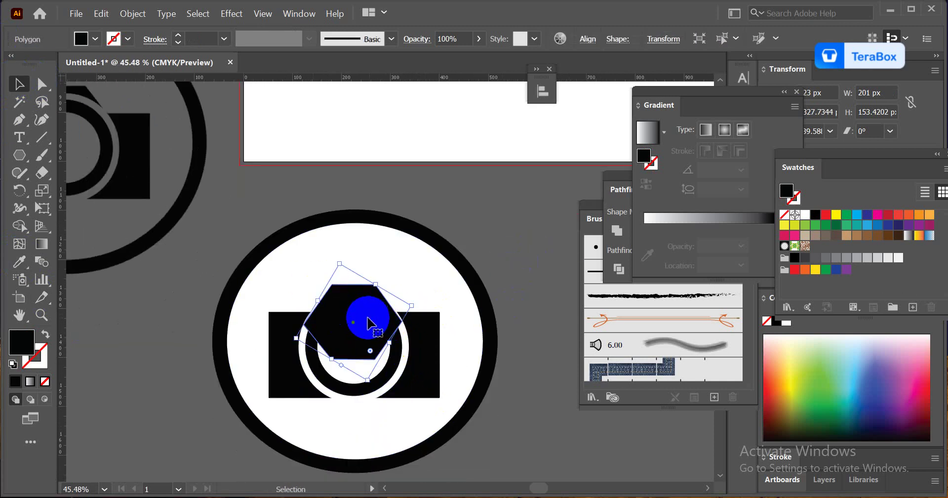
{"action": "key", "text": "ctrl+["}
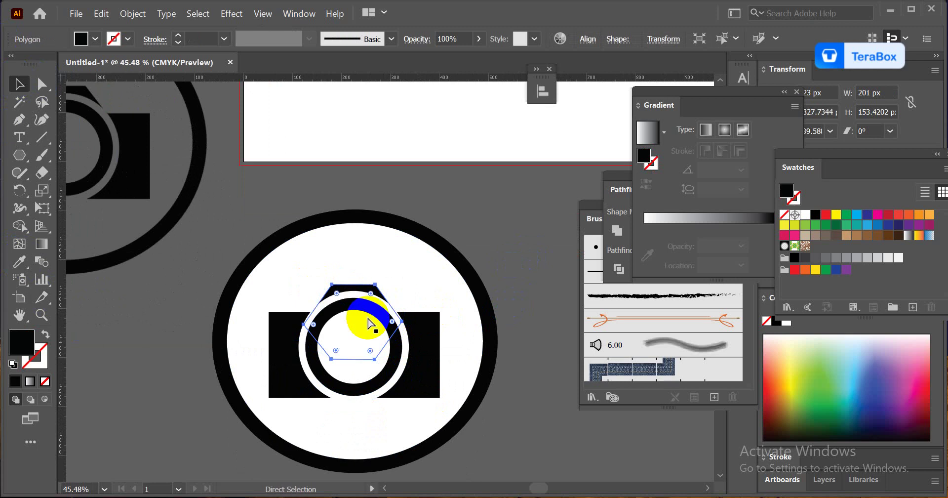
{"action": "left_click", "coordinate": [527, 284]}
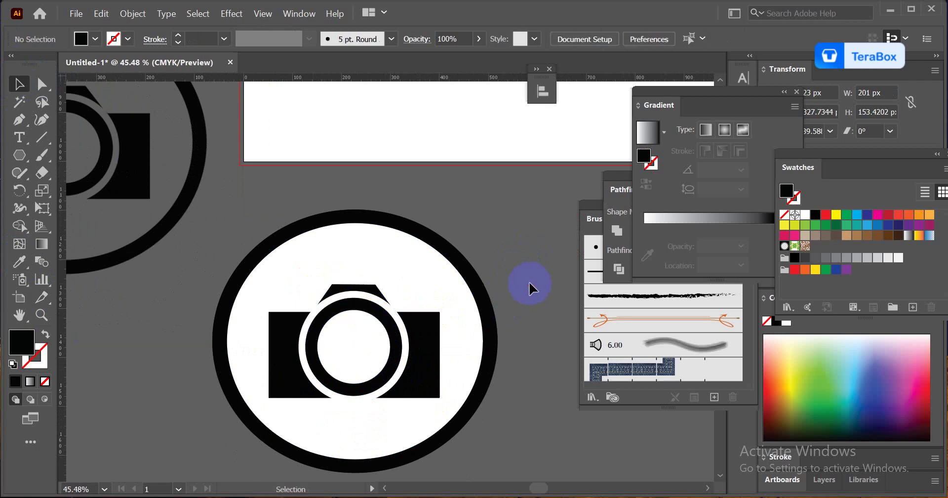
- Move the embedded logo image onto the white artboard to compare it with the redrawn logo, and return it to the gray canvas
{"action": "key", "text": "space"}
{"action": "left_click_drag", "start_coordinate": [274, 299], "coordinate": [373, 383]}
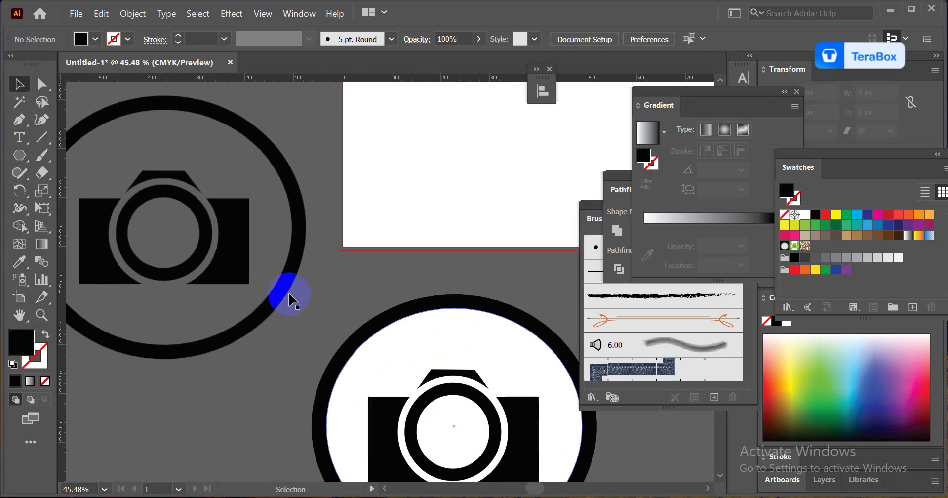
{"action": "key", "text": "ctrl+space"}
{"action": "left_click_drag", "start_coordinate": [334, 315], "coordinate": [457, 200]}
{"action": "left_click_drag", "start_coordinate": [405, 223], "coordinate": [364, 262]}
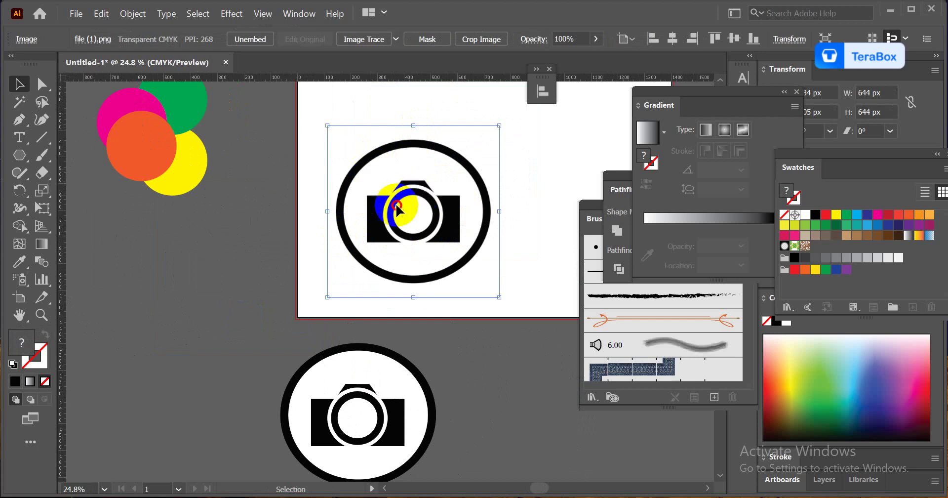
{"action": "left_click_drag", "start_coordinate": [417, 191], "coordinate": [175, 312]}
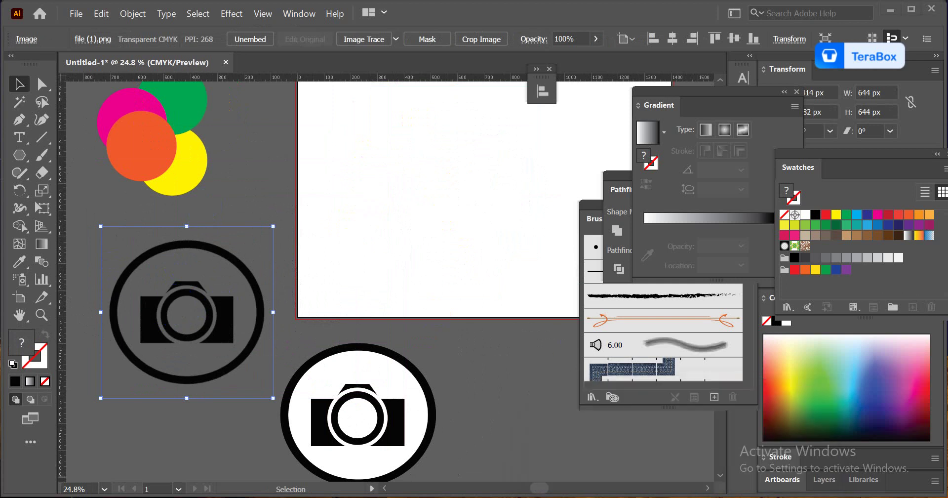
- Switch to the Google Meet call, admit the waiting participant, and return to Illustrator
{"action": "left_click", "coordinate": [616, 435]}
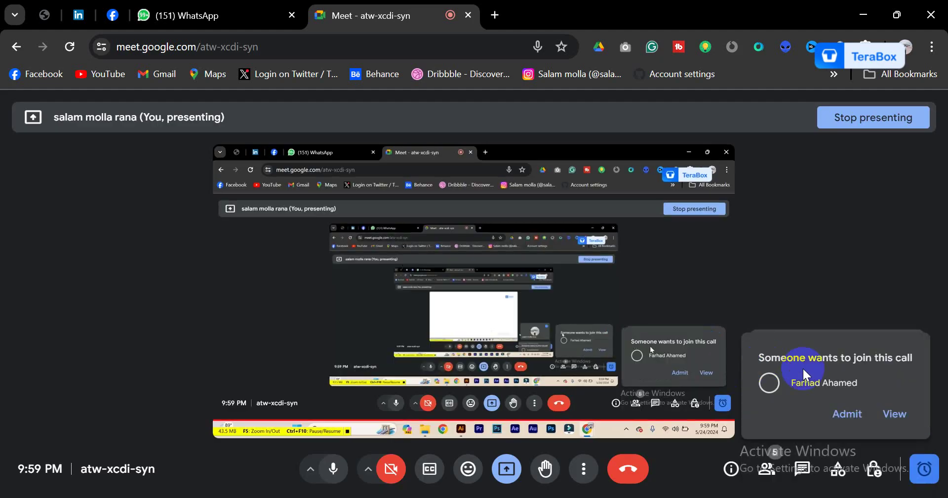
{"action": "left_click", "coordinate": [847, 419]}
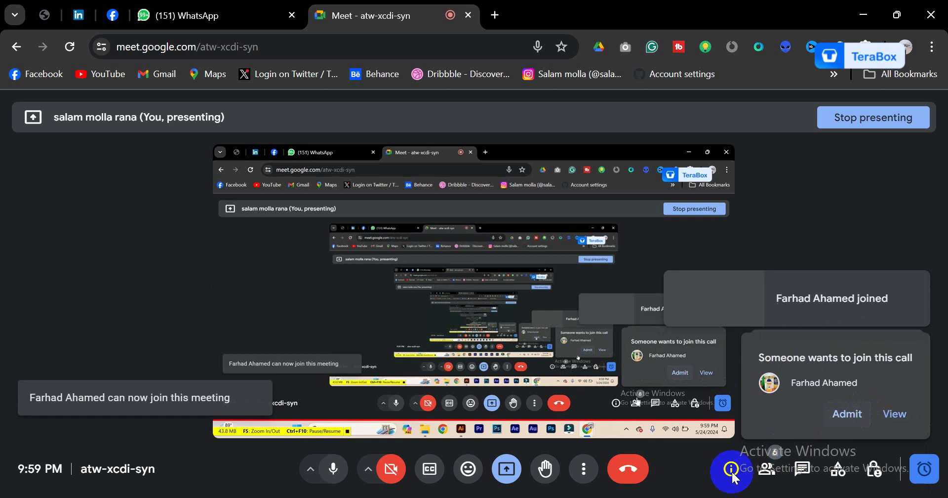
{"action": "left_click", "coordinate": [449, 430]}
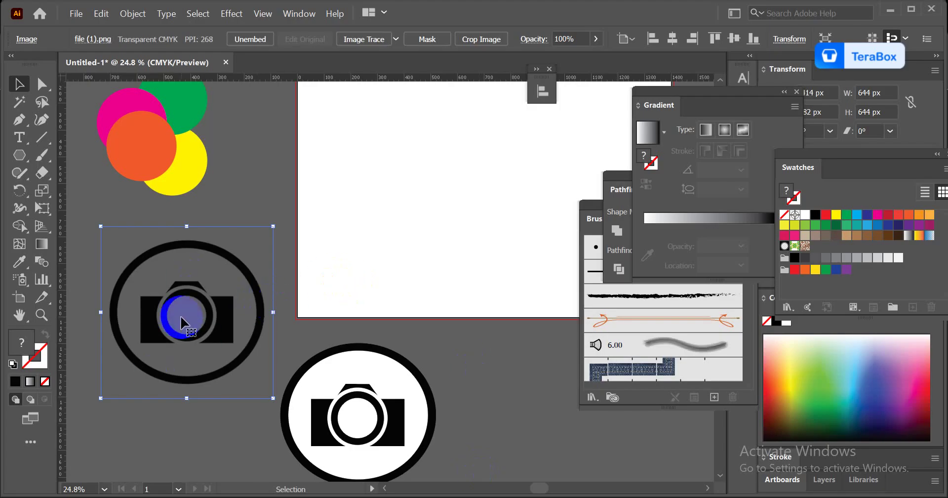
- Shift the embedded logo image slightly to the left on the gray canvas and close the floating Pathfinder and Align panels
{"action": "left_click_drag", "start_coordinate": [192, 328], "coordinate": [225, 342]}
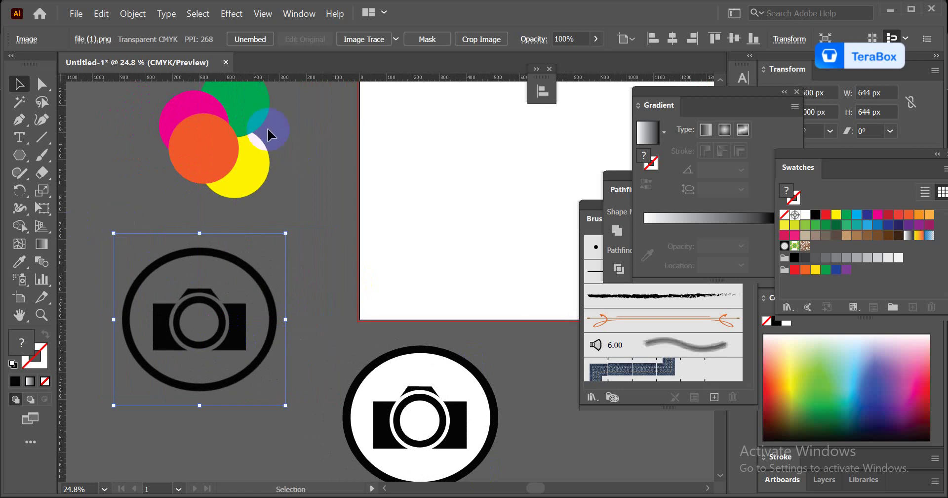
{"action": "left_click", "coordinate": [624, 174]}
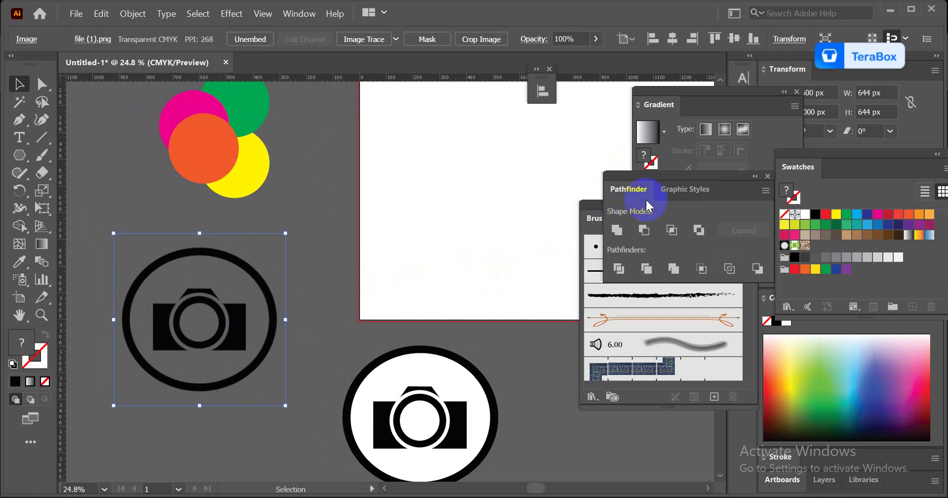
{"action": "left_click", "coordinate": [768, 175]}
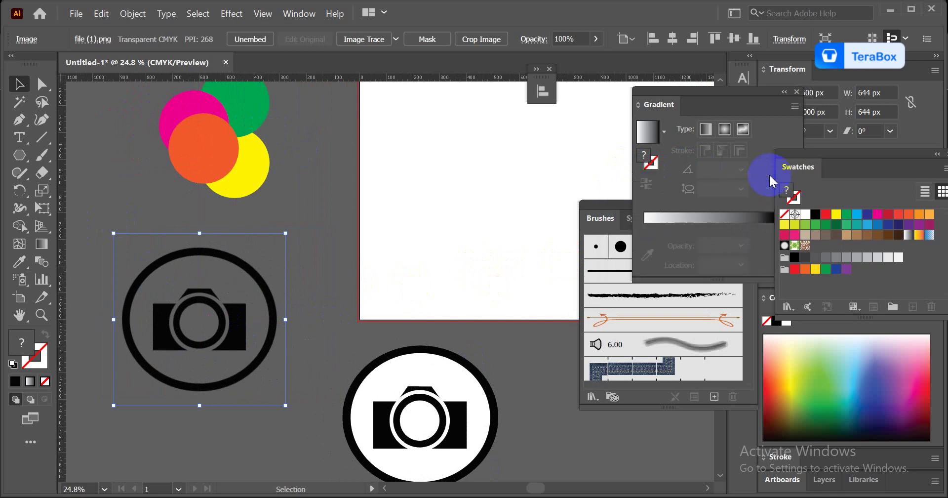
{"action": "left_click", "coordinate": [549, 71]}
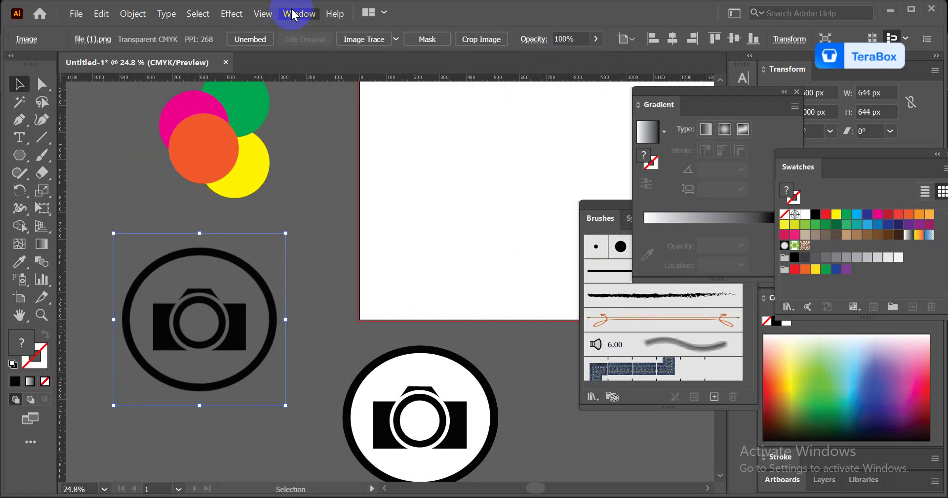
- Show the Pathfinder panel again
{"action": "left_click", "coordinate": [294, 13]}
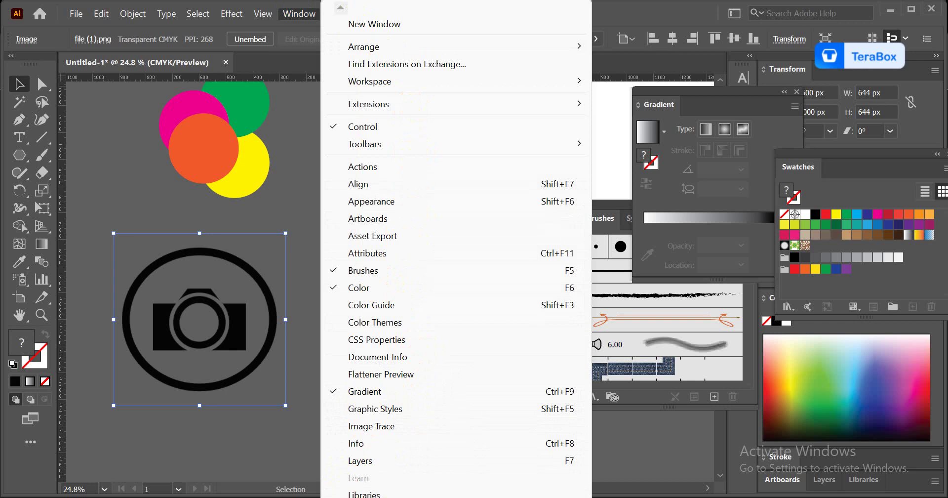
{"action": "scroll", "coordinate": [349, 491], "scroll_direction": "down", "scroll_amount": 8}
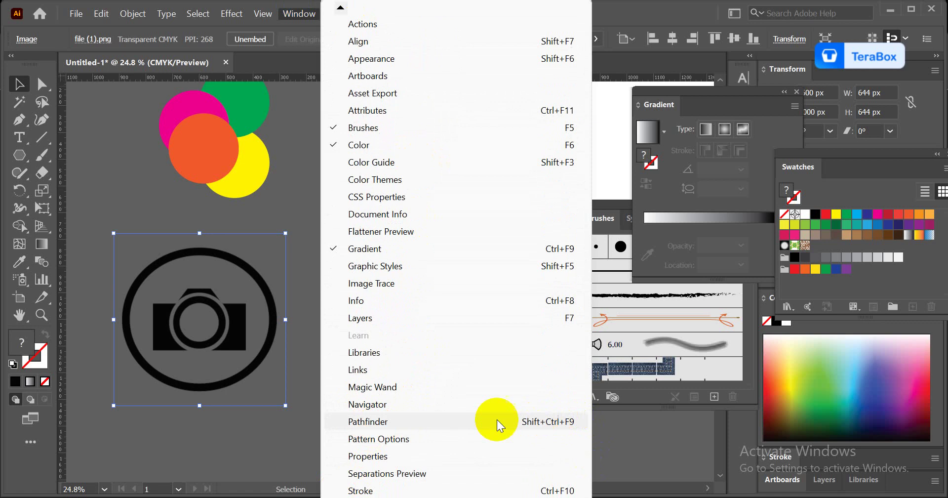
{"action": "left_click", "coordinate": [361, 422]}
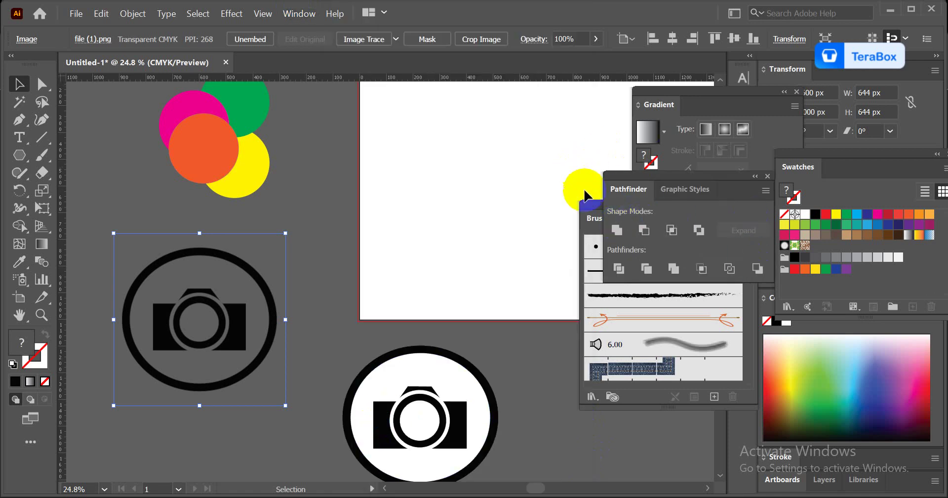
- Draw a black circle about 322 px wide beside the redrawn logo and place an overlapping duplicate to its right
{"action": "scroll", "coordinate": [418, 364], "scroll_direction": "down", "scroll_amount": 1}
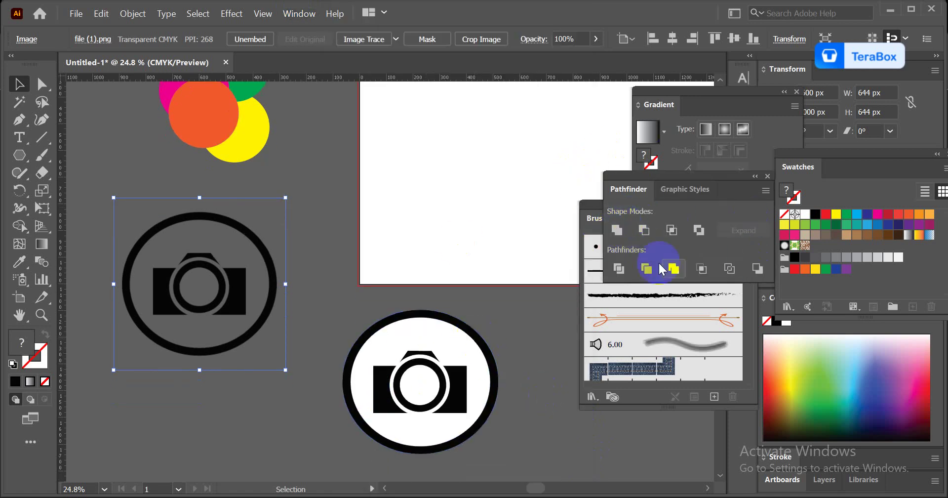
{"action": "left_click_drag", "start_coordinate": [570, 423], "coordinate": [280, 365]}
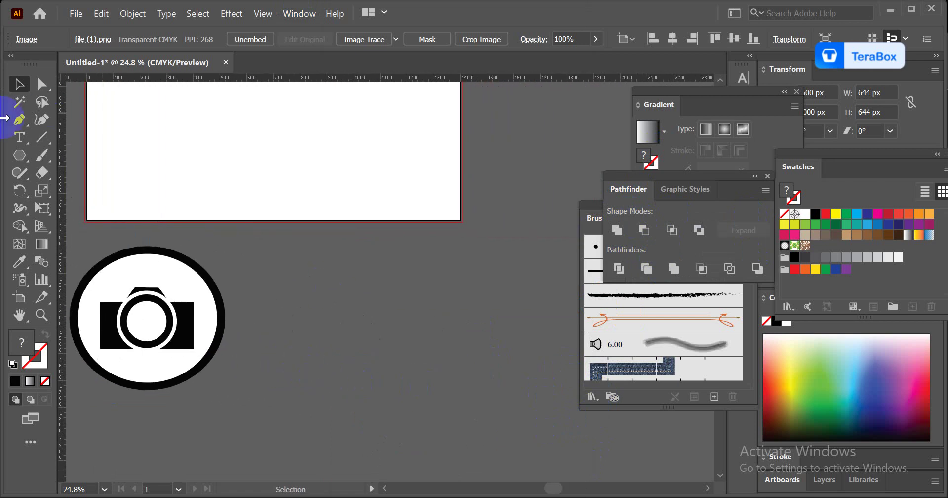
{"action": "left_click_drag", "start_coordinate": [21, 151], "coordinate": [79, 191]}
{"action": "left_click_drag", "start_coordinate": [305, 306], "coordinate": [385, 363]}
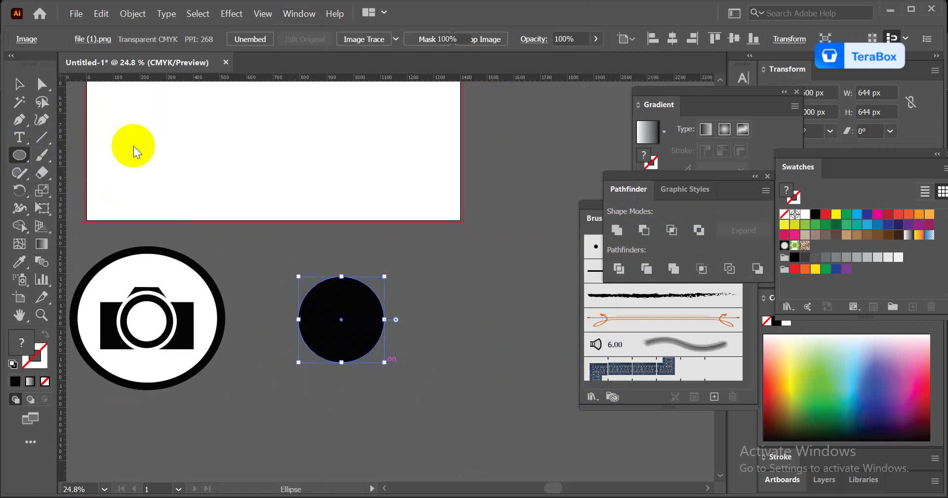
{"action": "left_click", "coordinate": [381, 320]}
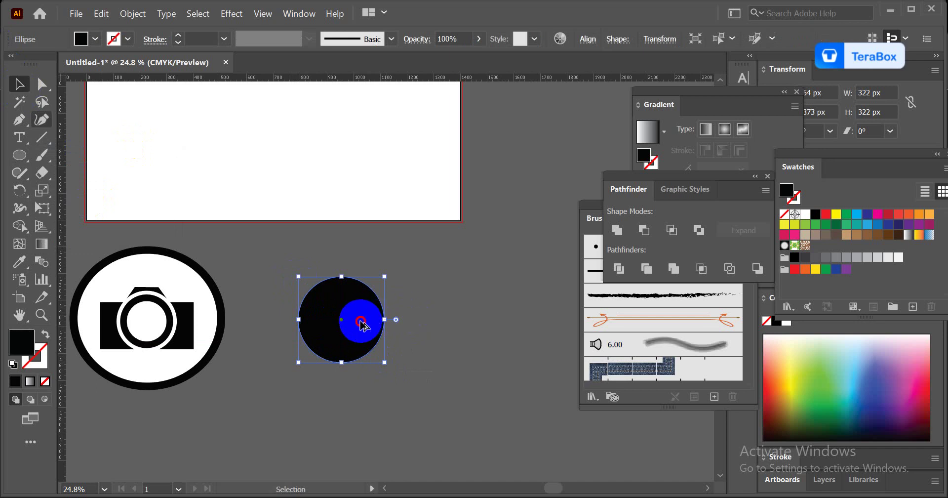
{"action": "left_click_drag", "start_coordinate": [362, 323], "coordinate": [403, 322]}
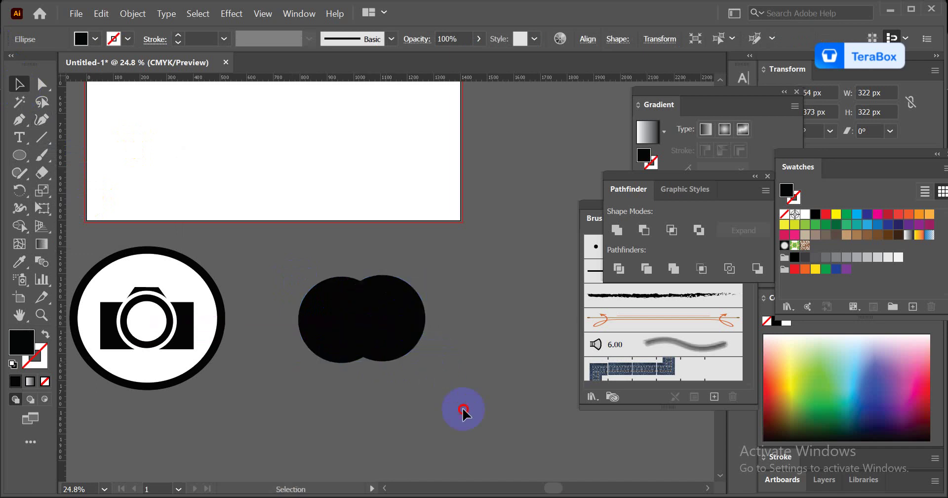
- Duplicate the overlapping circle pair to its right and repeat the copy twice, making a row of four pairs
{"action": "left_click_drag", "start_coordinate": [463, 409], "coordinate": [326, 280]}
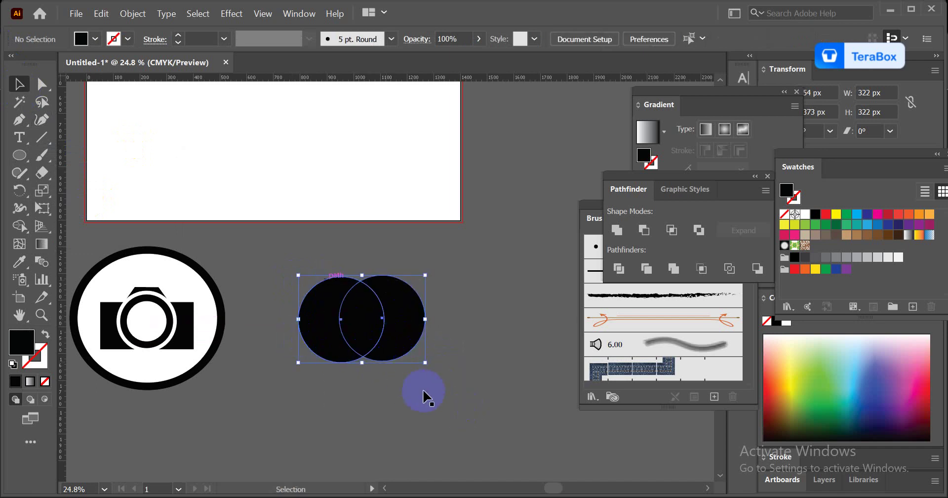
{"action": "left_click_drag", "start_coordinate": [424, 395], "coordinate": [273, 349]}
{"action": "left_click", "coordinate": [330, 344]}
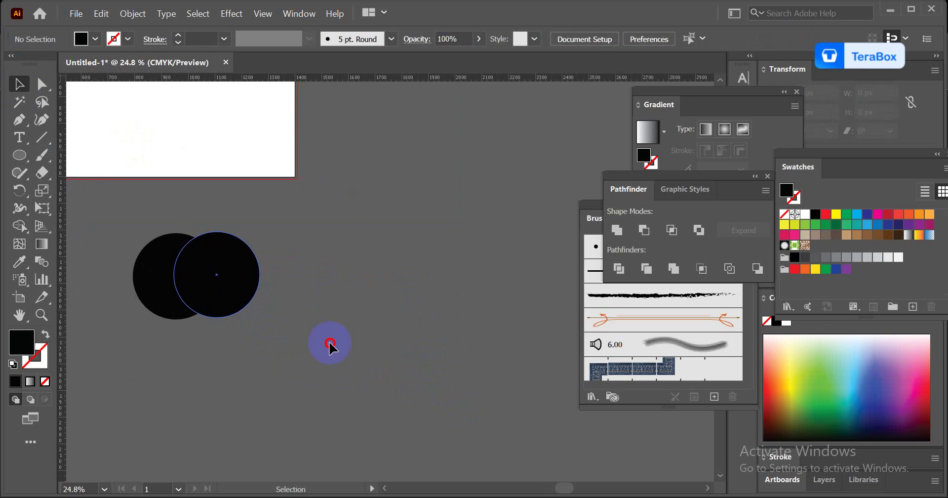
{"action": "left_click", "coordinate": [161, 242]}
{"action": "left_click_drag", "start_coordinate": [229, 289], "coordinate": [375, 295]}
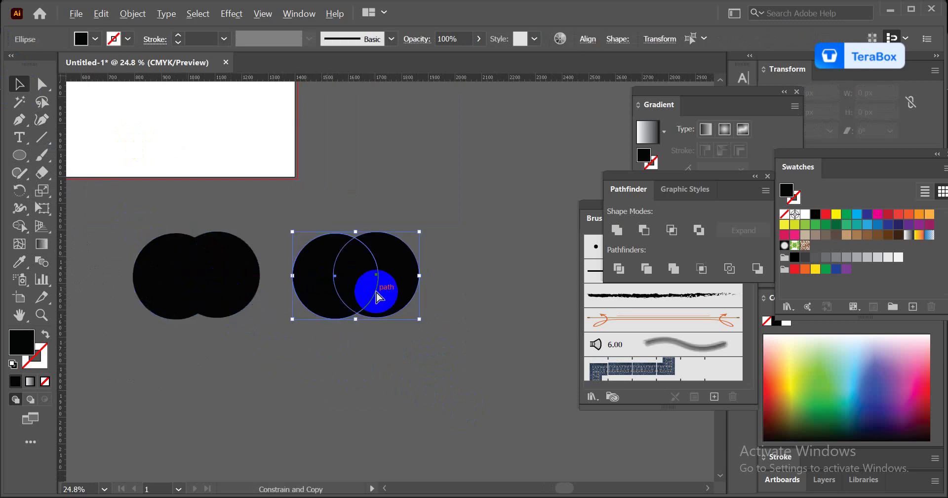
{"action": "key", "text": "ctrl+d"}
{"action": "key", "text": "ctrl+d"}
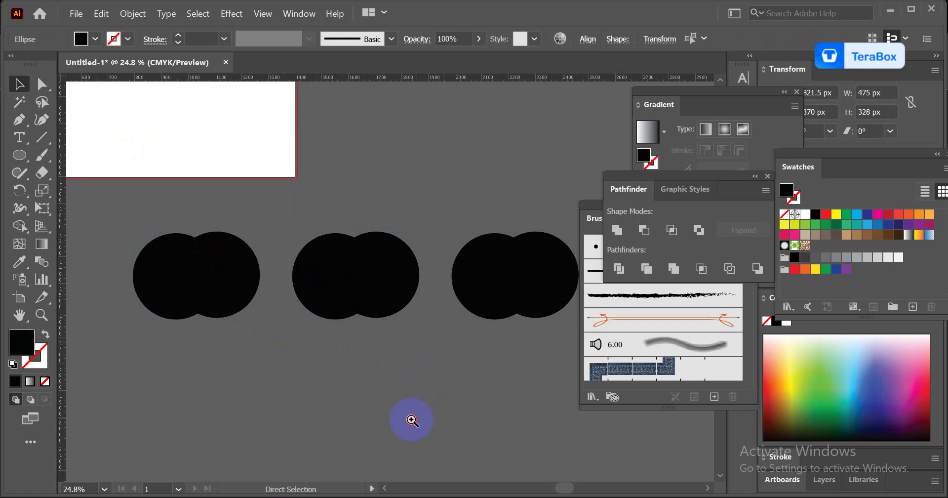
- Duplicate the row of four circle pairs directly below and repeat the copy once, making three rows
{"action": "scroll", "coordinate": [415, 419], "scroll_direction": "down", "scroll_amount": 2}
{"action": "left_click_drag", "start_coordinate": [353, 377], "coordinate": [265, 331]}
{"action": "left_click_drag", "start_coordinate": [522, 367], "coordinate": [242, 289]}
{"action": "left_click_drag", "start_coordinate": [371, 296], "coordinate": [370, 364]}
{"action": "key", "text": "ctrl+d"}
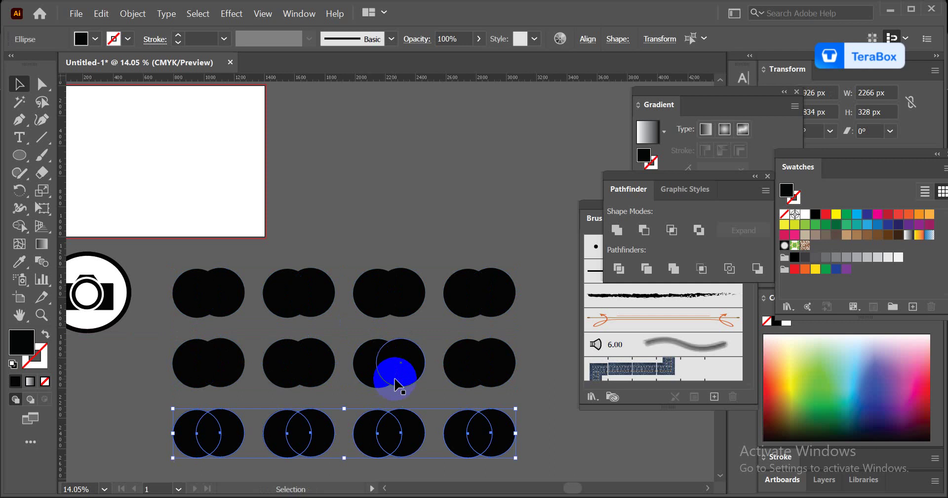
- Reposition the right circle of the top row's first pair level with the left one, overlapping to a combined width of about 483 px
{"action": "scroll", "coordinate": [365, 356], "scroll_direction": "down", "scroll_amount": 2}
{"action": "left_click_drag", "start_coordinate": [178, 224], "coordinate": [280, 337]}
{"action": "left_click", "coordinate": [294, 273]}
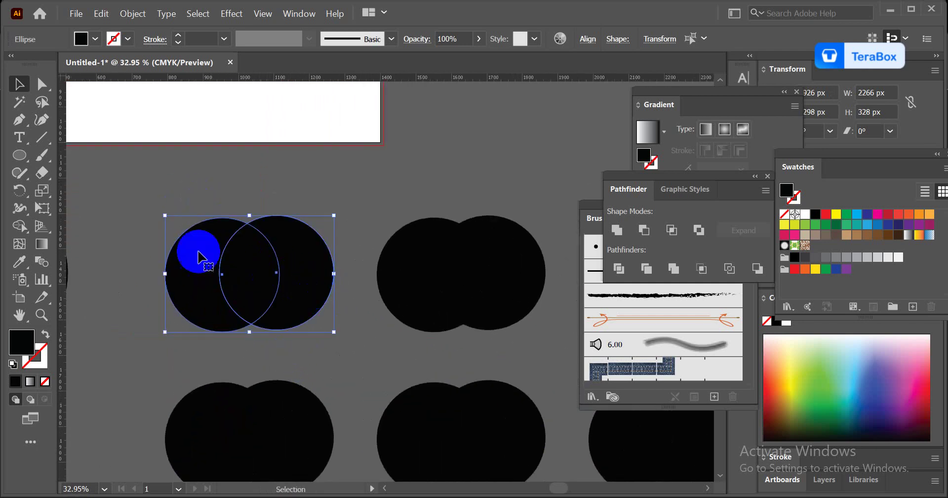
{"action": "left_click", "coordinate": [355, 231]}
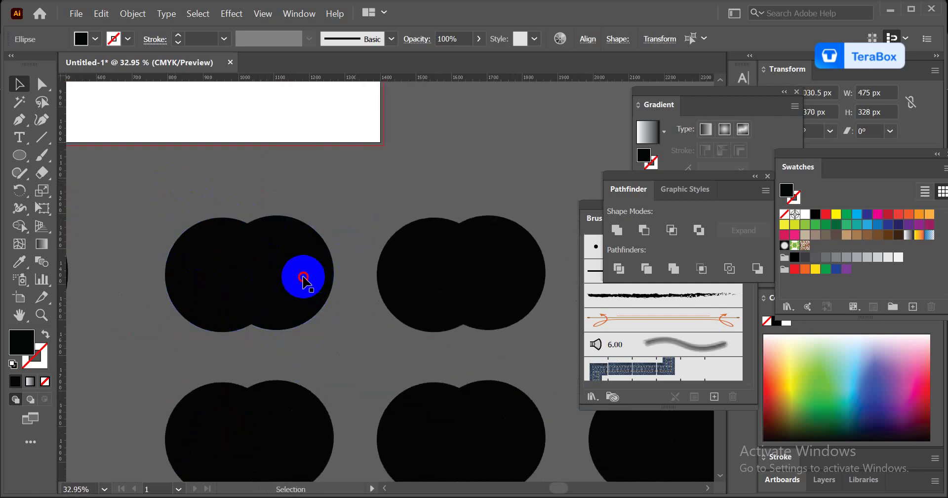
{"action": "left_click_drag", "start_coordinate": [306, 275], "coordinate": [259, 296]}
{"action": "left_click", "coordinate": [204, 226]}
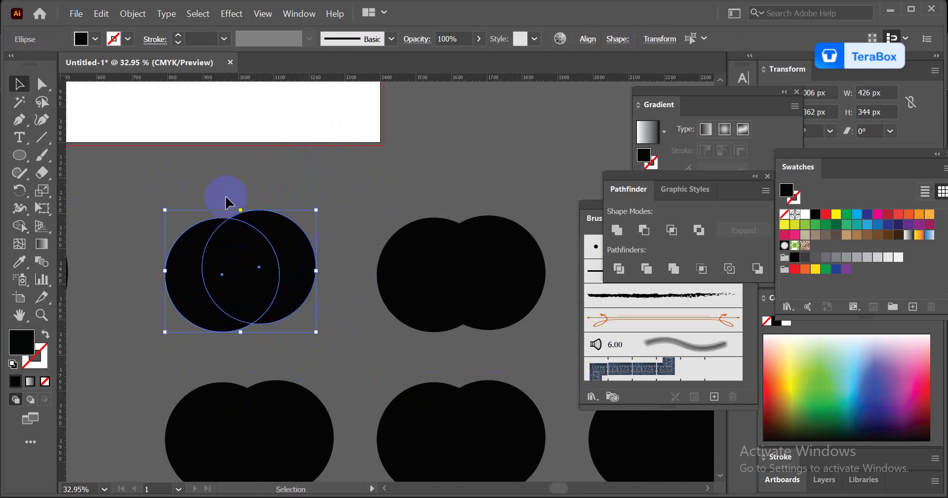
{"action": "left_click", "coordinate": [290, 157]}
{"action": "left_click_drag", "start_coordinate": [290, 286], "coordinate": [280, 274]}
{"action": "left_click", "coordinate": [187, 193]}
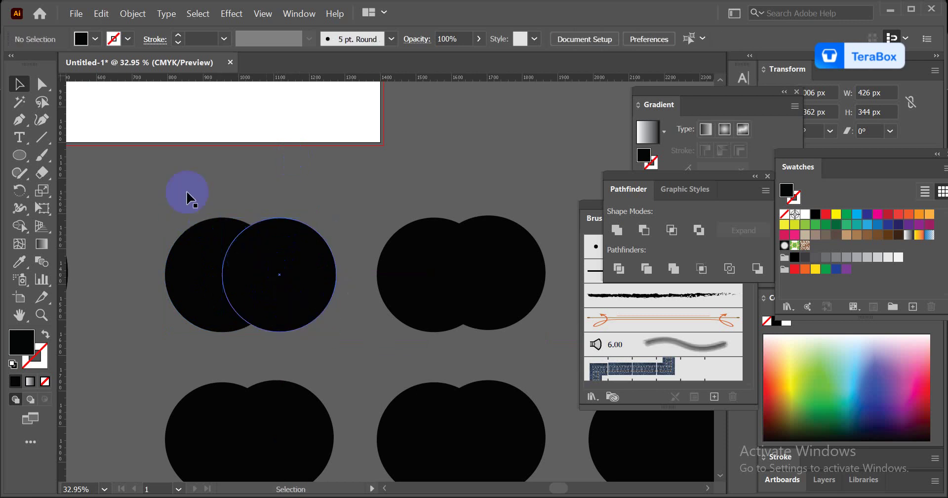
- Unite the top row's first circle pair into one shape and check its contour in Outline view before returning to Preview
{"action": "left_click_drag", "start_coordinate": [190, 196], "coordinate": [313, 297]}
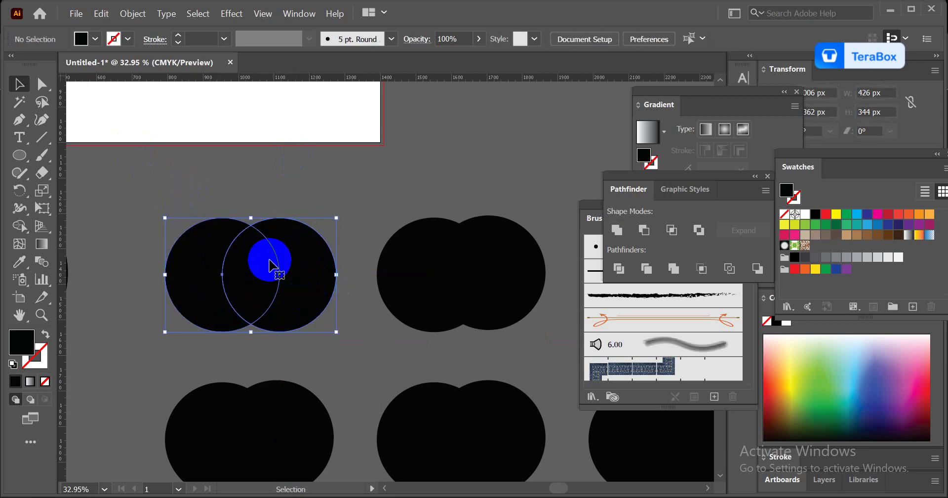
{"action": "left_click", "coordinate": [620, 232]}
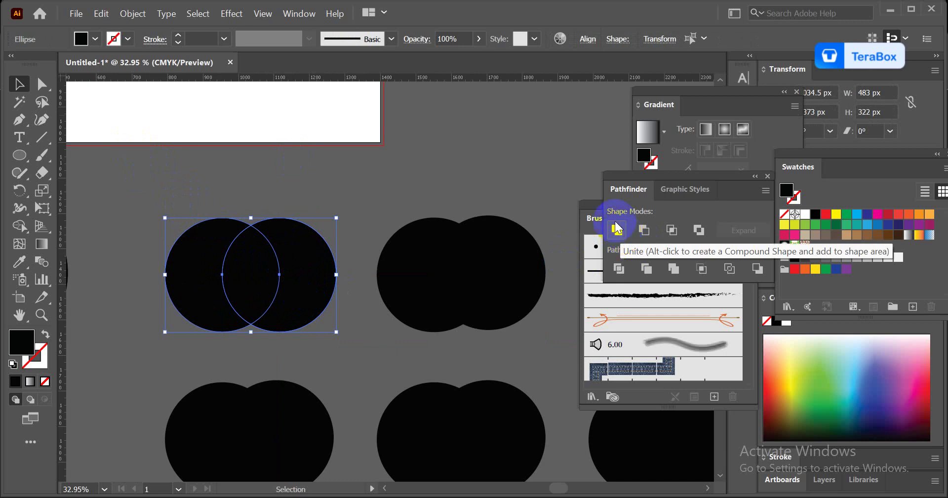
{"action": "left_click", "coordinate": [620, 233]}
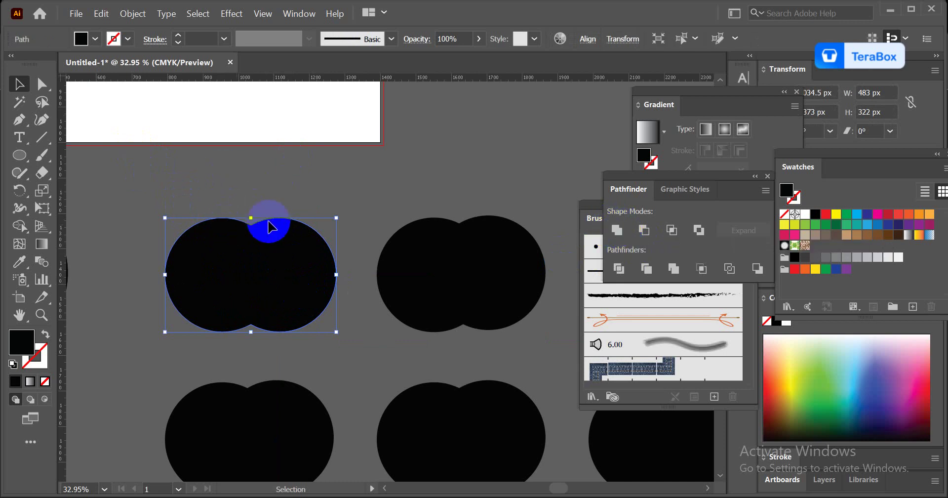
{"action": "key", "text": "ctrl+y"}
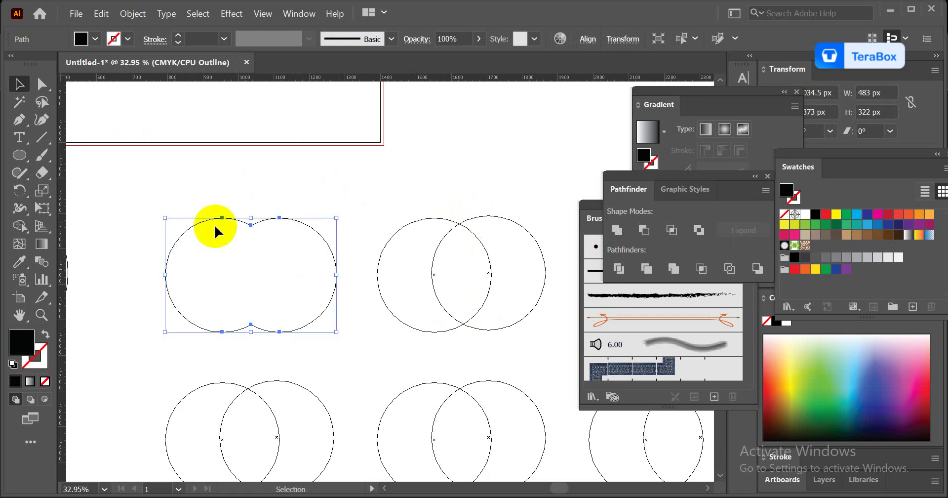
{"action": "key", "text": "ctrl+y"}
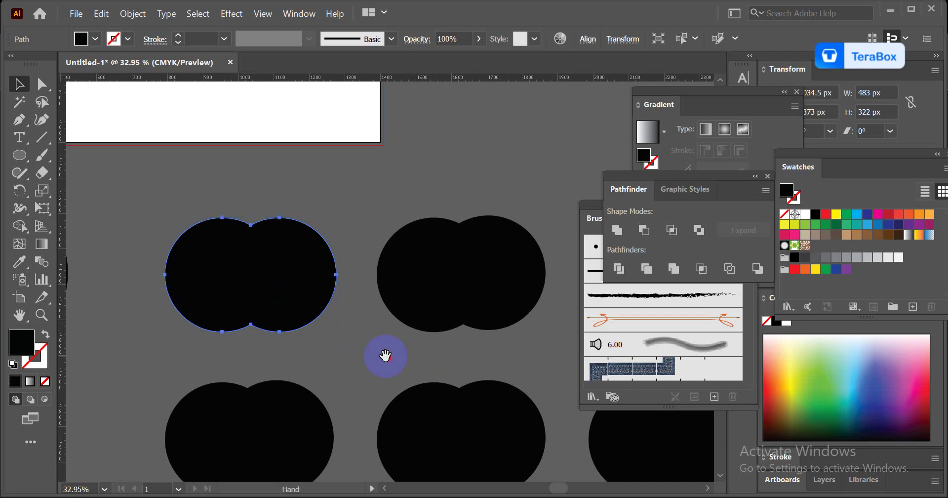
- Apply Minus Front to the second circle pair in the top row, leaving a crescent
{"action": "left_click_drag", "start_coordinate": [383, 356], "coordinate": [216, 318]}
{"action": "left_click_drag", "start_coordinate": [239, 148], "coordinate": [348, 272]}
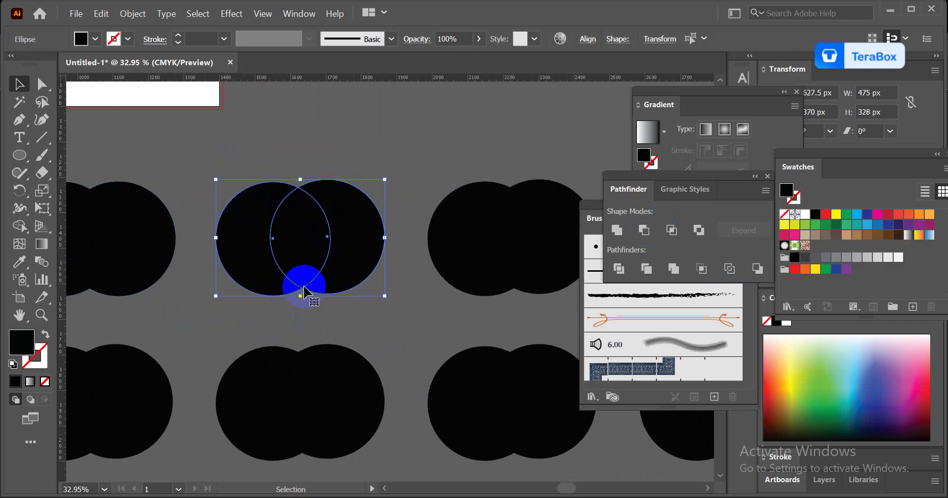
{"action": "left_click", "coordinate": [644, 231]}
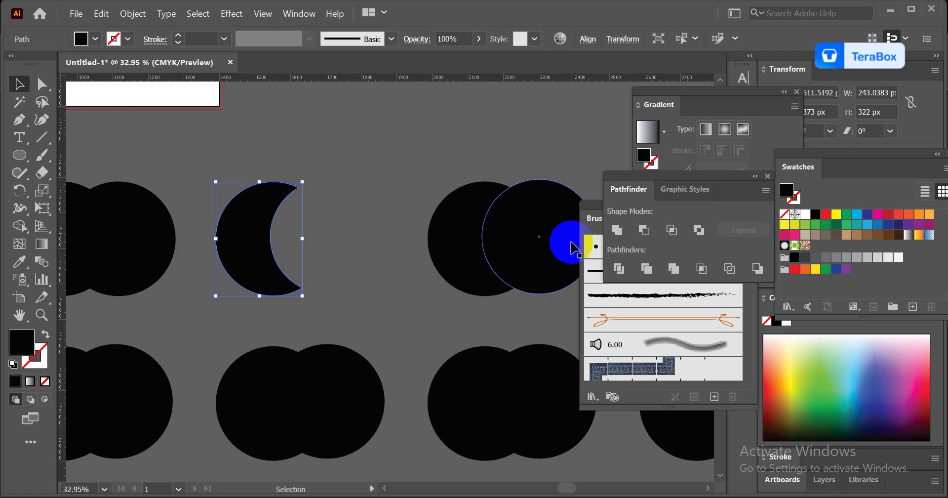
- Intersect the third circle pair in the top row and stretch the resulting lens shape upward to about 387 px tall
{"action": "left_click_drag", "start_coordinate": [459, 273], "coordinate": [373, 279]}
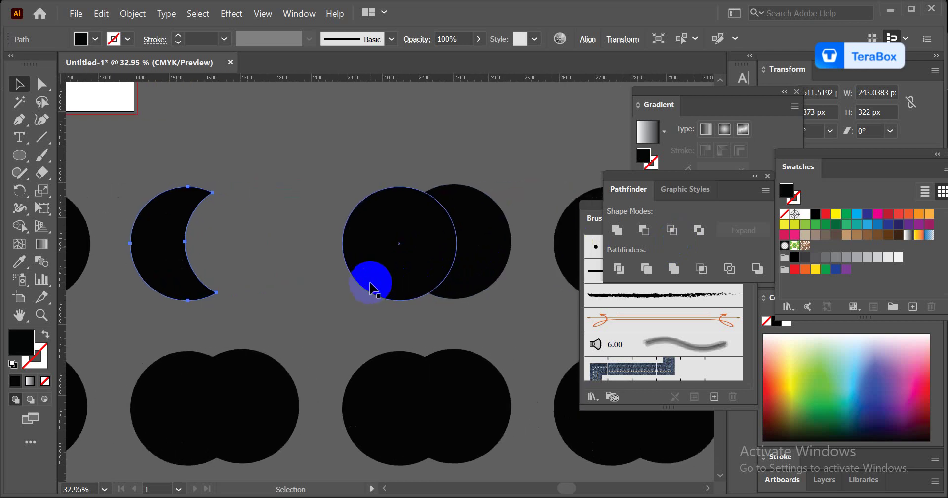
{"action": "left_click_drag", "start_coordinate": [367, 174], "coordinate": [447, 255]}
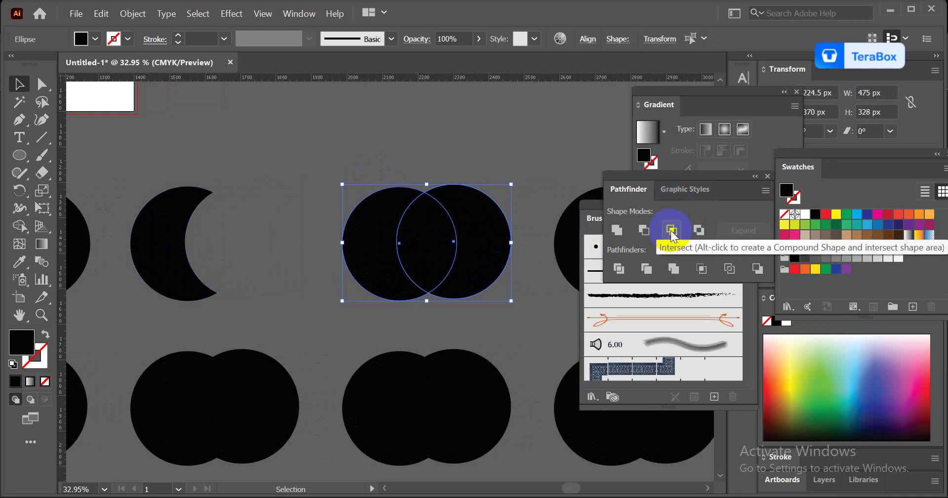
{"action": "left_click", "coordinate": [670, 231]}
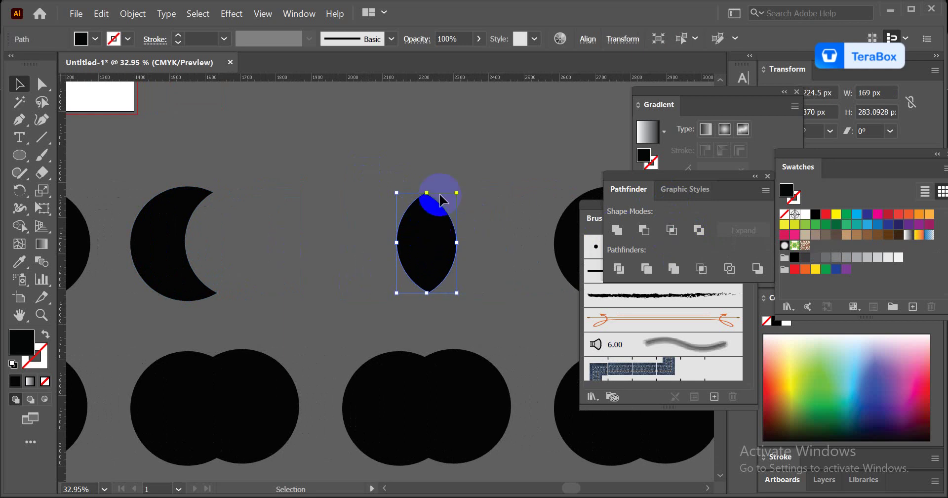
{"action": "left_click_drag", "start_coordinate": [427, 192], "coordinate": [425, 157]}
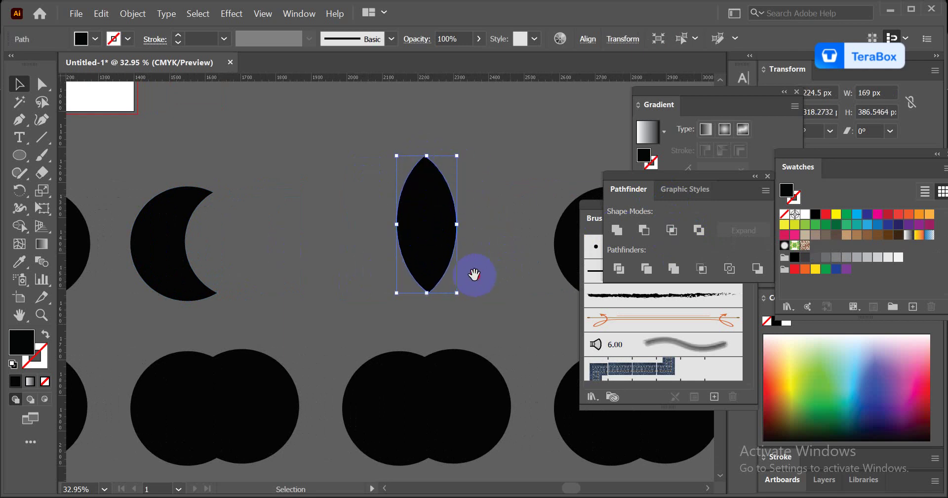
- Apply Exclude to the fourth circle pair in the top row, cutting out the overlap
{"action": "left_click_drag", "start_coordinate": [474, 275], "coordinate": [260, 255]}
{"action": "left_click_drag", "start_coordinate": [353, 151], "coordinate": [486, 228]}
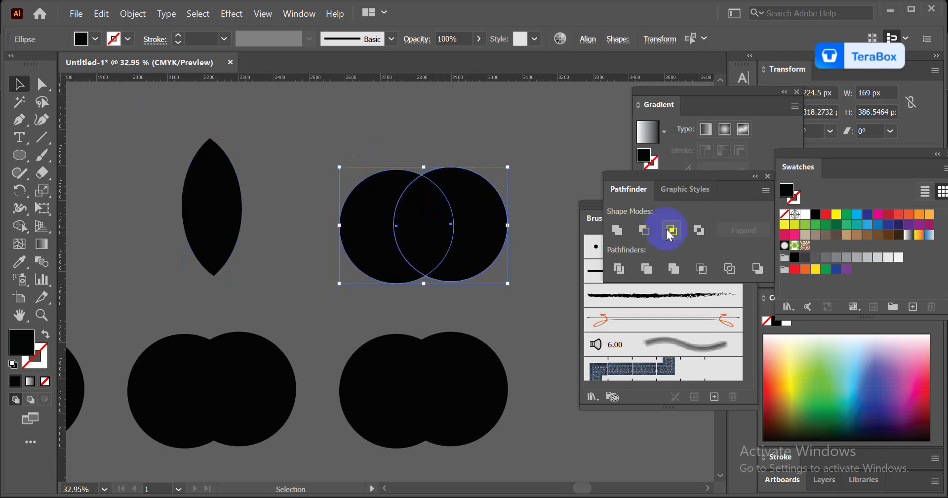
{"action": "left_click", "coordinate": [699, 231]}
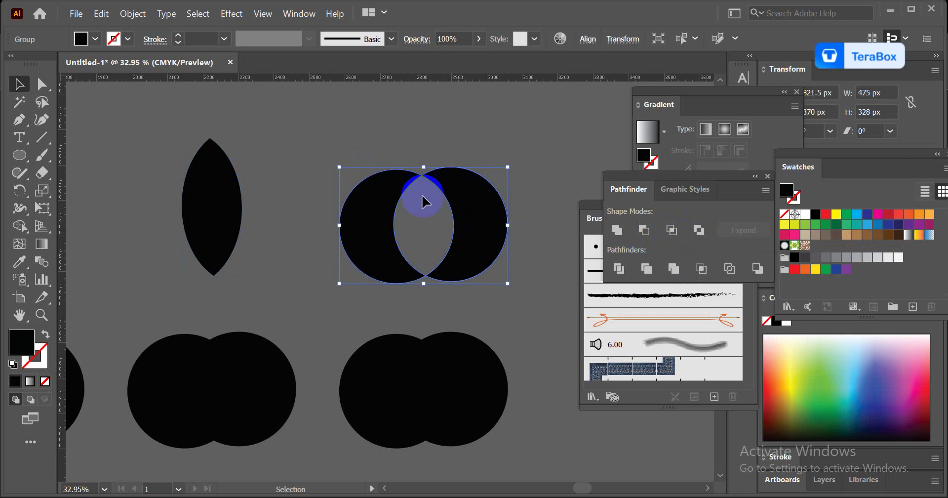
- Apply Minus Back to the fourth circle pair in the second row, leaving a right-facing crescent
{"action": "scroll", "coordinate": [431, 252], "scroll_direction": "down", "scroll_amount": 2}
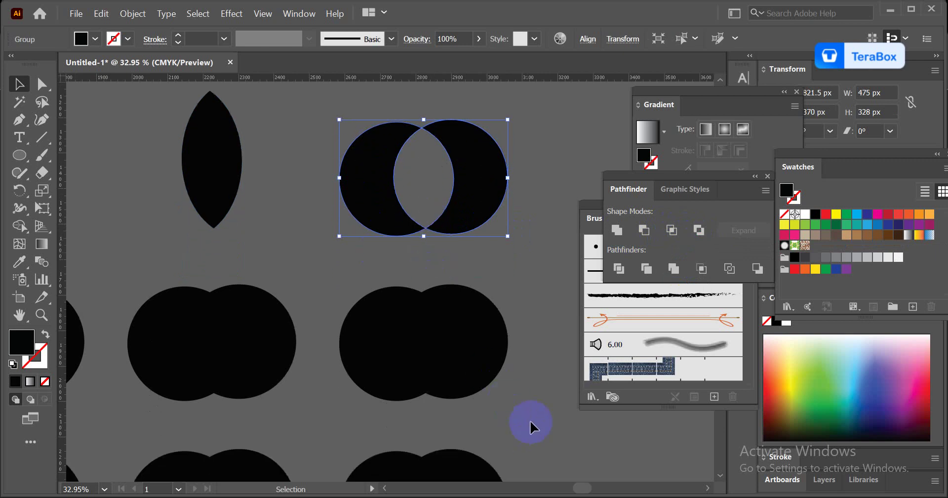
{"action": "left_click", "coordinate": [364, 314]}
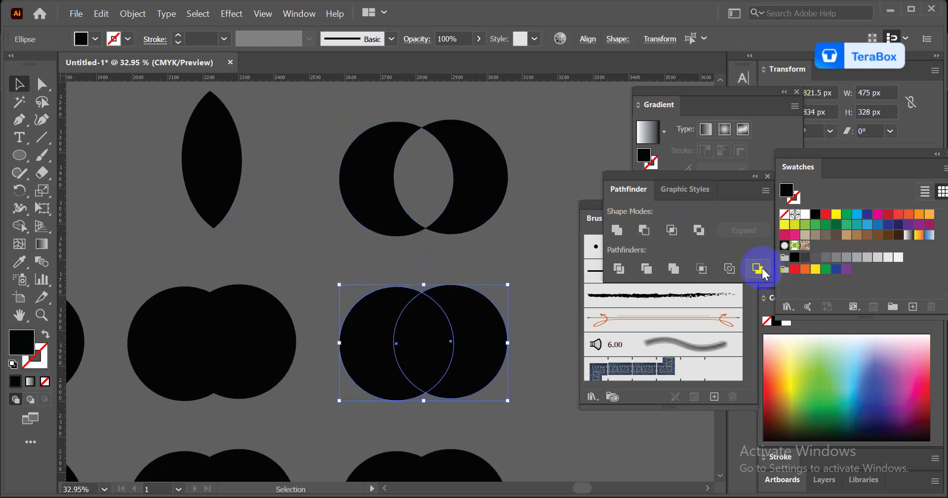
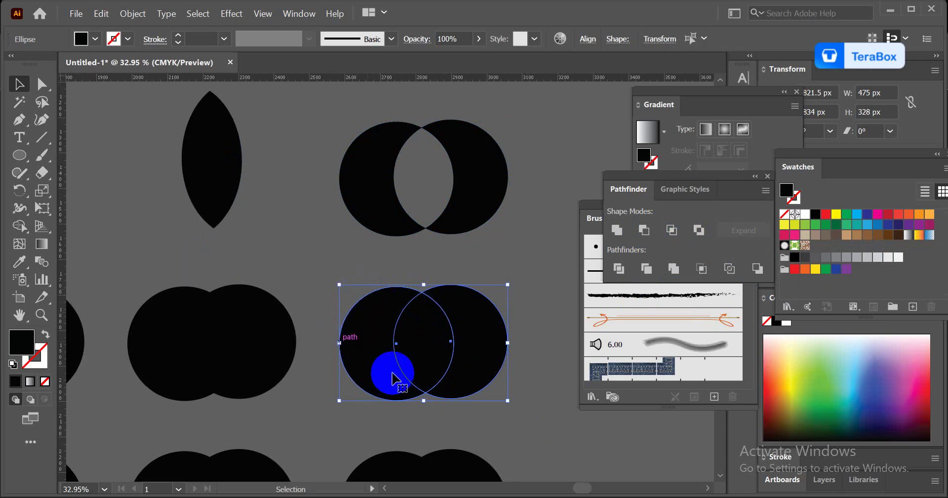
{"action": "left_click", "coordinate": [703, 268]}
{"action": "left_click", "coordinate": [487, 339]}
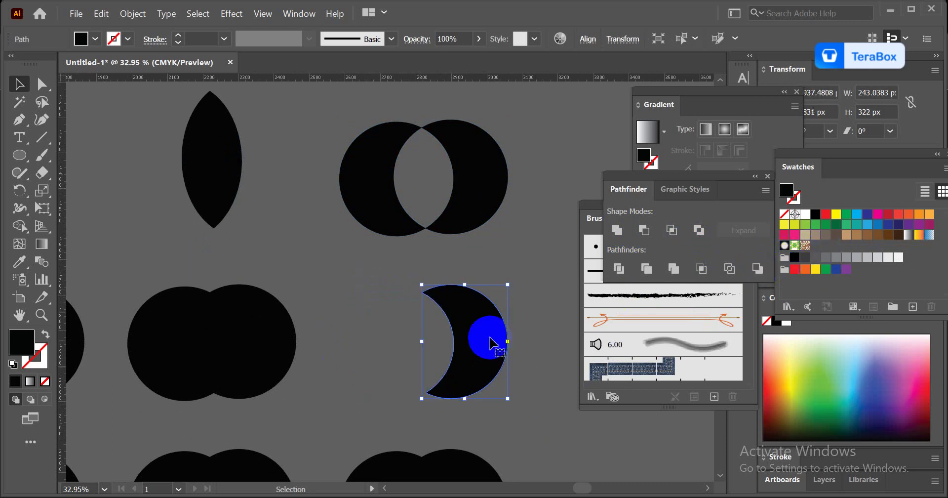
- Apply the Outline pathfinder to the third circle pair in the second row
{"action": "left_click_drag", "start_coordinate": [221, 274], "coordinate": [402, 299]}
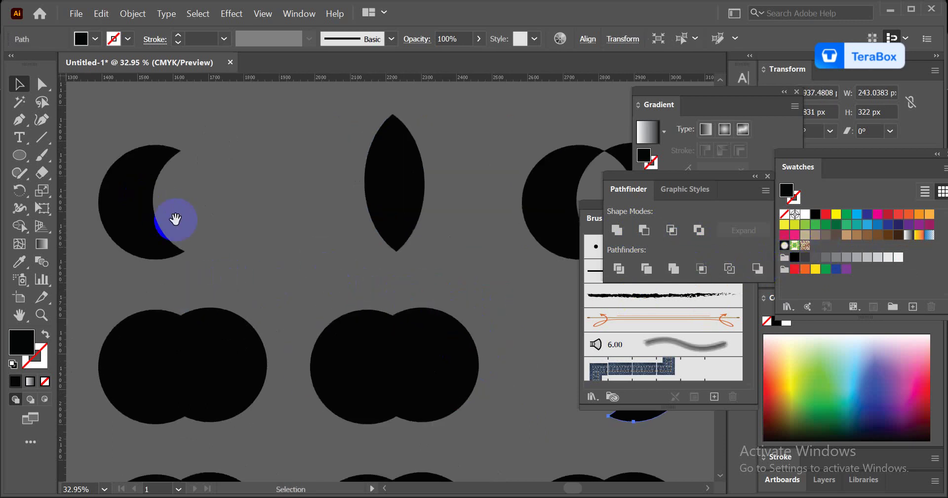
{"action": "left_click_drag", "start_coordinate": [427, 328], "coordinate": [225, 249]}
{"action": "left_click_drag", "start_coordinate": [299, 305], "coordinate": [268, 286]}
{"action": "left_click", "coordinate": [434, 254]}
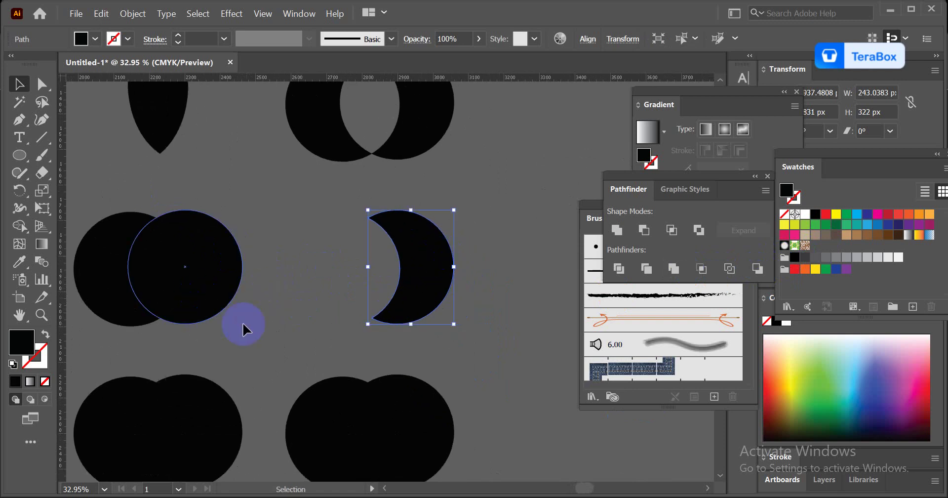
{"action": "left_click", "coordinate": [144, 247]}
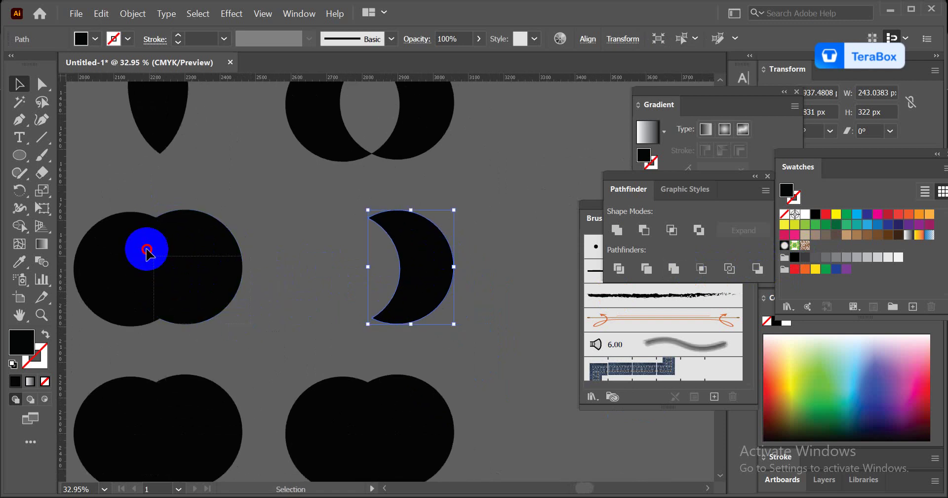
{"action": "left_click", "coordinate": [728, 269]}
- Apply Crop to the second circle pair in the second row, keeping only the filled overlap
{"action": "left_click_drag", "start_coordinate": [306, 334], "coordinate": [412, 338]}
{"action": "left_click_drag", "start_coordinate": [201, 338], "coordinate": [405, 343]}
{"action": "left_click", "coordinate": [212, 264]}
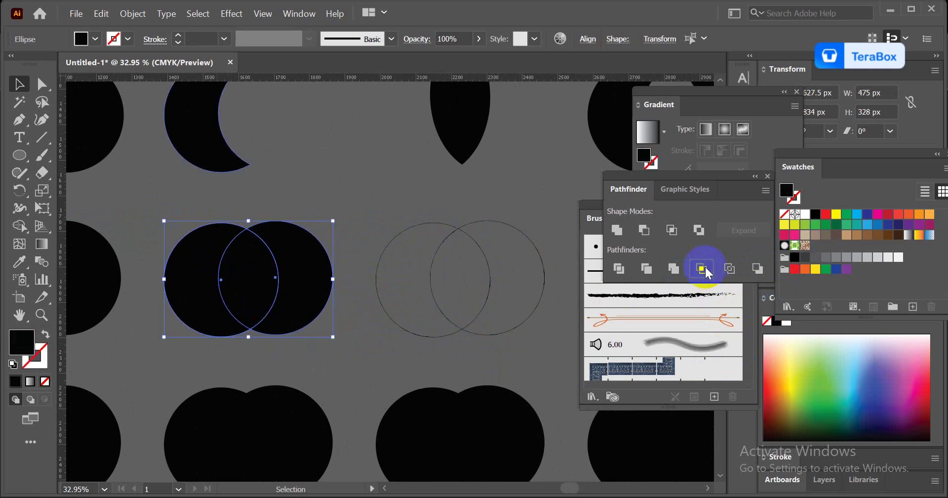
{"action": "left_click", "coordinate": [702, 268]}
{"action": "left_click", "coordinate": [427, 213]}
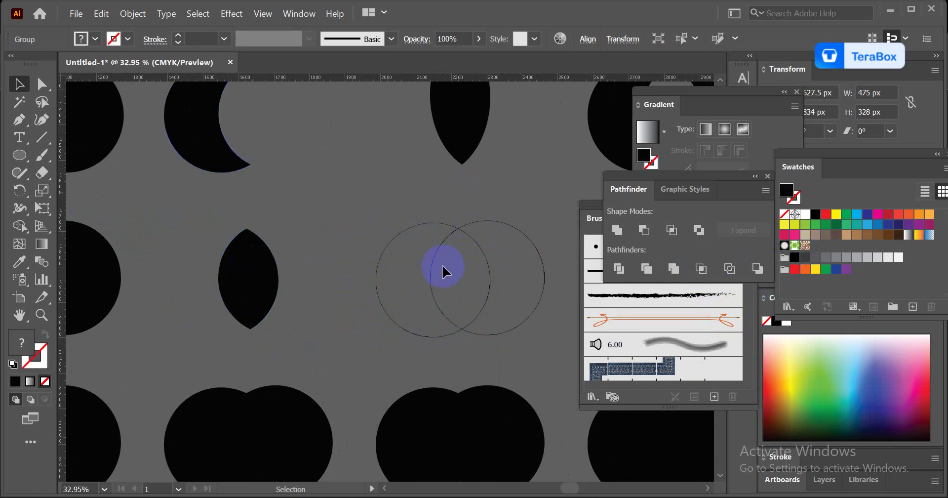
- Apply Merge to the first circle pair in the second row, joining both circles into one shape
{"action": "left_click_drag", "start_coordinate": [239, 251], "coordinate": [417, 273]}
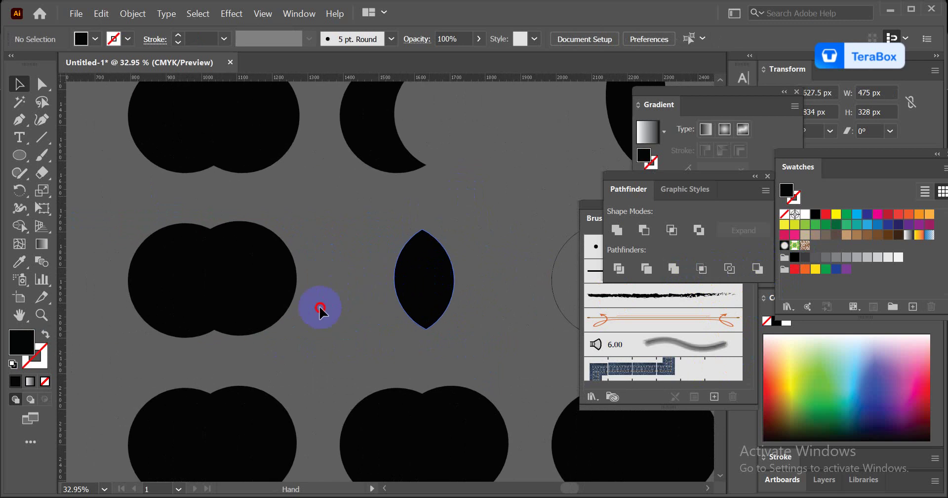
{"action": "left_click", "coordinate": [186, 233]}
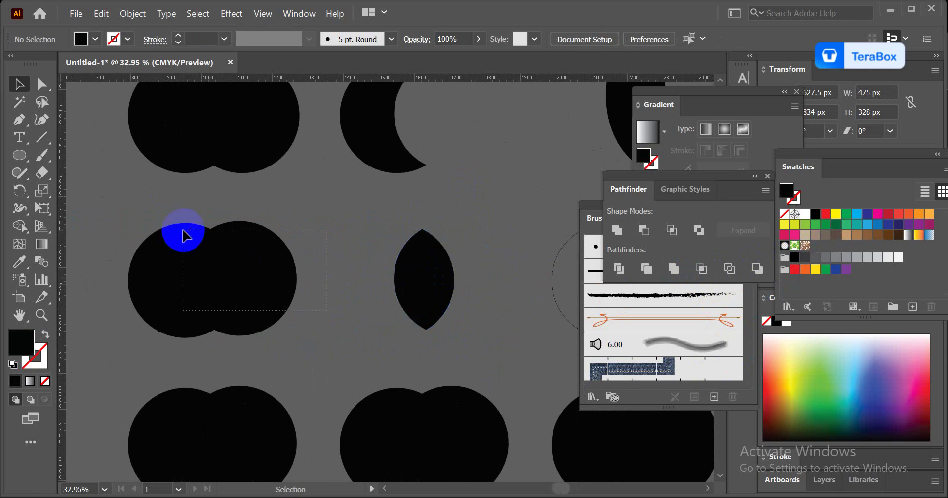
{"action": "left_click", "coordinate": [673, 269]}
- Apply the Trim pathfinder to the fourth circle pair in the third row
{"action": "scroll", "coordinate": [465, 314], "scroll_direction": "down", "scroll_amount": 2}
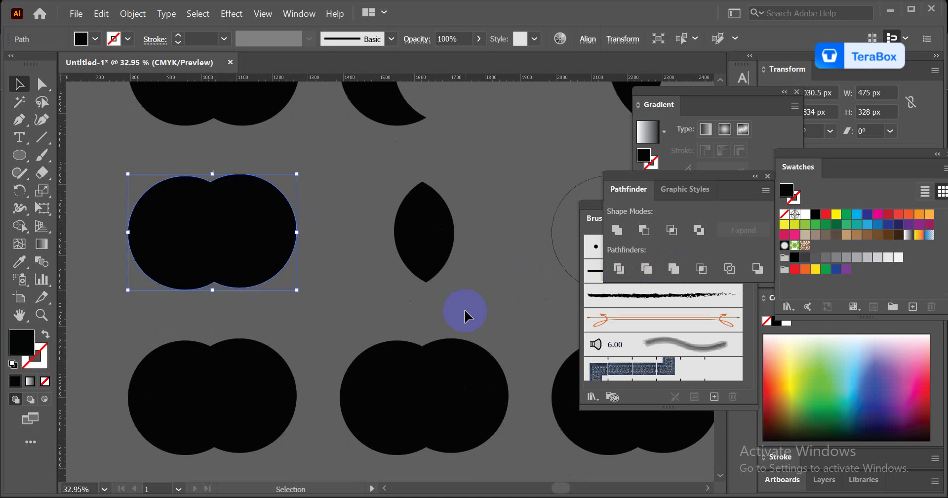
{"action": "left_click_drag", "start_coordinate": [497, 355], "coordinate": [299, 334]}
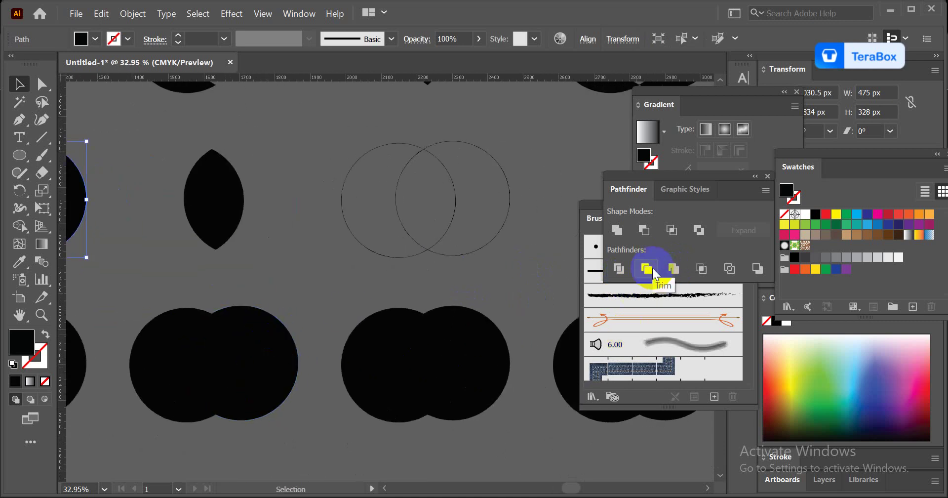
{"action": "left_click_drag", "start_coordinate": [496, 426], "coordinate": [351, 402]}
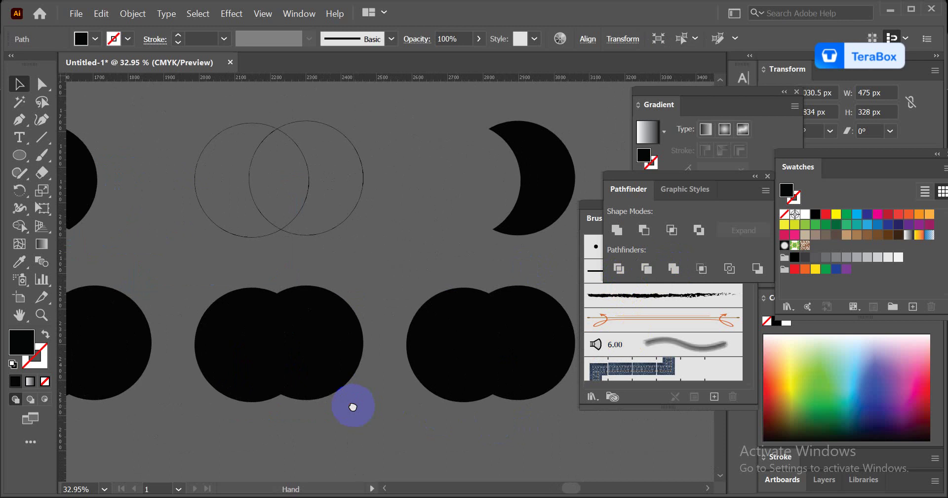
{"action": "left_click", "coordinate": [439, 336]}
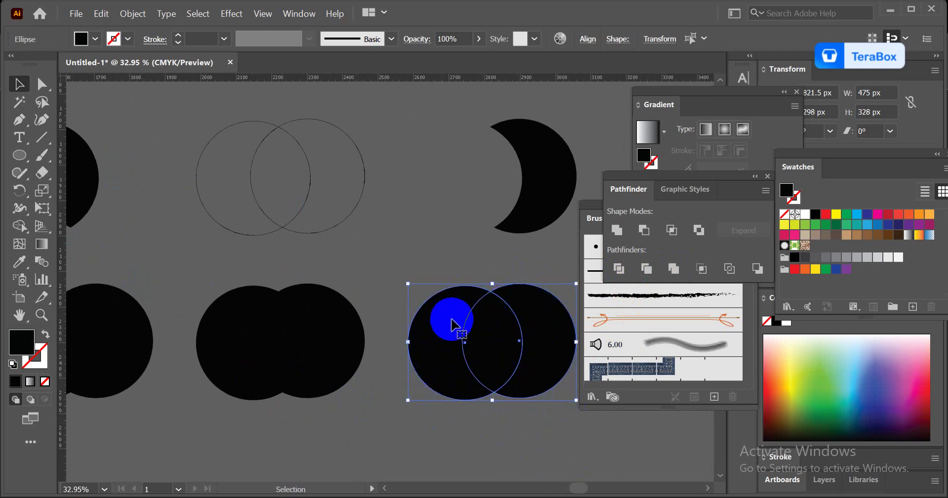
{"action": "left_click", "coordinate": [647, 269]}
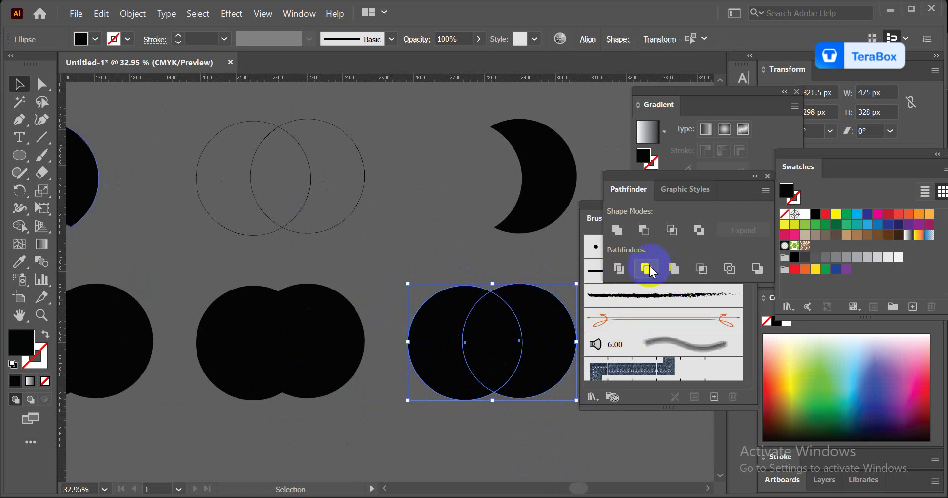
- Ungroup the trimmed pair and pull the full circle and the crescent apart
{"action": "right_click", "coordinate": [484, 313]}
{"action": "left_click", "coordinate": [519, 188]}
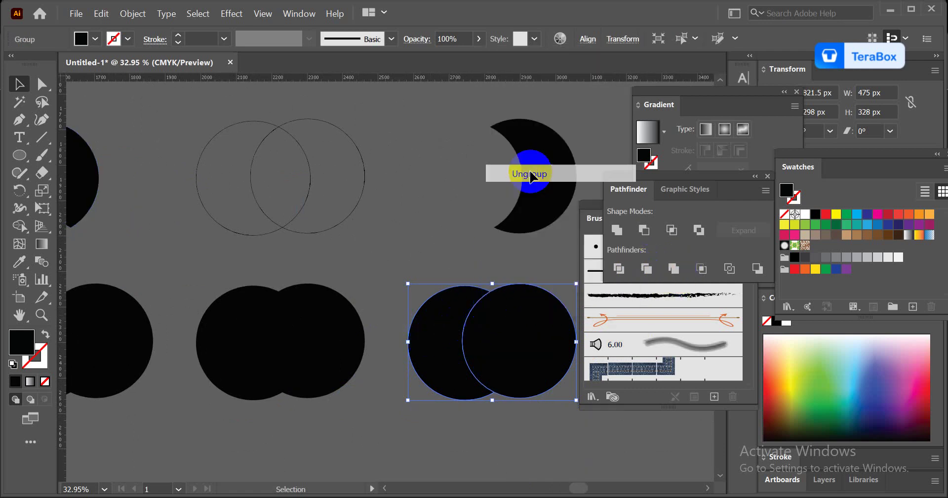
{"action": "left_click", "coordinate": [440, 183]}
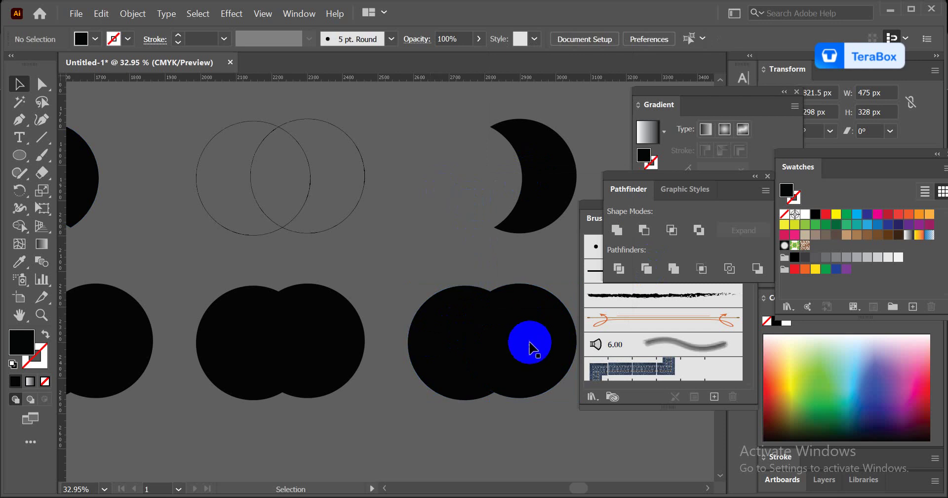
{"action": "left_click_drag", "start_coordinate": [527, 341], "coordinate": [550, 424]}
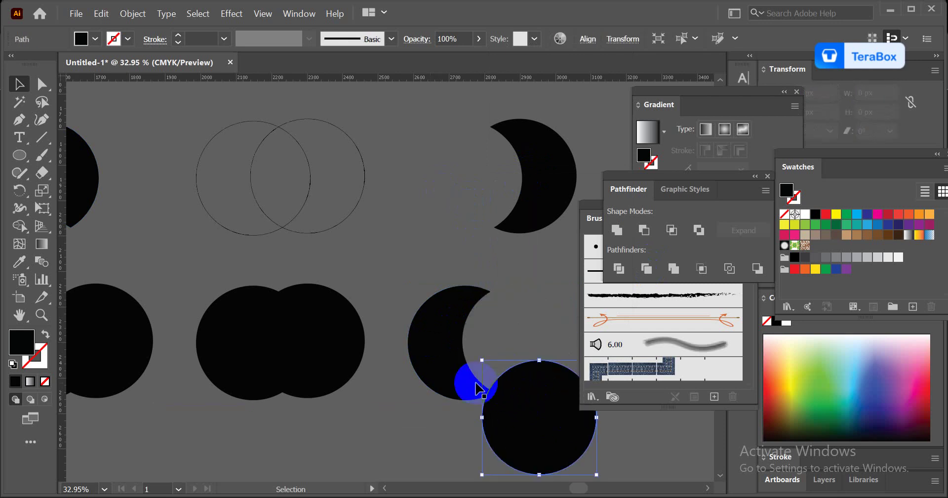
{"action": "left_click_drag", "start_coordinate": [467, 380], "coordinate": [443, 317]}
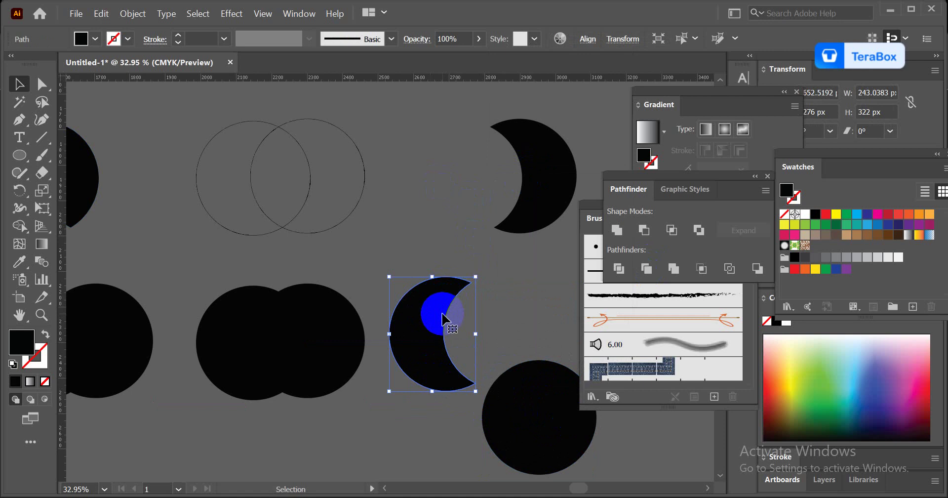
- Apply the Divide pathfinder to the third circle pair in the third row
{"action": "left_click_drag", "start_coordinate": [233, 276], "coordinate": [326, 380]}
{"action": "left_click", "coordinate": [420, 422]}
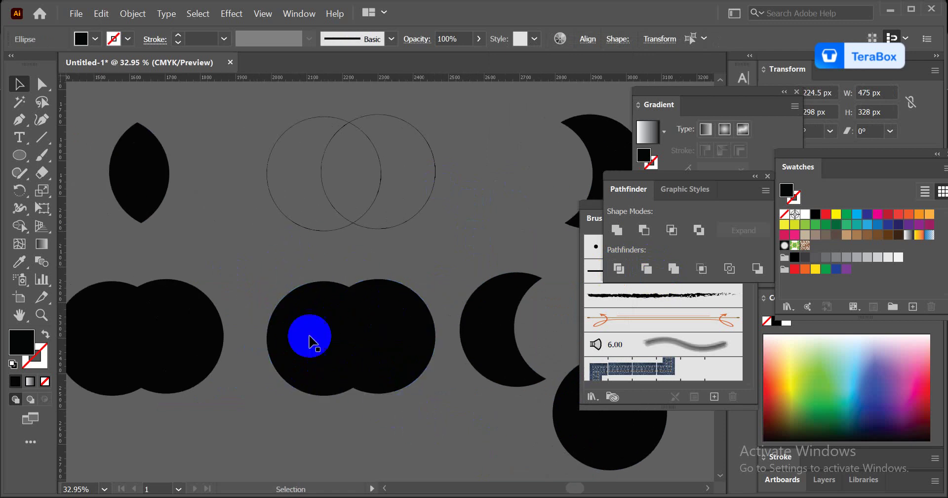
{"action": "left_click_drag", "start_coordinate": [289, 267], "coordinate": [403, 351]}
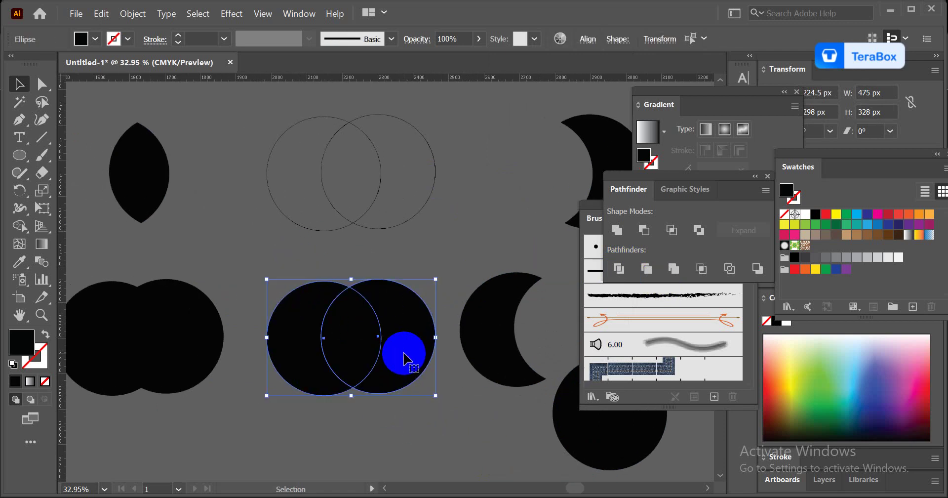
{"action": "left_click", "coordinate": [619, 271]}
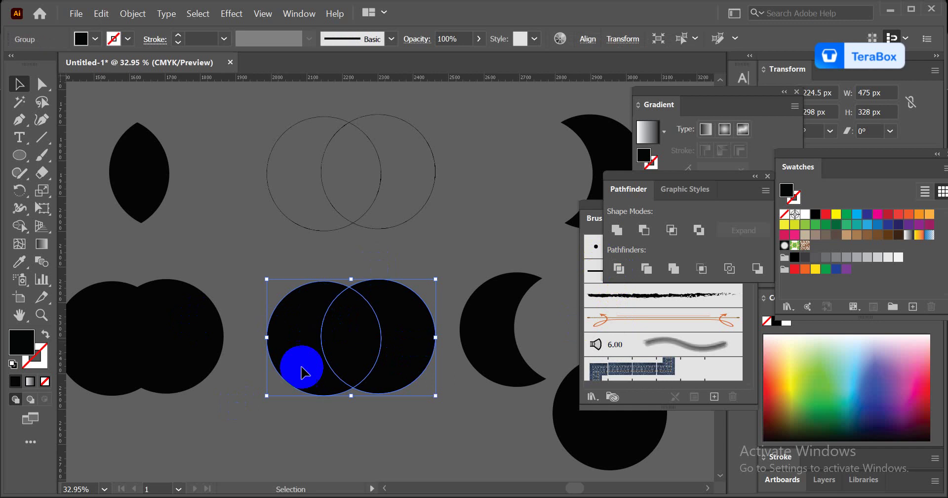
- Ungroup the divided circle pair and pull both crescents away from the central overlap
{"action": "left_click", "coordinate": [386, 402]}
{"action": "mouse_move", "coordinate": [344, 333]}
{"action": "left_mouse_down"}
{"action": "mouse_move", "coordinate": [363, 421]}
{"action": "mouse_move", "coordinate": [344, 344]}
{"action": "left_mouse_up"}
{"action": "right_click", "coordinate": [342, 341]}
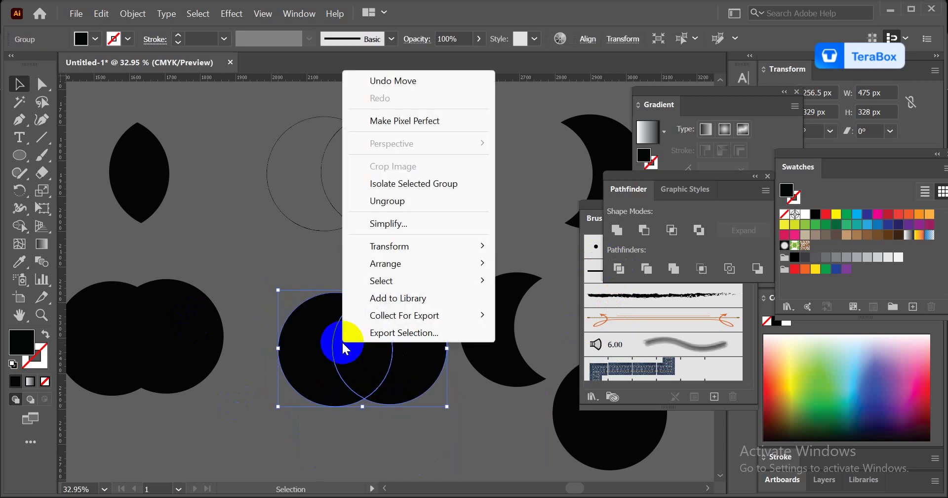
{"action": "left_click", "coordinate": [387, 203]}
{"action": "left_click", "coordinate": [492, 235]}
{"action": "left_click_drag", "start_coordinate": [412, 366], "coordinate": [438, 398]}
{"action": "left_click_drag", "start_coordinate": [305, 356], "coordinate": [272, 361]}
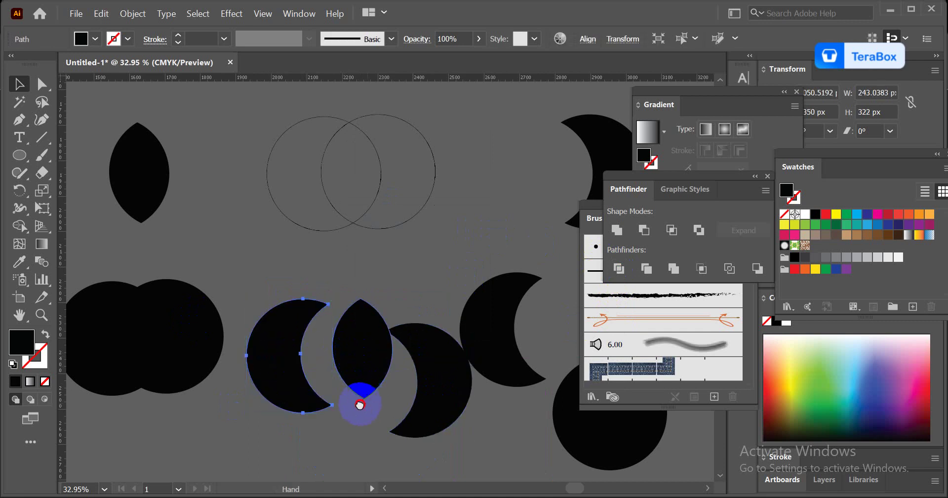
- Stack the three crescents, the lens piece and the loose circle into one overlapping cluster below the grid and apply Divide to it
{"action": "left_click_drag", "start_coordinate": [360, 405], "coordinate": [251, 336]}
{"action": "mouse_move", "coordinate": [432, 397]}
{"action": "left_mouse_down"}
{"action": "mouse_move", "coordinate": [453, 324]}
{"action": "mouse_move", "coordinate": [427, 301]}
{"action": "left_mouse_up"}
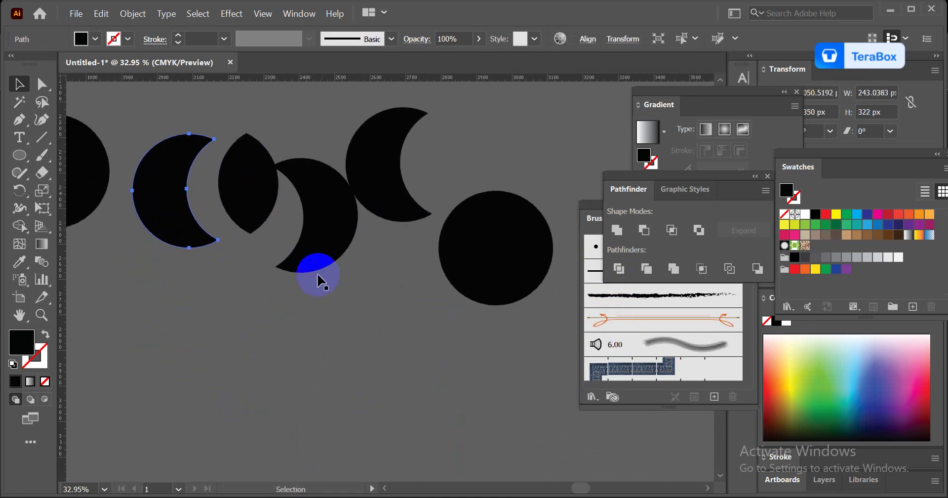
{"action": "left_click_drag", "start_coordinate": [318, 281], "coordinate": [316, 380]}
{"action": "left_click_drag", "start_coordinate": [383, 202], "coordinate": [346, 332]}
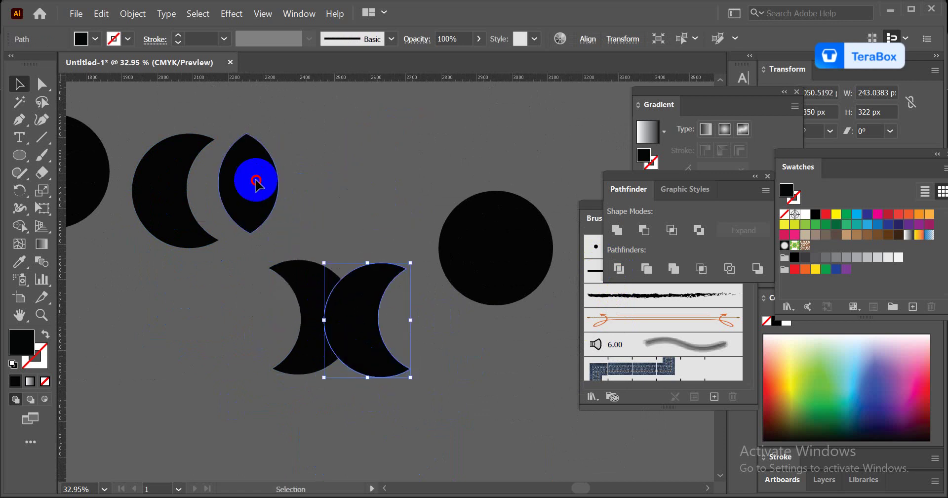
{"action": "left_click_drag", "start_coordinate": [256, 183], "coordinate": [348, 297]}
{"action": "left_click_drag", "start_coordinate": [169, 197], "coordinate": [338, 300]}
{"action": "left_click_drag", "start_coordinate": [538, 256], "coordinate": [363, 258]}
{"action": "left_click_drag", "start_coordinate": [267, 197], "coordinate": [391, 346]}
{"action": "left_click", "coordinate": [619, 268]}
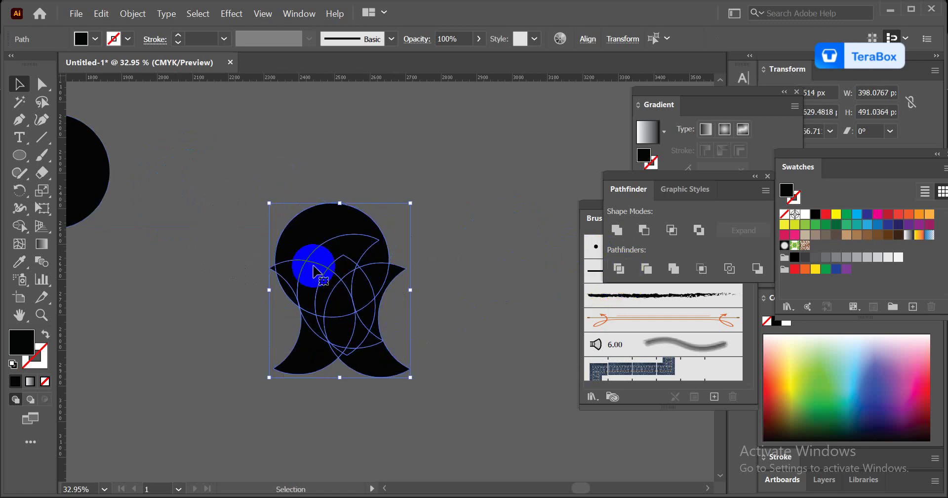
- Ungroup the divided cluster and pull the upper arc and a neighbouring piece outward
{"action": "right_click", "coordinate": [330, 258]}
{"action": "left_click", "coordinate": [395, 355]}
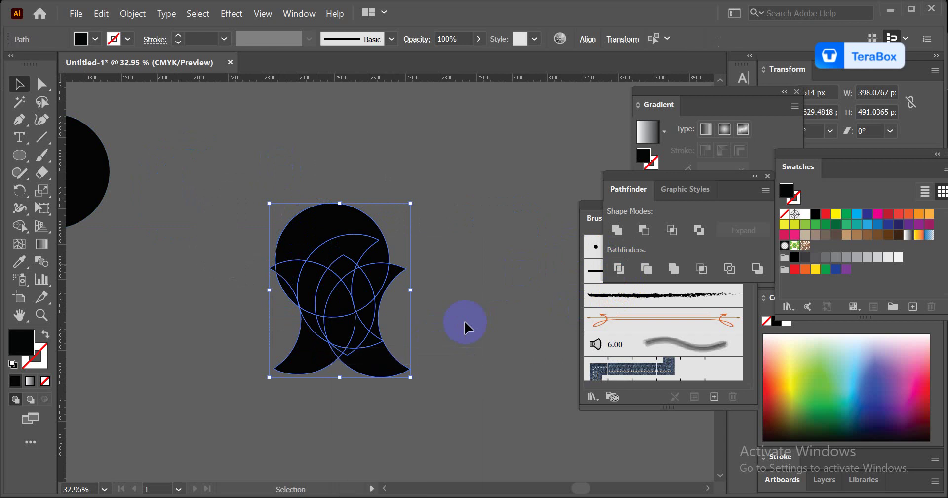
{"action": "left_click_drag", "start_coordinate": [344, 221], "coordinate": [357, 171]}
{"action": "left_click_drag", "start_coordinate": [346, 250], "coordinate": [453, 232]}
- Select the remaining lower pieces of the cluster and combine them with Unite
{"action": "mouse_move", "coordinate": [312, 290]}
{"action": "left_mouse_down"}
{"action": "mouse_move", "coordinate": [301, 276]}
{"action": "mouse_move", "coordinate": [256, 268]}
{"action": "mouse_move", "coordinate": [411, 347]}
{"action": "left_mouse_up"}
{"action": "left_click", "coordinate": [615, 232]}
{"action": "left_click", "coordinate": [616, 230]}
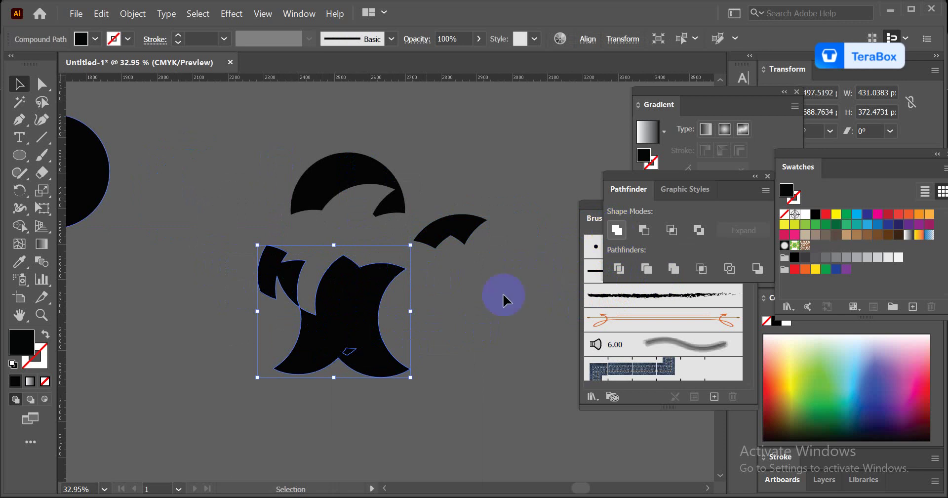
{"action": "left_click", "coordinate": [615, 230]}
{"action": "left_click", "coordinate": [450, 387]}
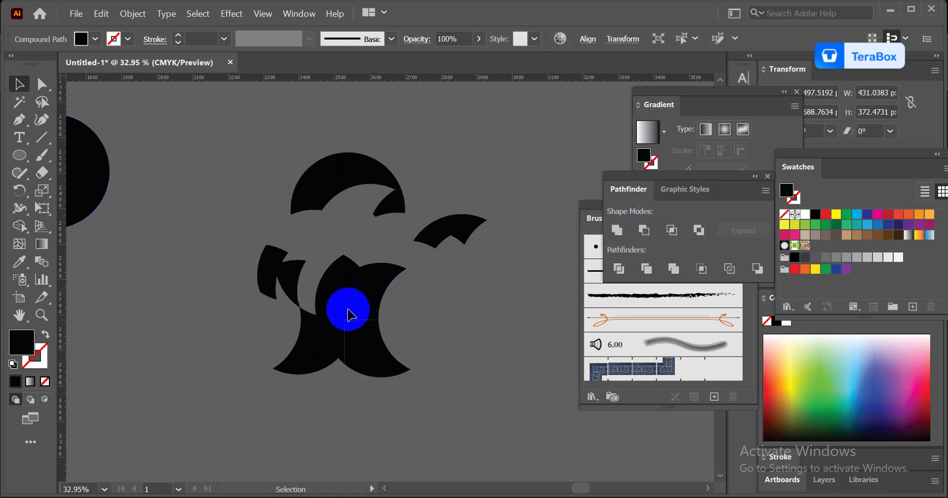
{"action": "key", "text": "ctrl+z"}
{"action": "left_click", "coordinate": [616, 230]}
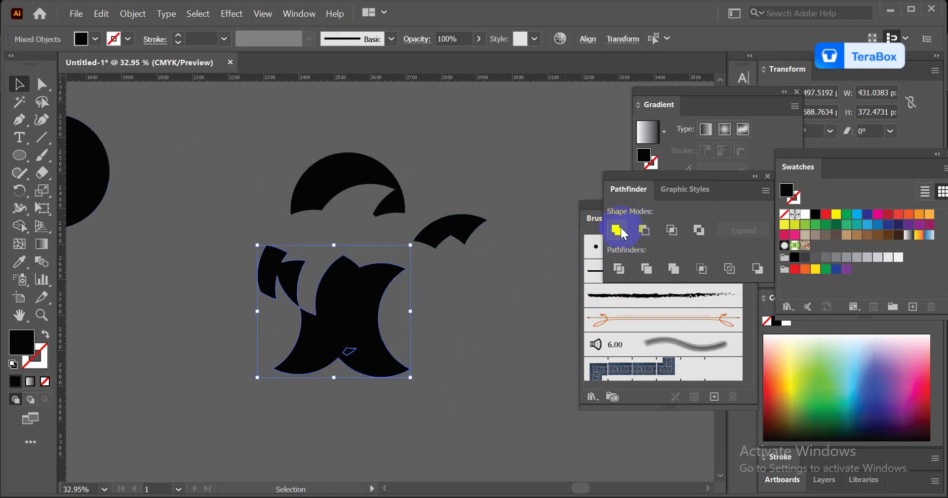
{"action": "left_click", "coordinate": [395, 306]}
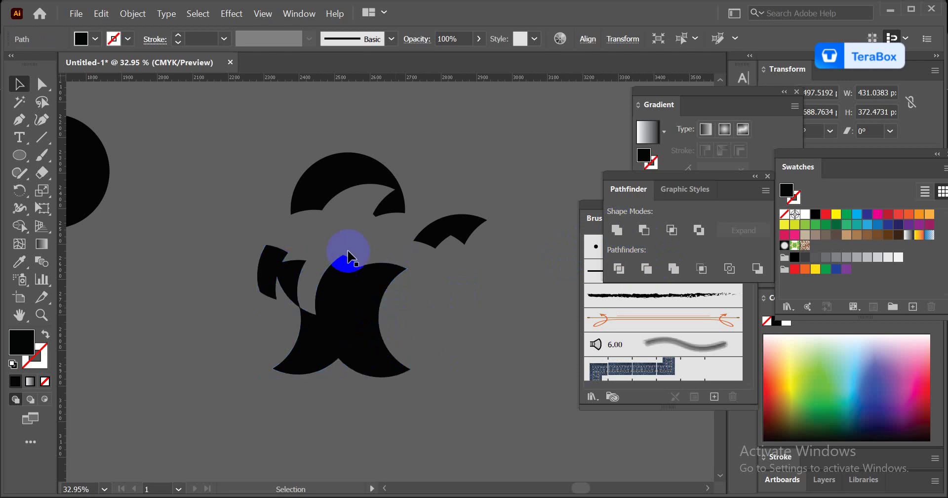
- Try to merge the second circle pair in the third row with the Shape Builder tool
{"action": "key", "text": "space"}
{"action": "left_click_drag", "start_coordinate": [280, 297], "coordinate": [481, 338]}
{"action": "left_click_drag", "start_coordinate": [80, 233], "coordinate": [348, 332]}
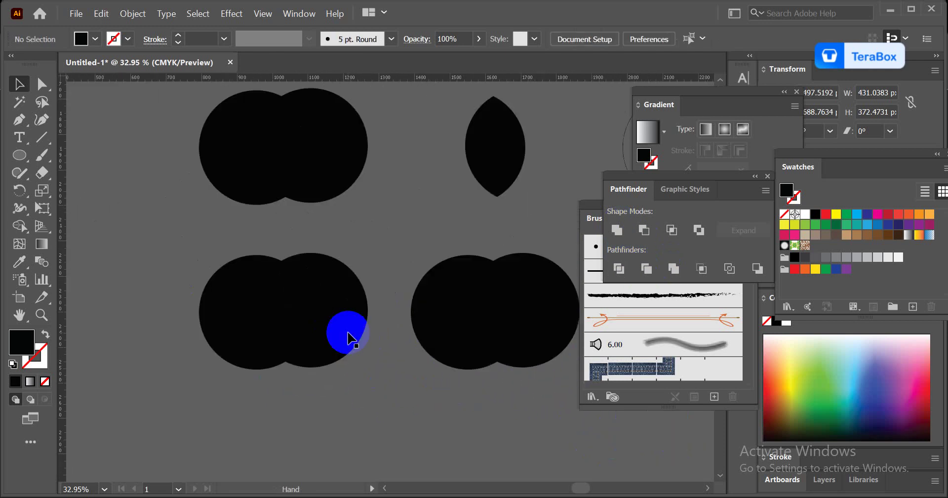
{"action": "scroll", "coordinate": [349, 339], "scroll_direction": "down", "scroll_amount": 2}
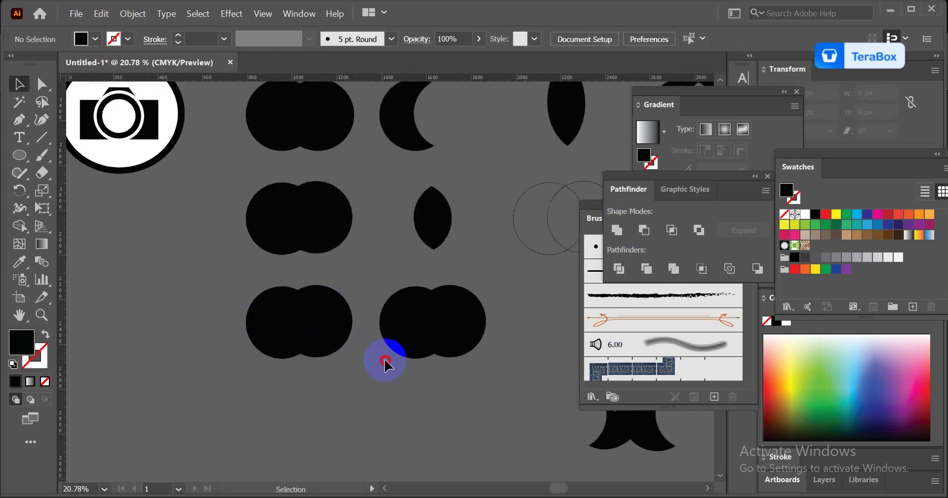
{"action": "scroll", "coordinate": [385, 363], "scroll_direction": "up", "scroll_amount": 3}
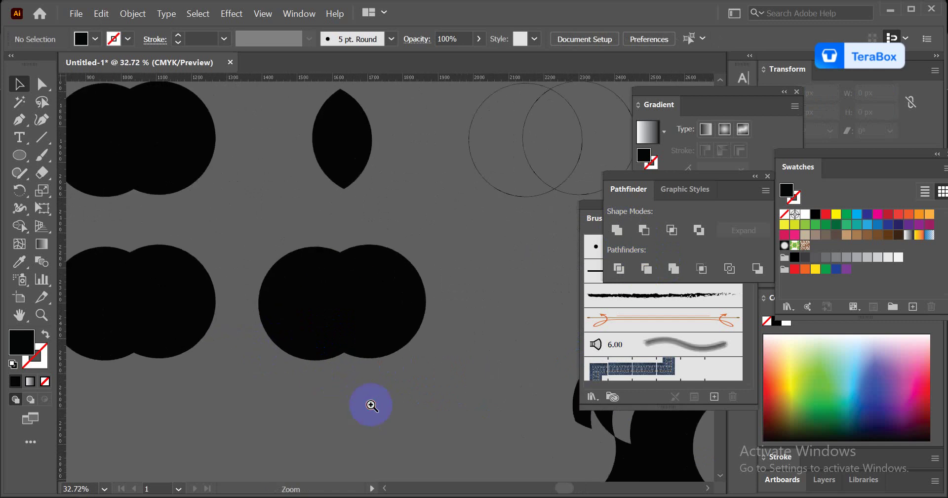
{"action": "scroll", "coordinate": [370, 398], "scroll_direction": "down", "scroll_amount": 1}
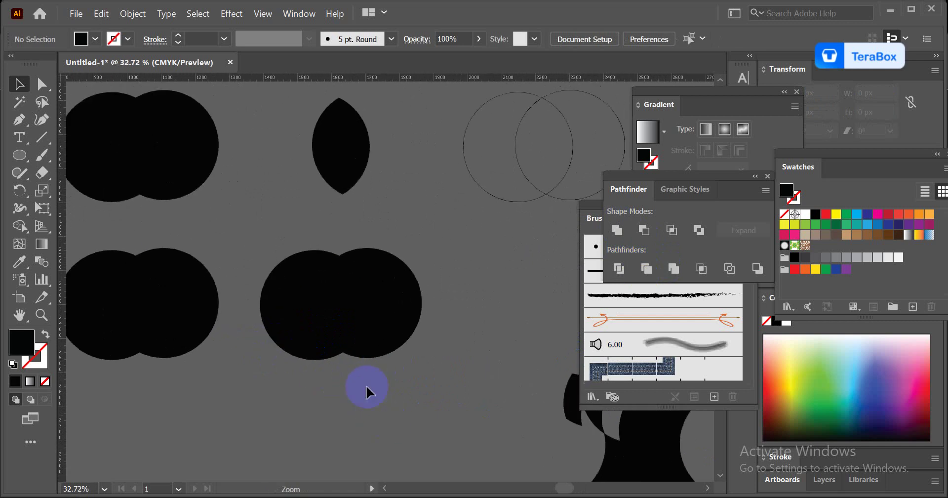
{"action": "left_click", "coordinate": [23, 226]}
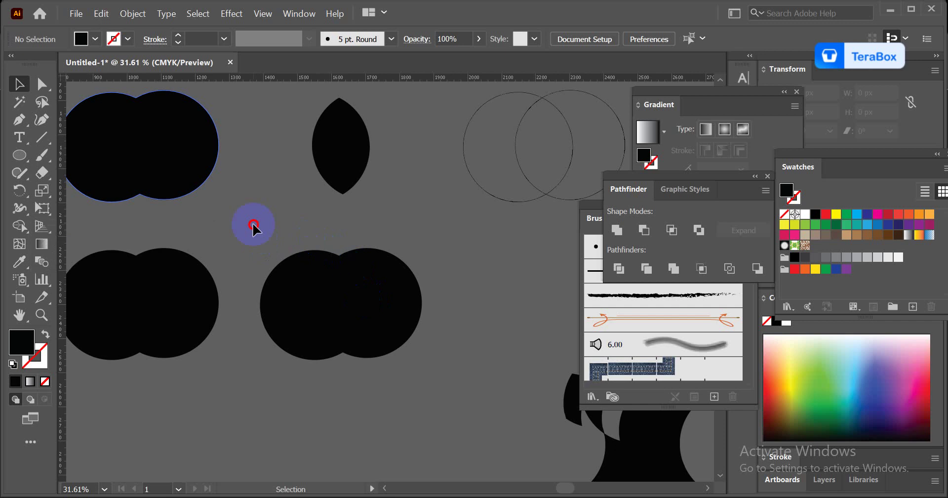
{"action": "left_click_drag", "start_coordinate": [252, 224], "coordinate": [421, 355]}
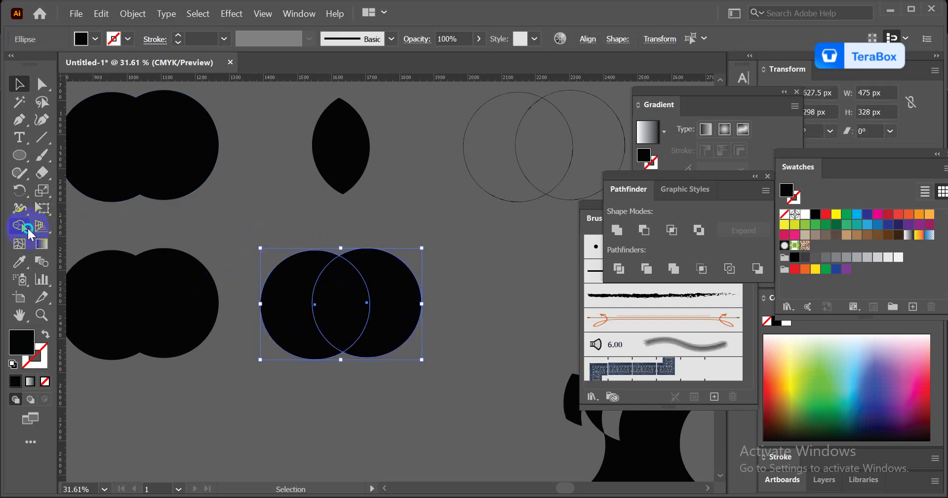
{"action": "left_click_drag", "start_coordinate": [27, 227], "coordinate": [84, 232]}
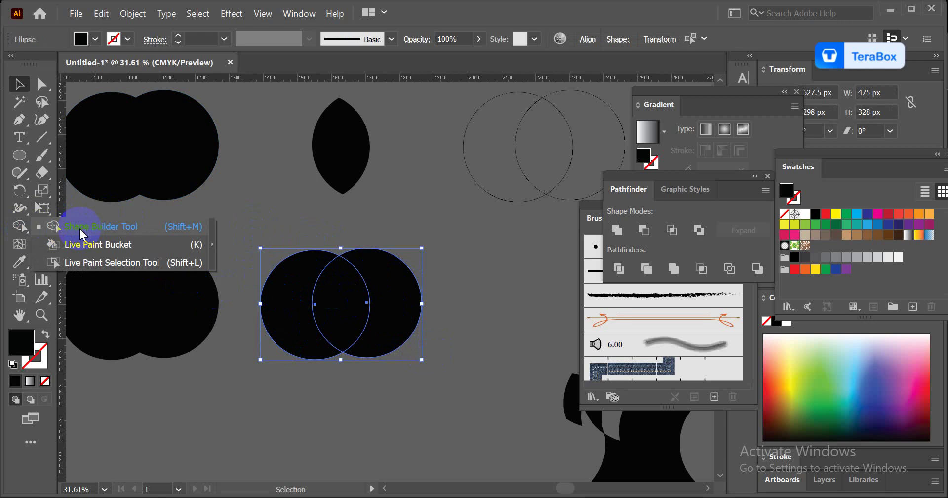
{"action": "left_click_drag", "start_coordinate": [79, 226], "coordinate": [79, 225]}
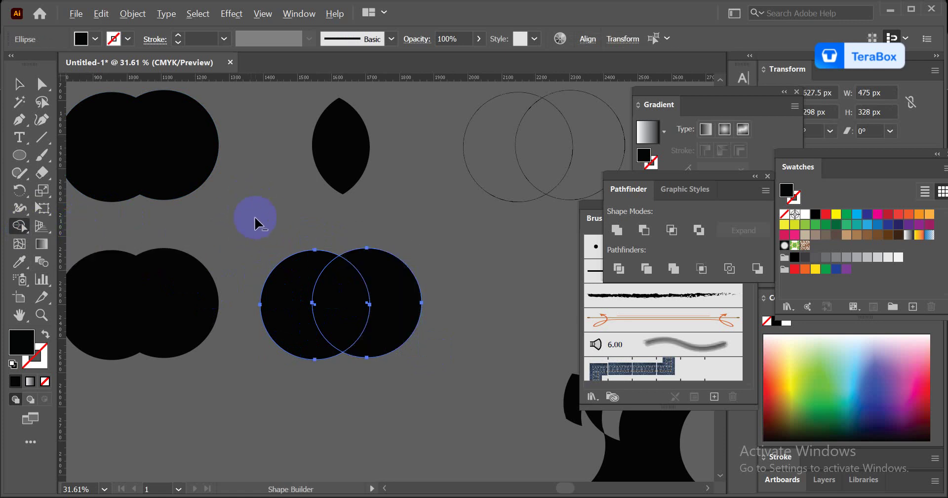
{"action": "mouse_move", "coordinate": [328, 269]}
{"action": "left_mouse_down"}
{"action": "mouse_move", "coordinate": [374, 303]}
{"action": "mouse_move", "coordinate": [360, 274]}
{"action": "left_mouse_up"}
- Move the cropped lens from the second row onto the circle pair below it and select all three shapes
{"action": "left_click", "coordinate": [16, 85]}
{"action": "left_click_drag", "start_coordinate": [327, 153], "coordinate": [331, 246]}
{"action": "left_click", "coordinate": [27, 85]}
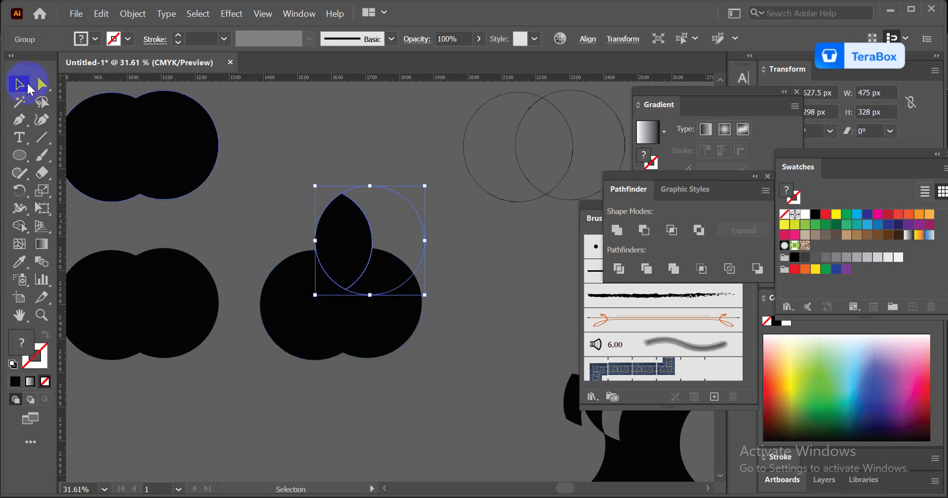
{"action": "left_click", "coordinate": [382, 305], "text": "shift"}
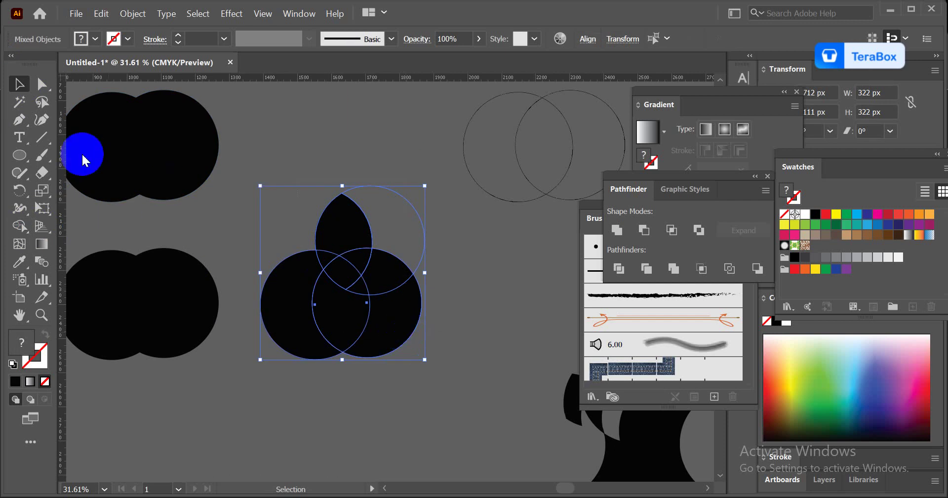
- Merge the overlapping regions between the lens and the two circles with the Shape Builder tool
{"action": "left_click_drag", "start_coordinate": [17, 227], "coordinate": [67, 228]}
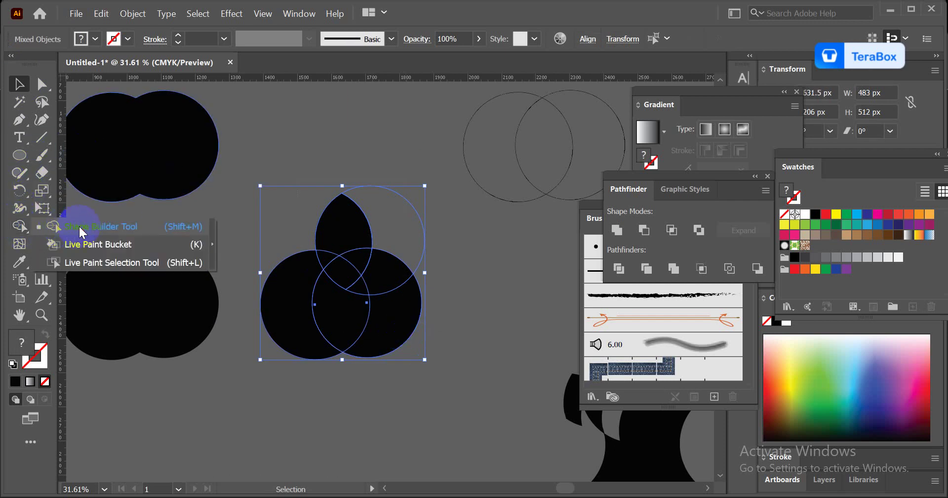
{"action": "left_click", "coordinate": [81, 231]}
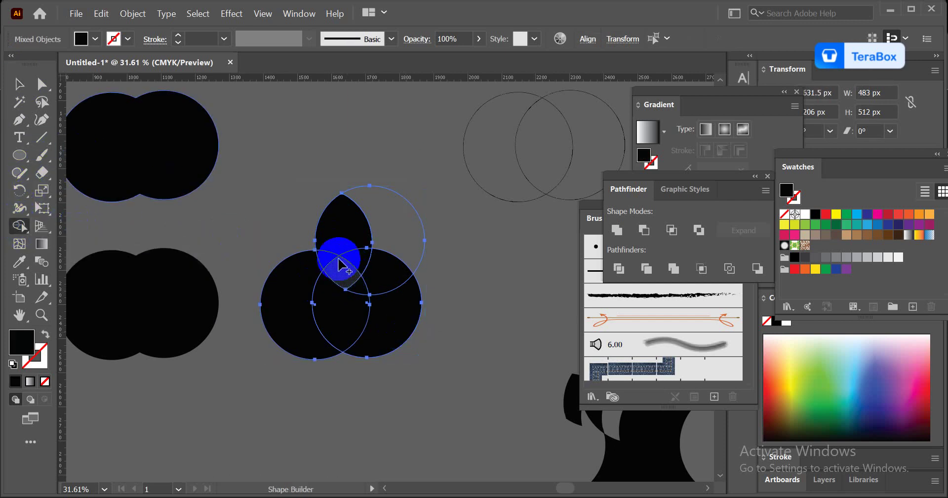
{"action": "mouse_move", "coordinate": [328, 269]}
{"action": "left_mouse_down"}
{"action": "mouse_move", "coordinate": [337, 270]}
{"action": "mouse_move", "coordinate": [339, 242]}
{"action": "mouse_move", "coordinate": [350, 262]}
{"action": "left_mouse_up"}
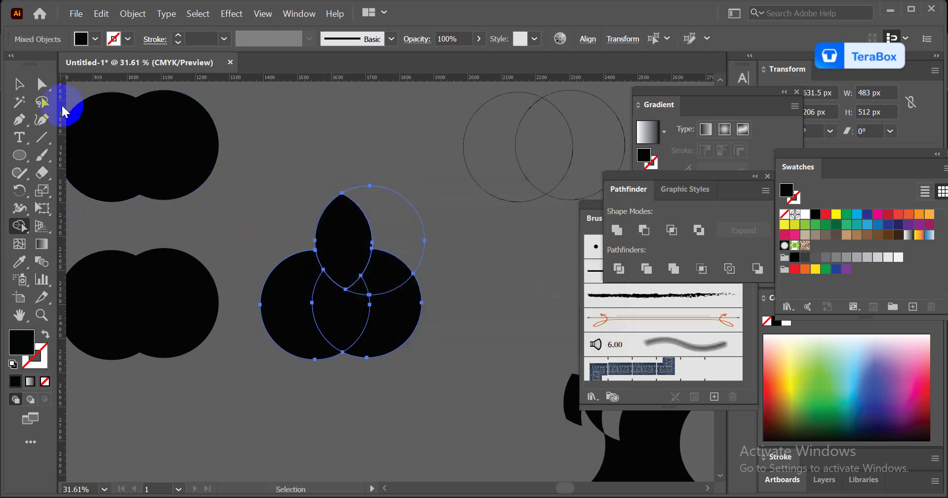
- Try moving the lens up and away from the circle pair, then undo the move and reselect the shapes
{"action": "left_click", "coordinate": [18, 85]}
{"action": "left_click", "coordinate": [345, 247]}
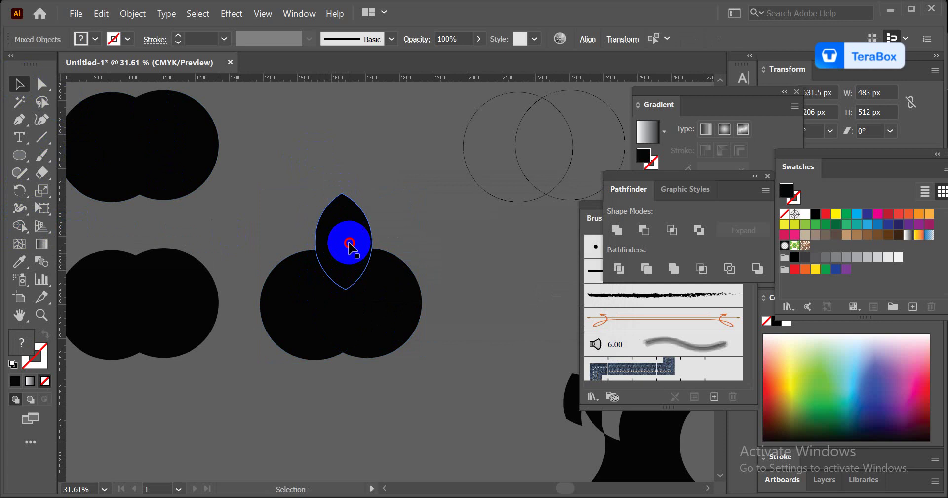
{"action": "left_click_drag", "start_coordinate": [350, 180], "coordinate": [348, 177]}
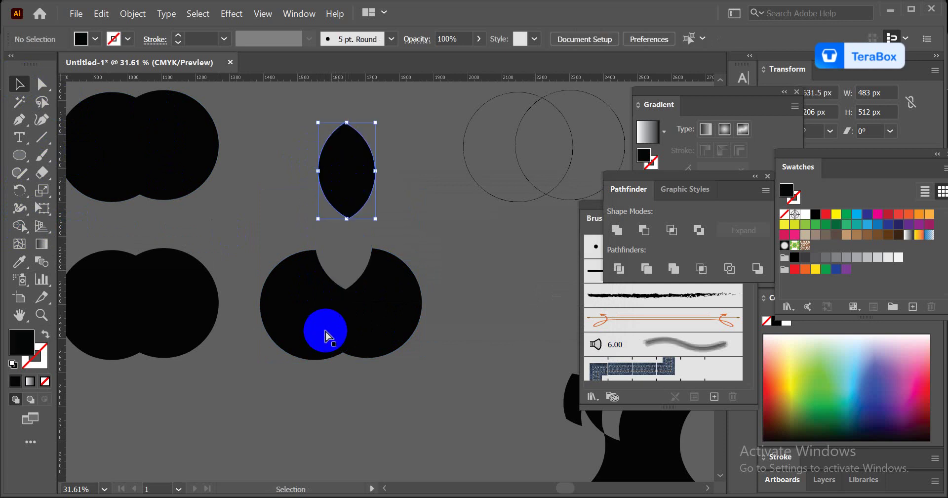
{"action": "key", "text": "ctrl+z"}
{"action": "left_click", "coordinate": [329, 241]}
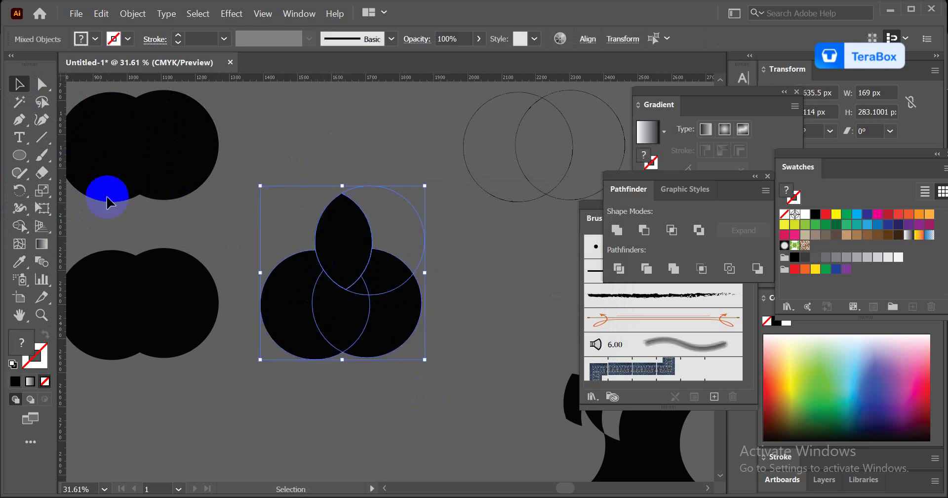
- Cut out the overlap region between the two lower circles with the Shape Builder tool
{"action": "left_click_drag", "start_coordinate": [21, 220], "coordinate": [71, 229]}
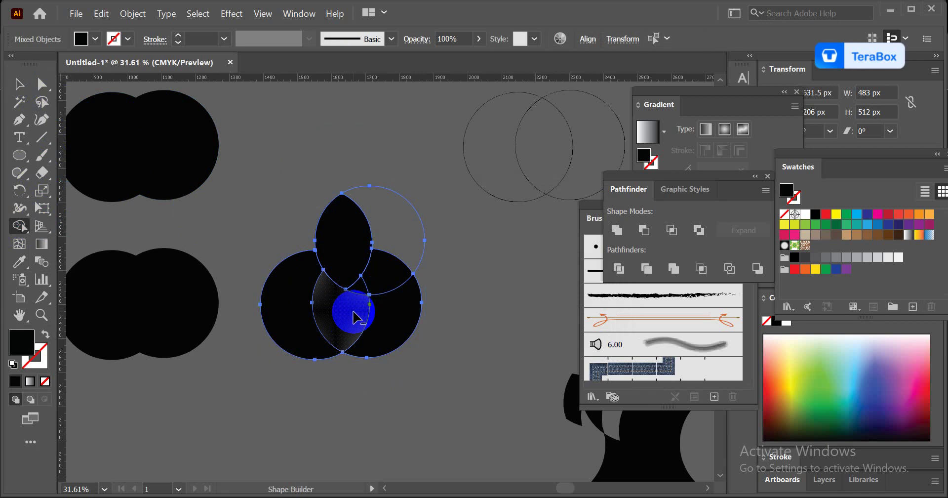
{"action": "left_click", "coordinate": [348, 344], "text": "alt"}
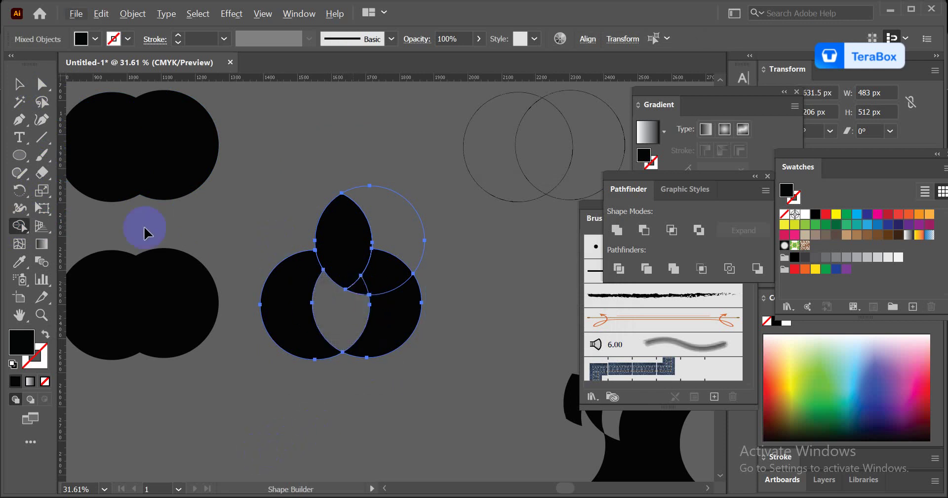
{"action": "left_click_drag", "start_coordinate": [775, 290], "coordinate": [49, 365]}
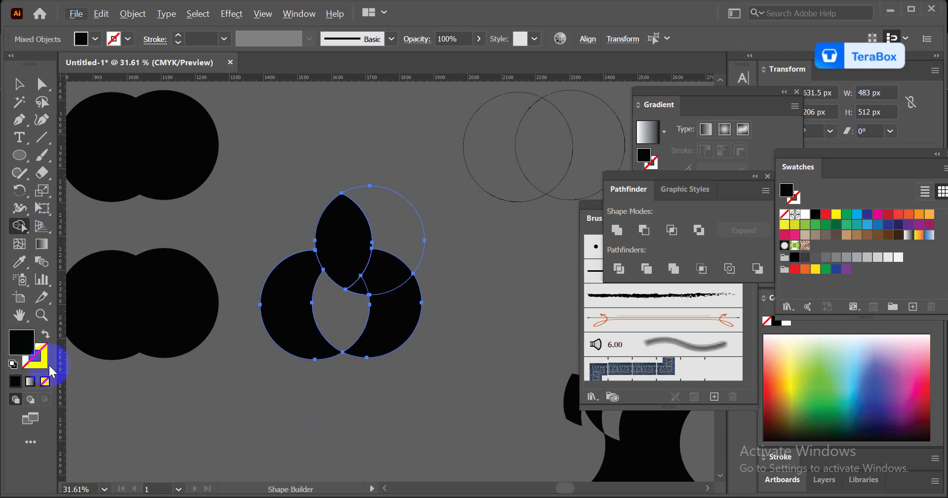
- Set the fill colour to red FC0606 and fill the upper lens with it using the Shape Builder tool
{"action": "double_click", "coordinate": [22, 342]}
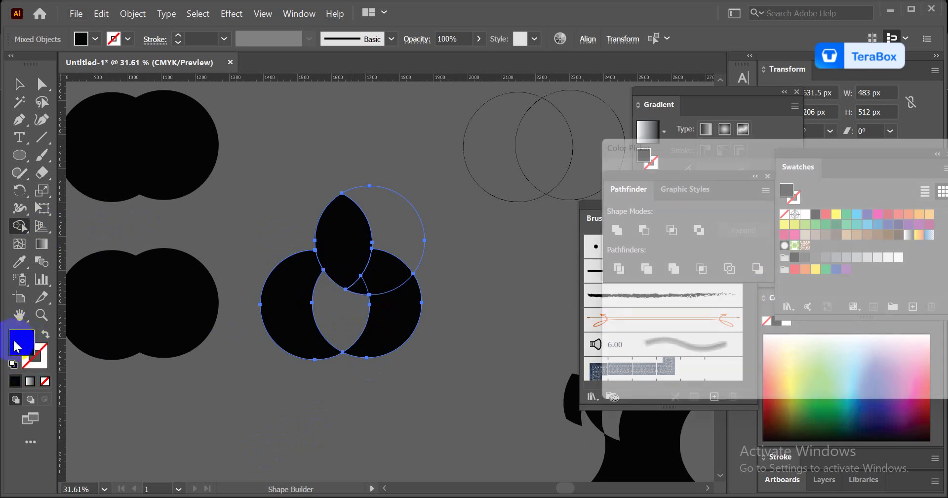
{"action": "left_click_drag", "start_coordinate": [780, 207], "coordinate": [784, 183]}
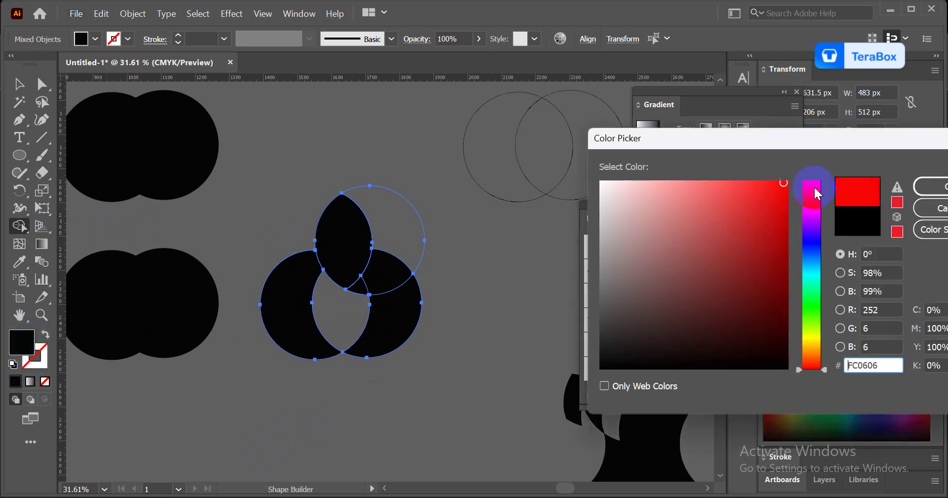
{"action": "left_click", "coordinate": [925, 187]}
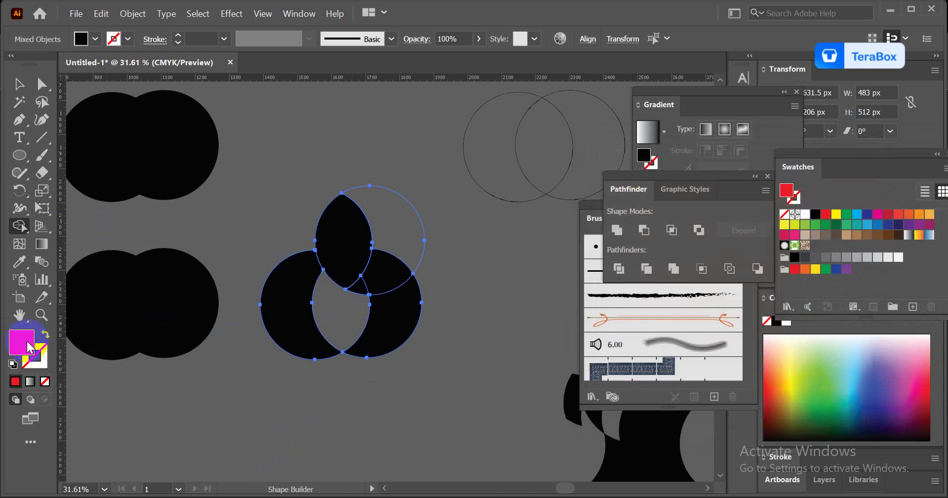
{"action": "left_click", "coordinate": [347, 247]}
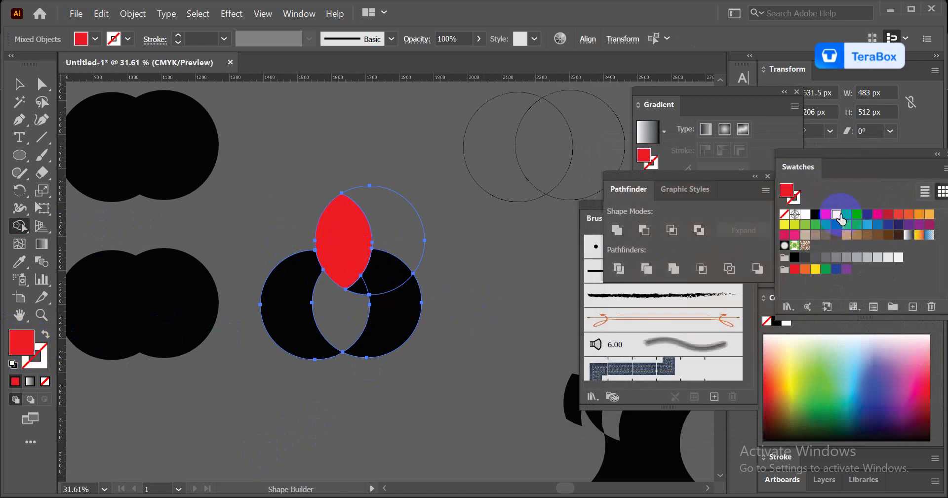
- Fill the small piece below the red lens with yellow and the lower-right circle region with green using the Shape Builder tool
{"action": "left_click", "coordinate": [360, 285]}
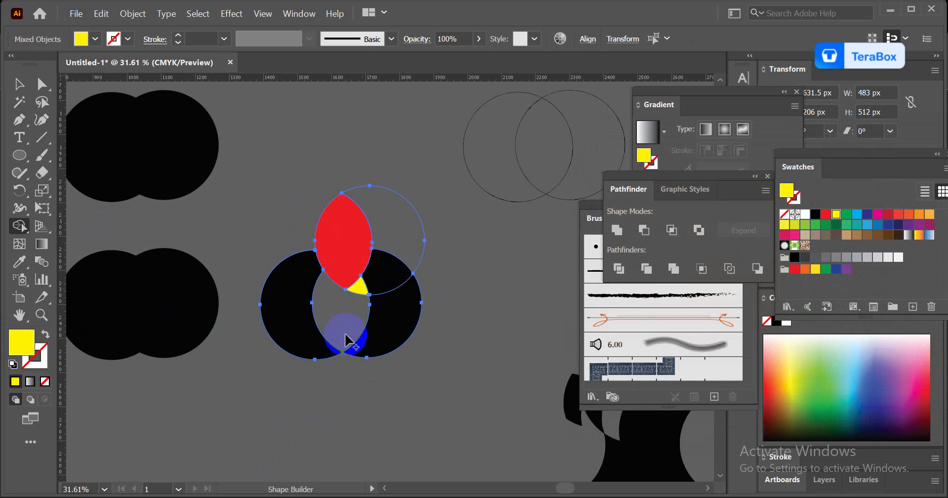
{"action": "left_click", "coordinate": [847, 215]}
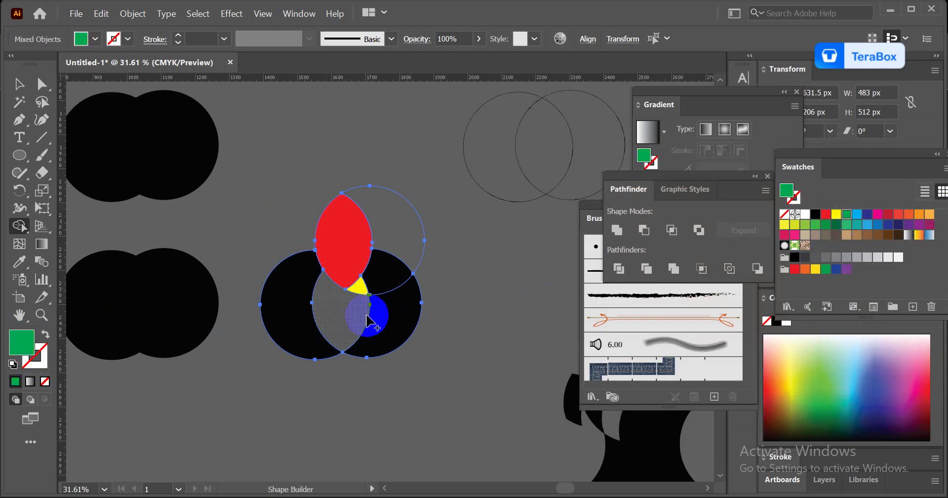
{"action": "left_click", "coordinate": [388, 320]}
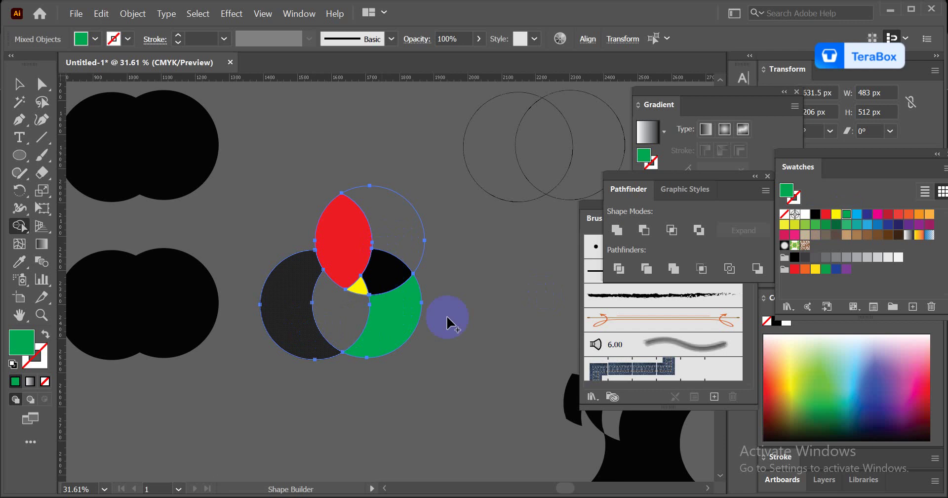
{"action": "left_click", "coordinate": [23, 228]}
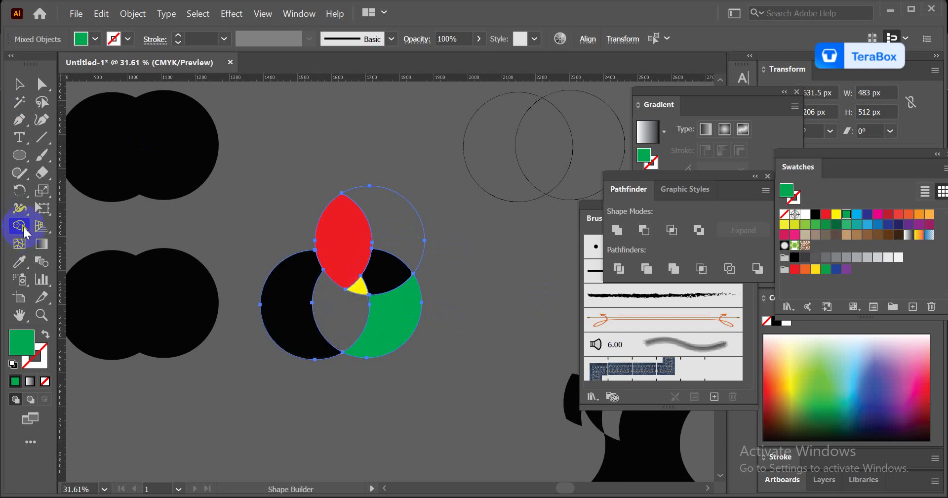
- Select the camera logo and place two copies below it, the second offset about 528 px across and 519 px down from the first
{"action": "left_click", "coordinate": [18, 84]}
{"action": "left_click", "coordinate": [345, 332]}
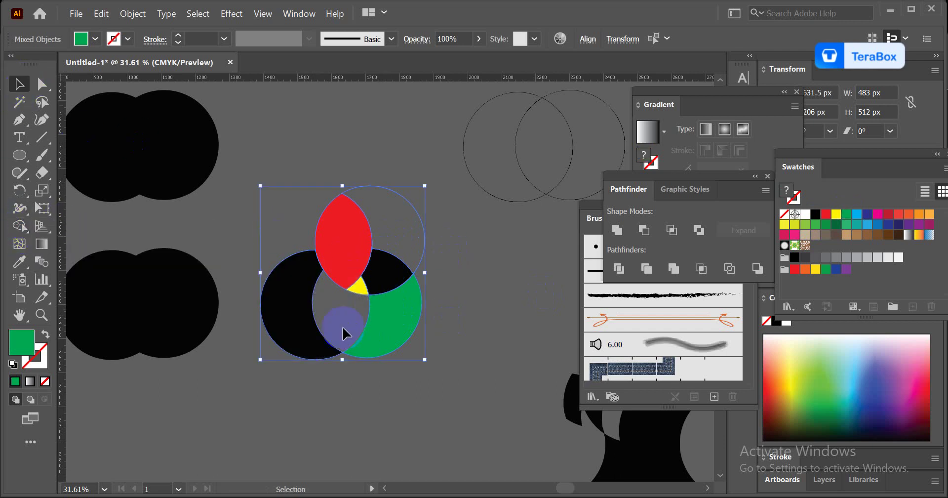
{"action": "left_click_drag", "start_coordinate": [290, 328], "coordinate": [452, 321]}
{"action": "left_click_drag", "start_coordinate": [213, 329], "coordinate": [530, 330]}
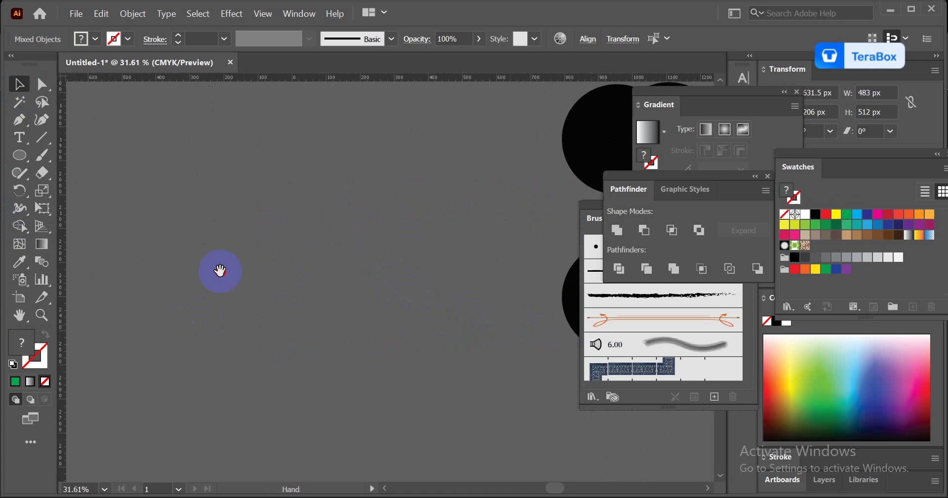
{"action": "left_click_drag", "start_coordinate": [220, 270], "coordinate": [455, 311]}
{"action": "left_click_drag", "start_coordinate": [318, 327], "coordinate": [202, 409]}
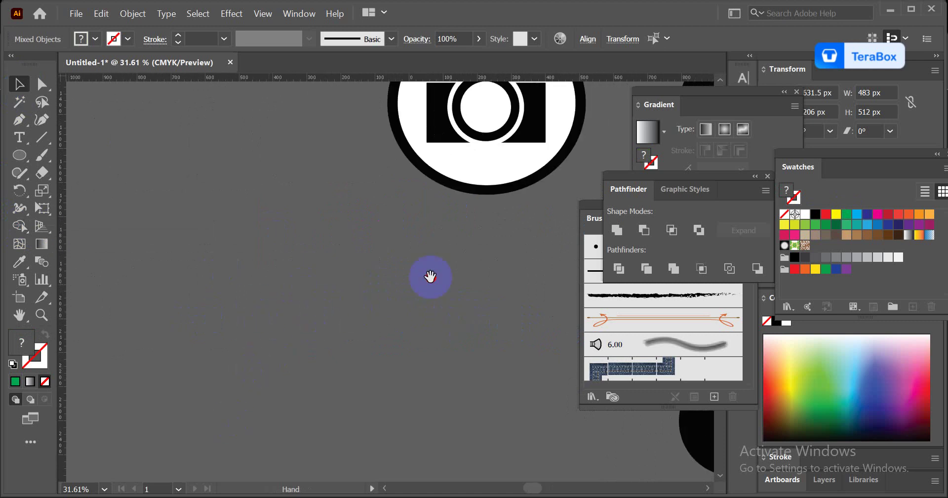
{"action": "left_click_drag", "start_coordinate": [408, 291], "coordinate": [301, 395]}
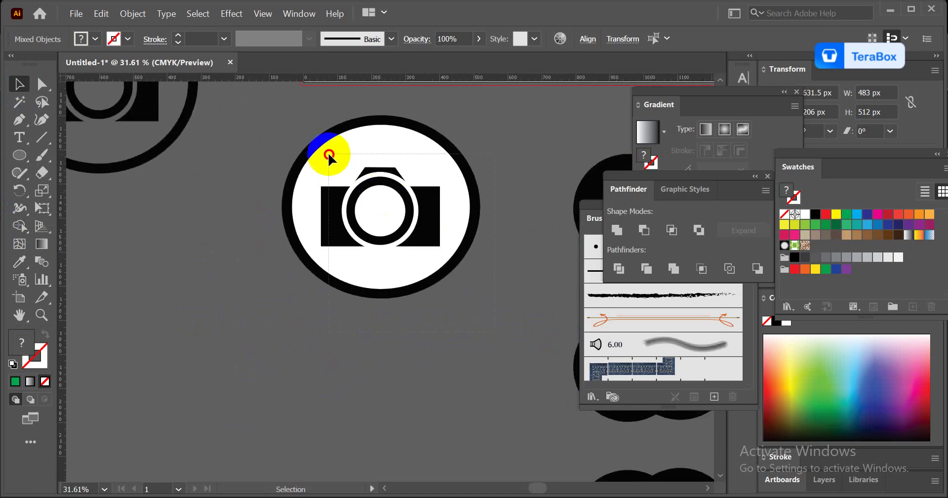
{"action": "left_click", "coordinate": [308, 153]}
{"action": "left_click_drag", "start_coordinate": [385, 180], "coordinate": [155, 328]}
{"action": "left_click_drag", "start_coordinate": [262, 392], "coordinate": [431, 256]}
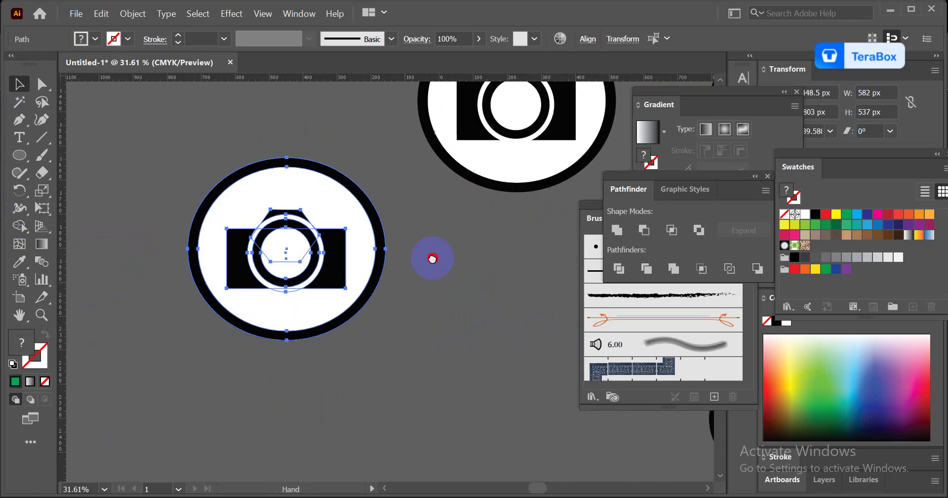
{"action": "left_click_drag", "start_coordinate": [517, 394], "coordinate": [508, 417]}
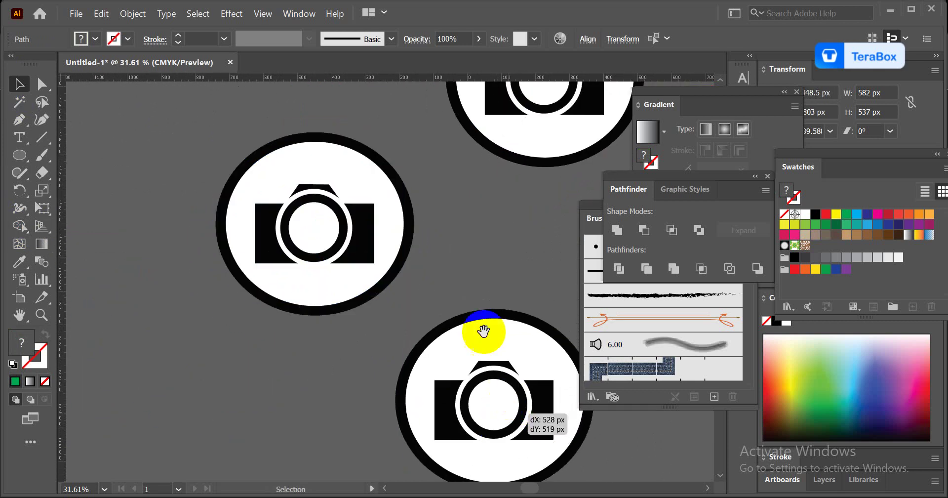
{"action": "left_click_drag", "start_coordinate": [440, 263], "coordinate": [222, 374]}
- Select the whole original camera logo, split it with Pathfinder Divide and ungroup the resulting pieces
{"action": "scroll", "coordinate": [252, 137], "scroll_direction": "up", "scroll_amount": 1}
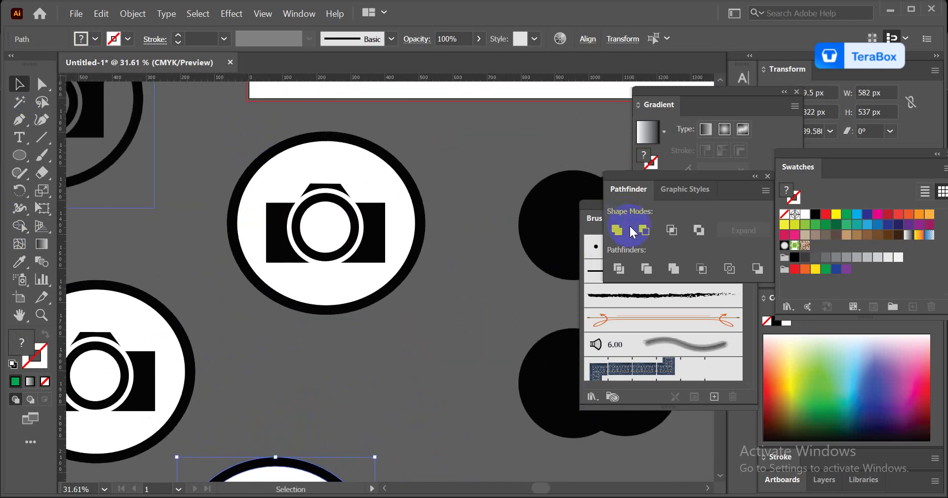
{"action": "left_click_drag", "start_coordinate": [229, 127], "coordinate": [404, 298]}
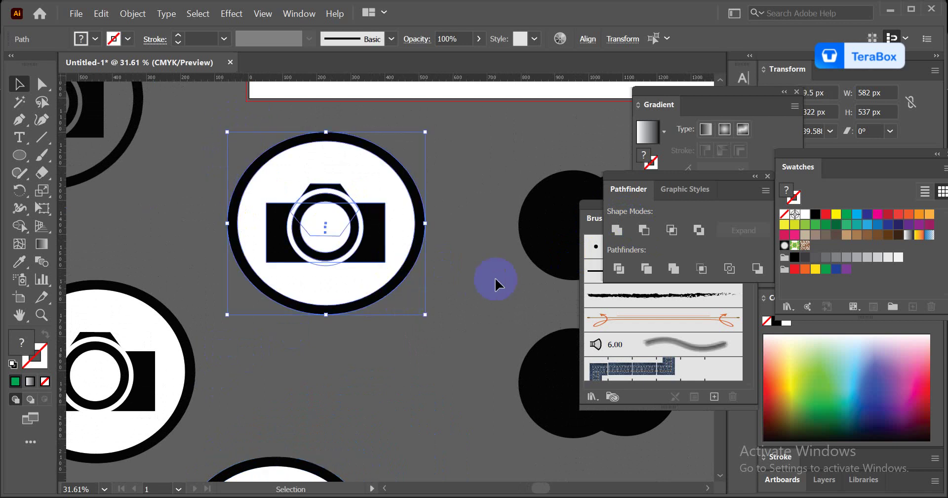
{"action": "left_click", "coordinate": [618, 271]}
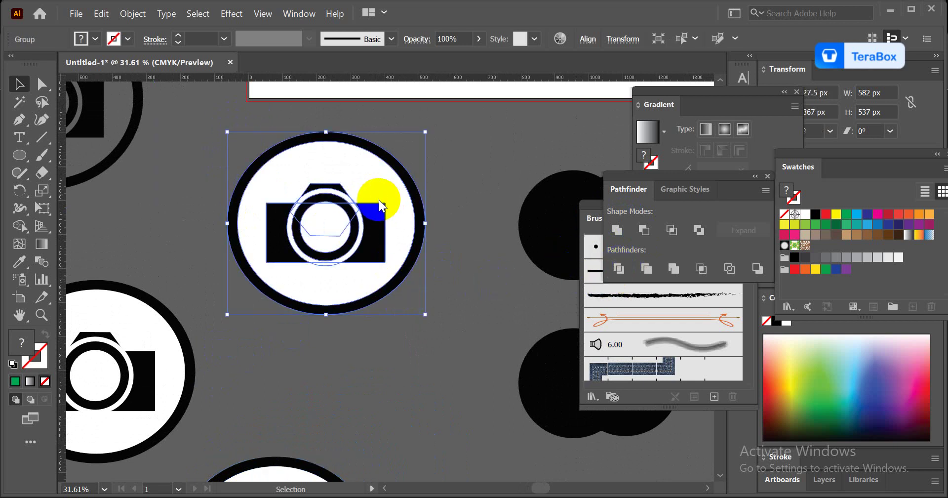
{"action": "right_click", "coordinate": [378, 200]}
{"action": "left_click", "coordinate": [428, 330]}
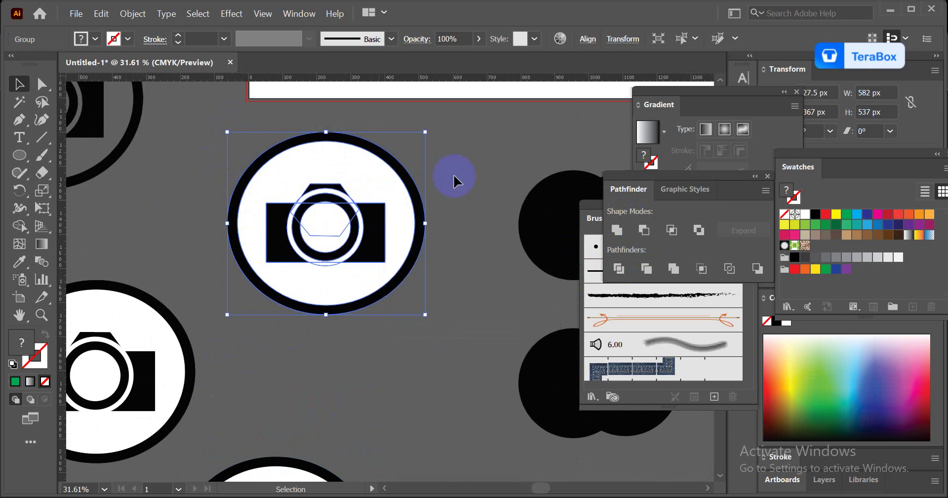
{"action": "left_click", "coordinate": [467, 137]}
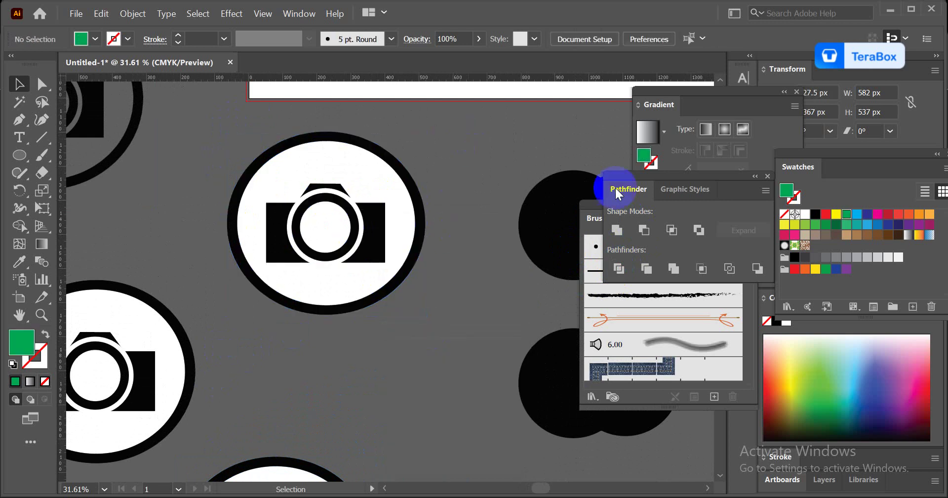
{"action": "left_click", "coordinate": [618, 269]}
- Delete the logo's white background disc and most of the white ring pieces around the camera lens
{"action": "left_click", "coordinate": [334, 164]}
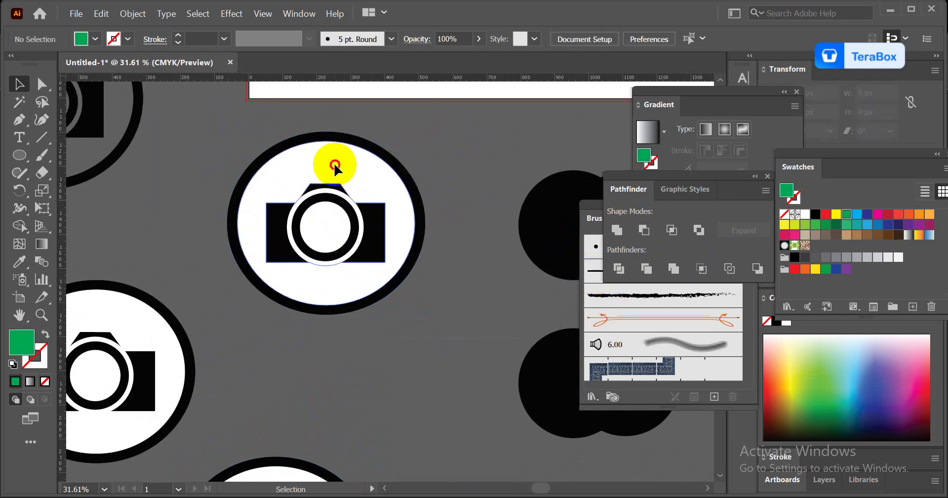
{"action": "key", "text": "Delete"}
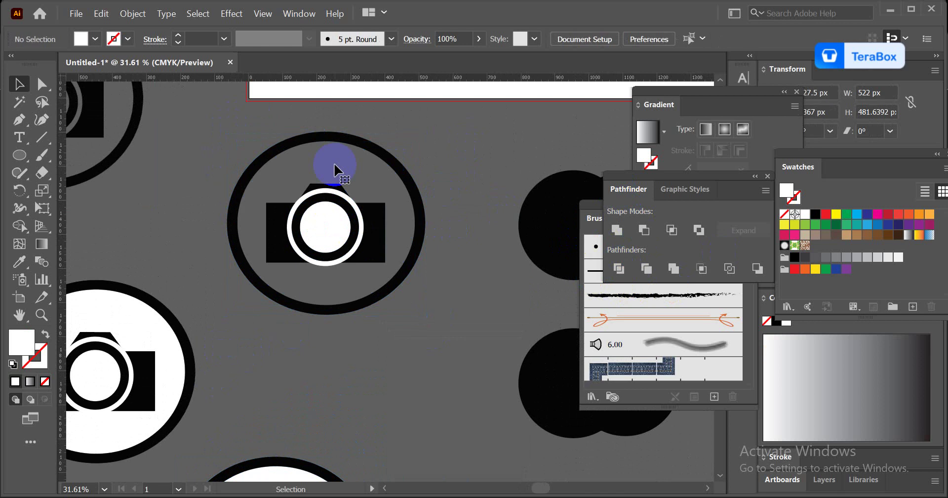
{"action": "key", "text": "z"}
{"action": "left_click_drag", "start_coordinate": [296, 144], "coordinate": [466, 364]}
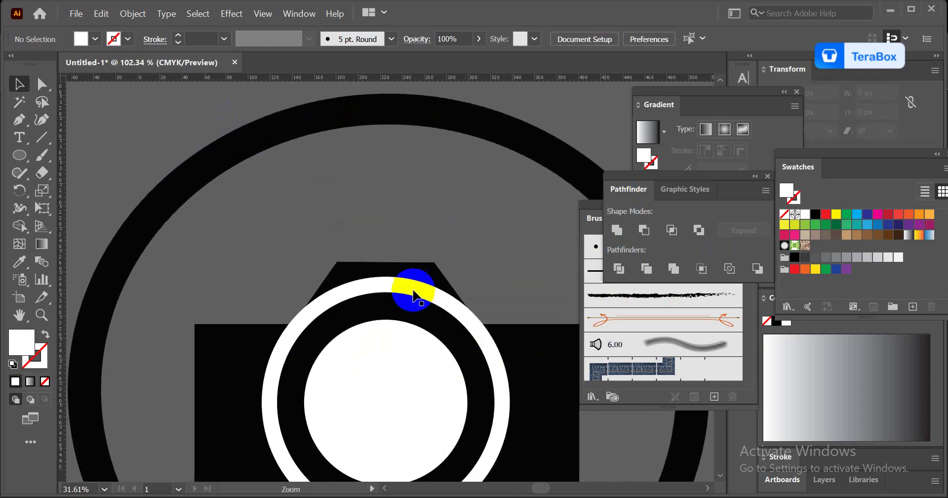
{"action": "left_click_drag", "start_coordinate": [411, 285], "coordinate": [295, 321]}
{"action": "key", "text": "Delete"}
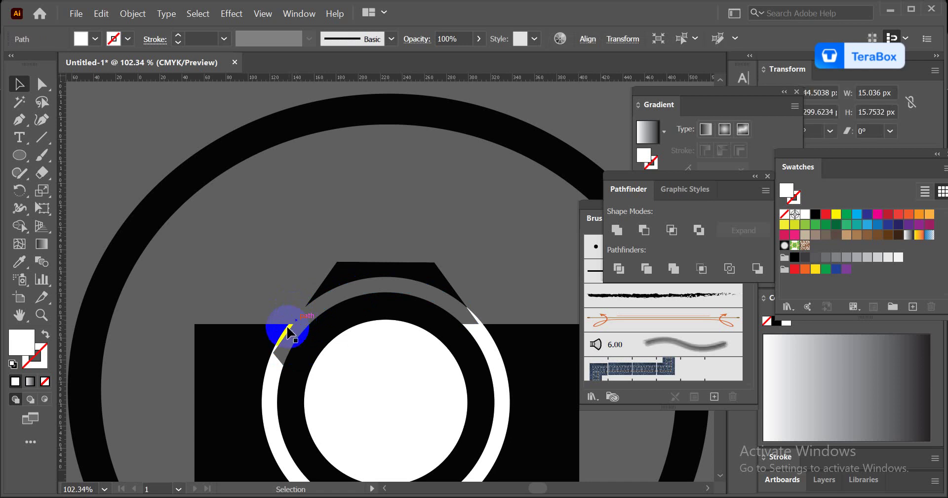
{"action": "left_click", "coordinate": [287, 326]}
{"action": "key", "text": "Delete"}
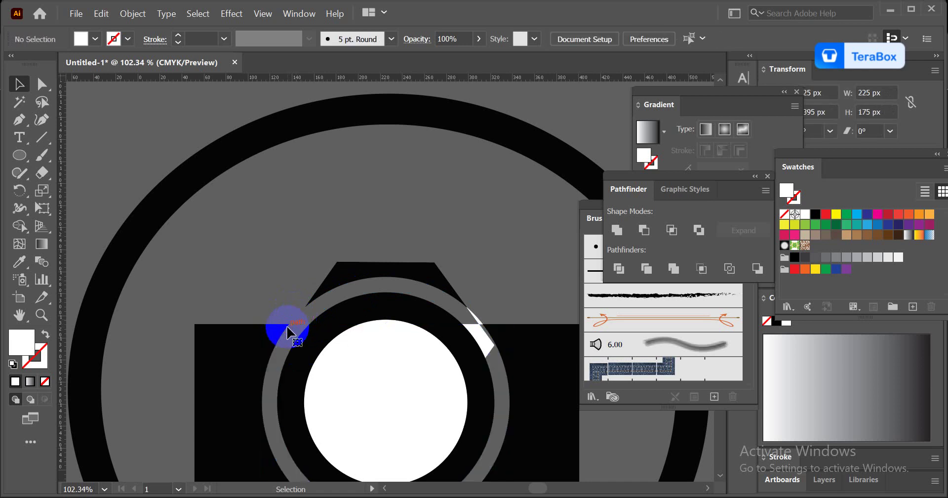
- Delete the white pieces that fill the inner circle of the camera lens
{"action": "left_click", "coordinate": [373, 368]}
{"action": "left_click", "coordinate": [370, 335]}
{"action": "key", "text": "Delete"}
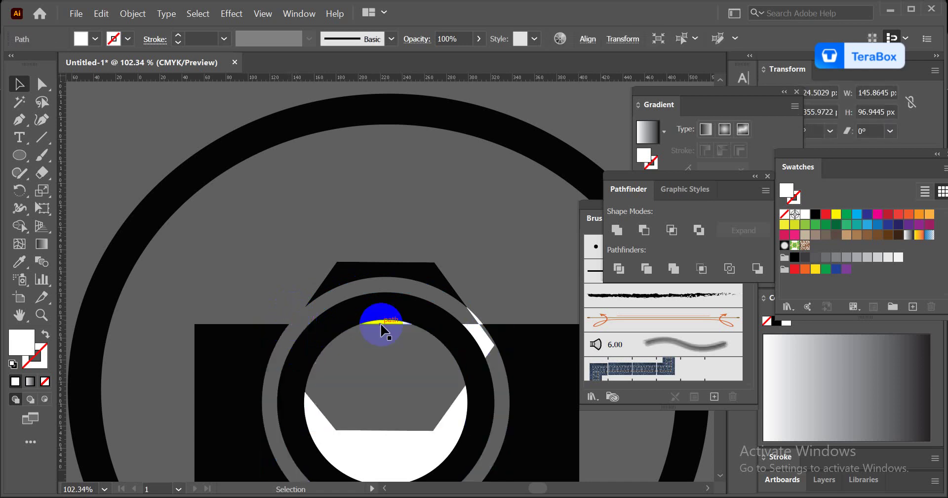
{"action": "left_click", "coordinate": [387, 325]}
{"action": "scroll", "coordinate": [388, 366], "scroll_direction": "down", "scroll_amount": 1}
{"action": "left_click", "coordinate": [398, 416]}
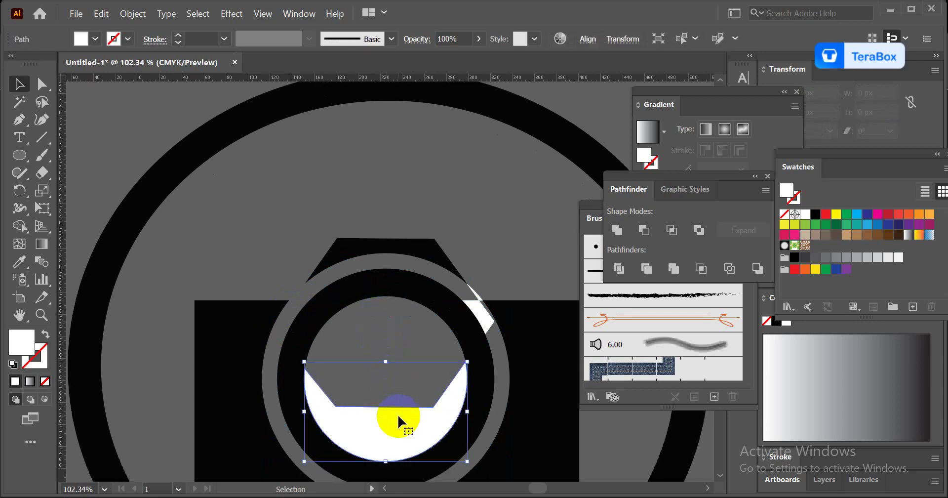
{"action": "key", "text": "Delete"}
- Delete the remaining white slivers on the upper-right part of the ring around the lens
{"action": "left_click", "coordinate": [486, 312]}
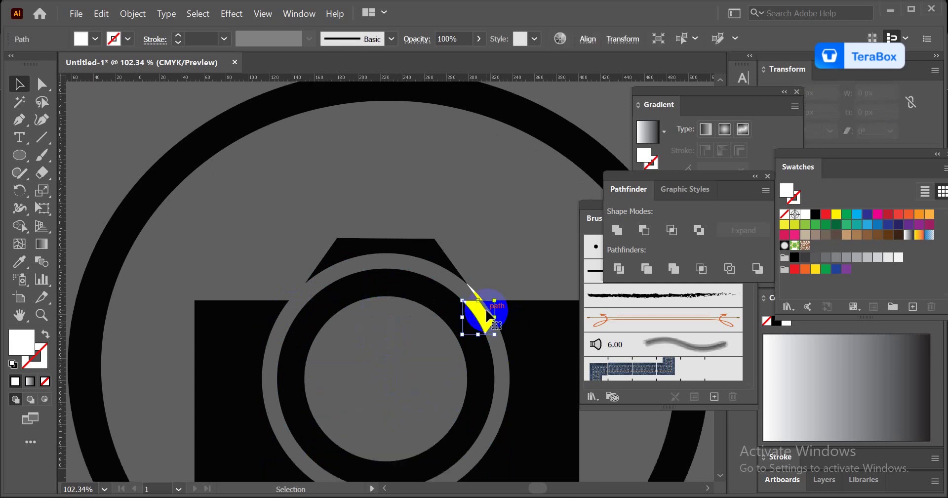
{"action": "key", "text": "Delete"}
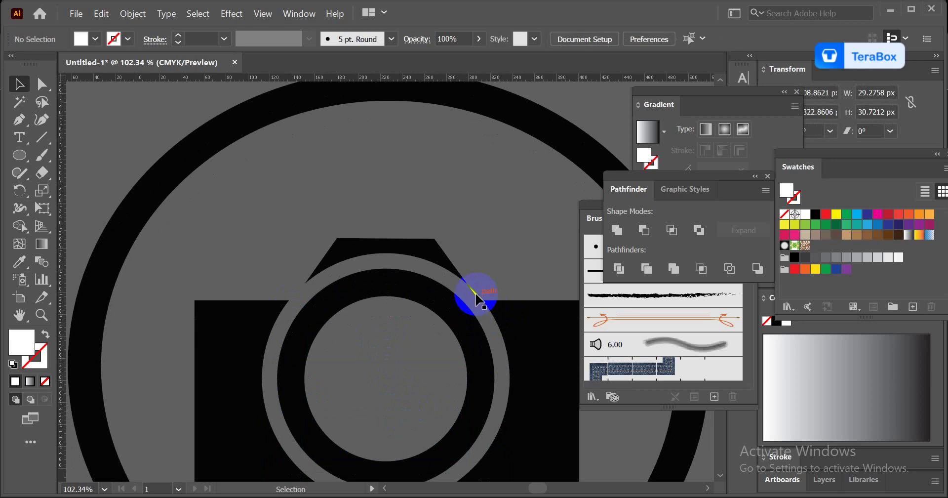
{"action": "left_click", "coordinate": [477, 296]}
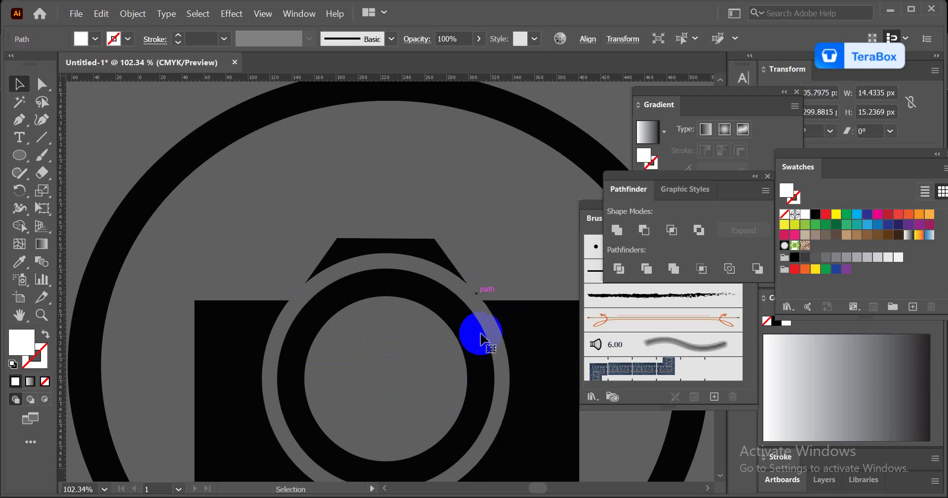
- Delete the remaining white sliver of the lens ring just below the camera body
{"action": "scroll", "coordinate": [481, 338], "scroll_direction": "down", "scroll_amount": 5}
{"action": "left_click", "coordinate": [375, 390]}
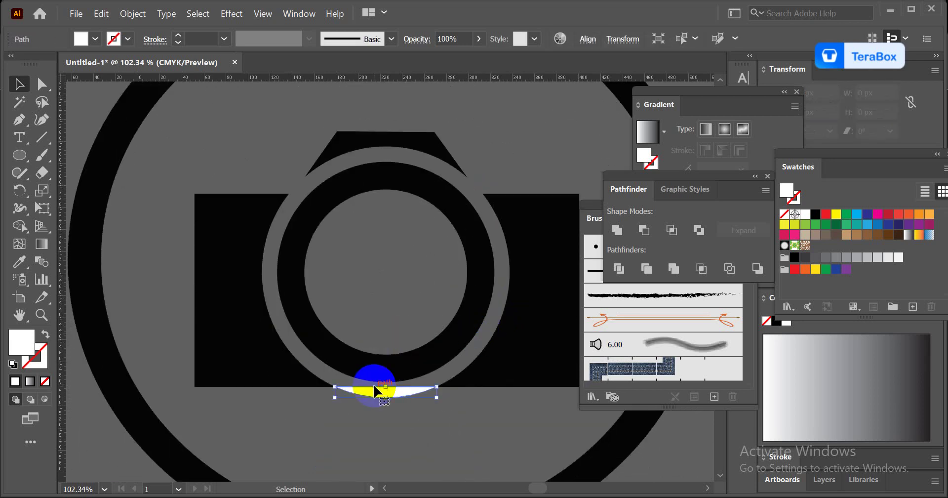
{"action": "key", "text": "Delete"}
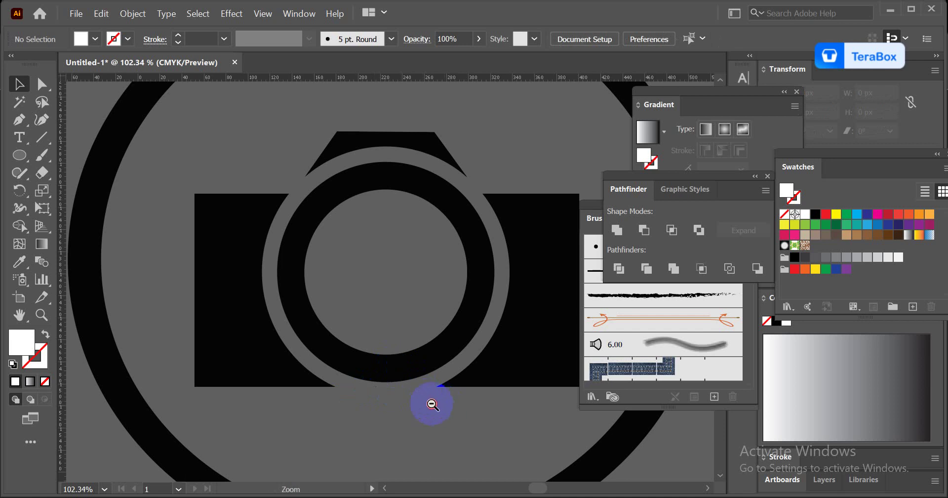
- Select the black segments of the divided logo's lens ring and unite them into a single ring with Pathfinder
{"action": "left_click_drag", "start_coordinate": [432, 404], "coordinate": [303, 360]}
{"action": "left_click_drag", "start_coordinate": [190, 233], "coordinate": [257, 249]}
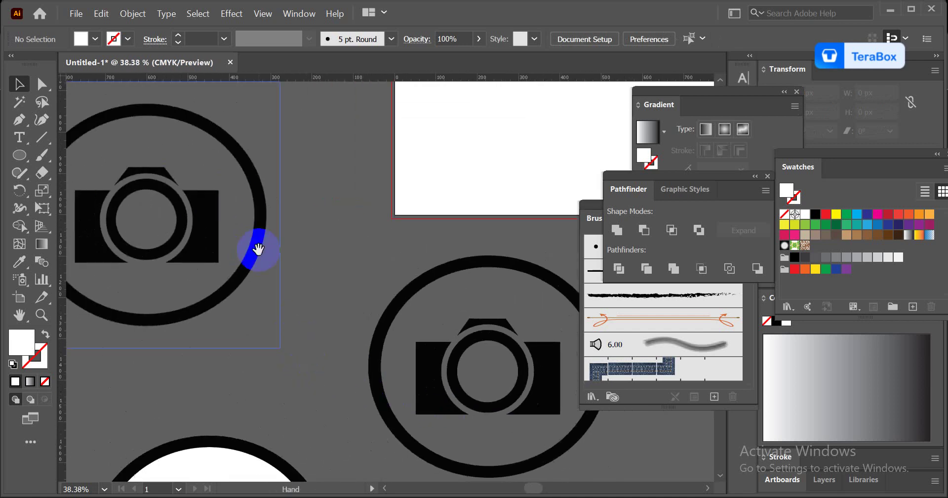
{"action": "left_click_drag", "start_coordinate": [344, 306], "coordinate": [230, 249]}
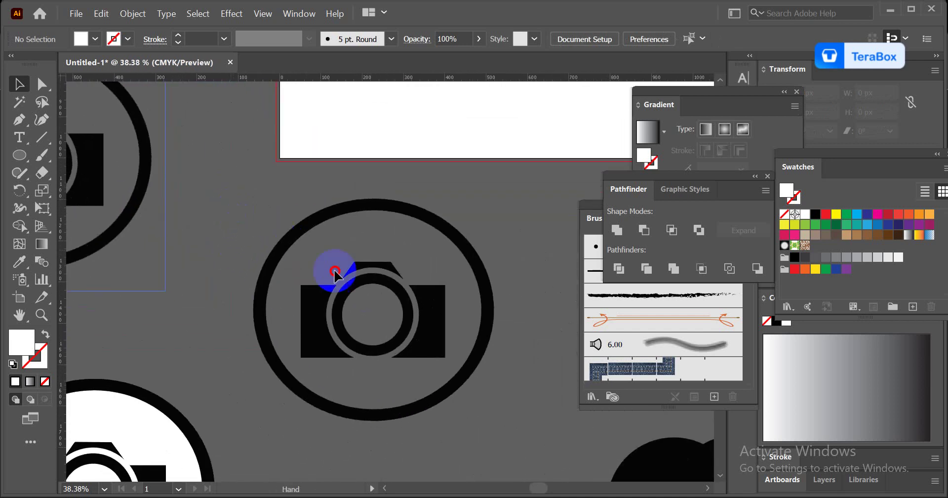
{"action": "left_click", "coordinate": [470, 375]}
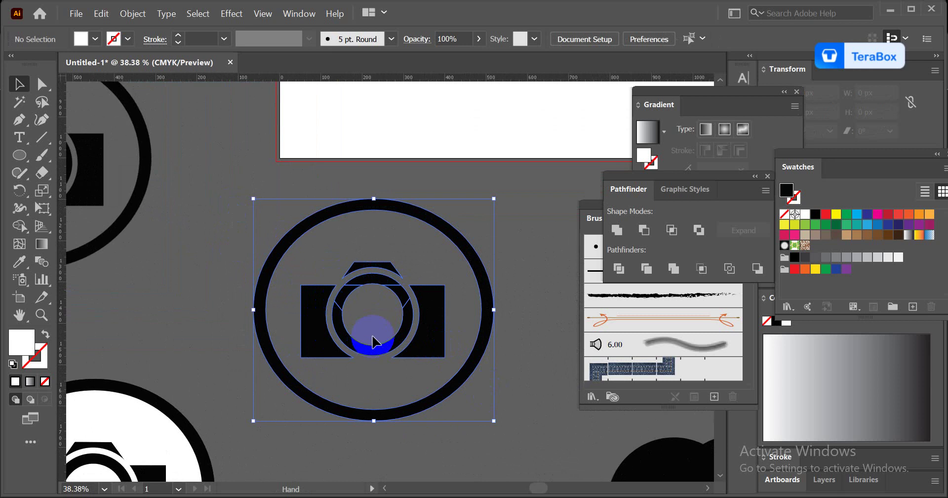
{"action": "left_click_drag", "start_coordinate": [381, 290], "coordinate": [438, 358]}
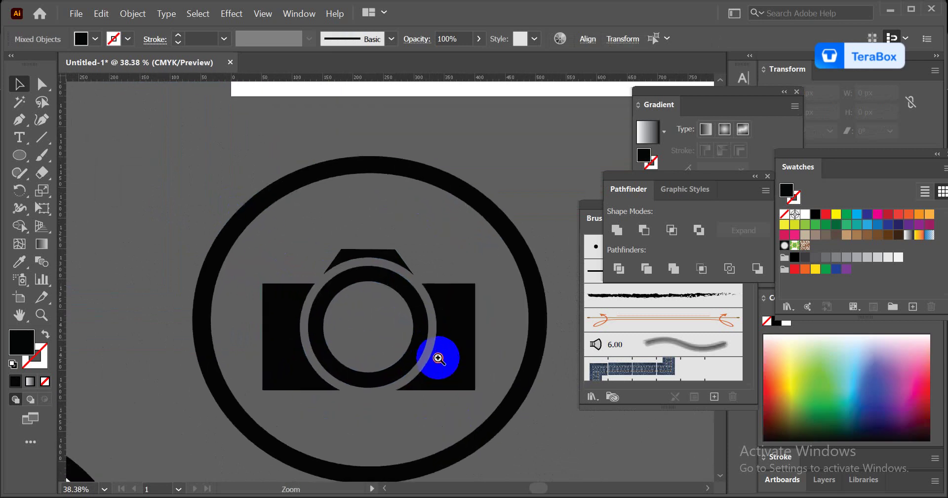
{"action": "left_click", "coordinate": [514, 173]}
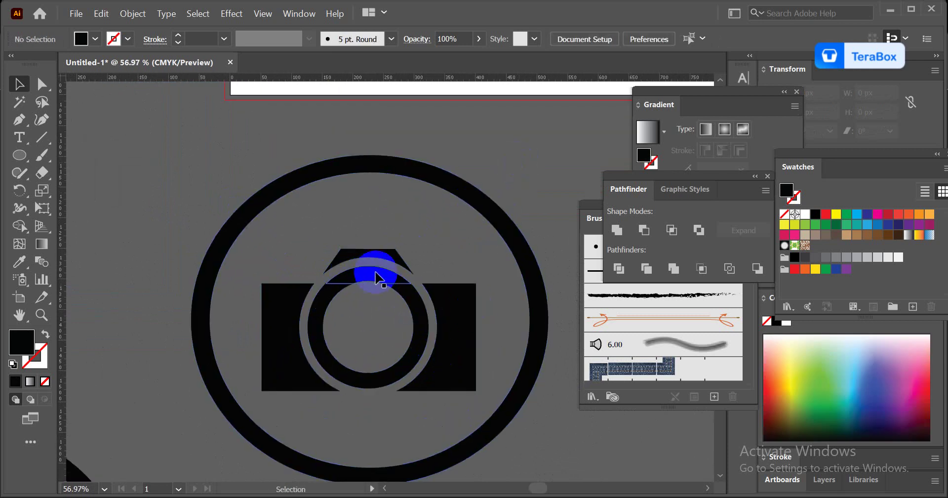
{"action": "left_click", "coordinate": [375, 272]}
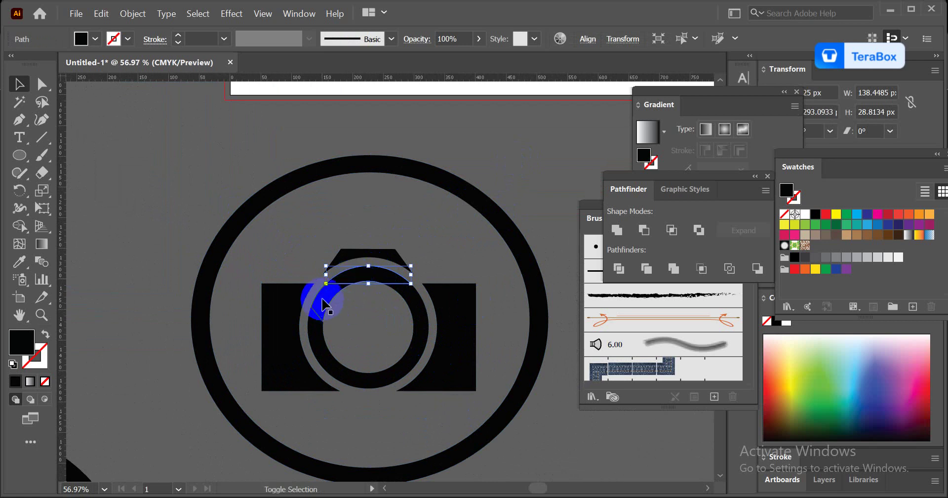
{"action": "left_click_drag", "start_coordinate": [320, 314], "coordinate": [316, 342]}
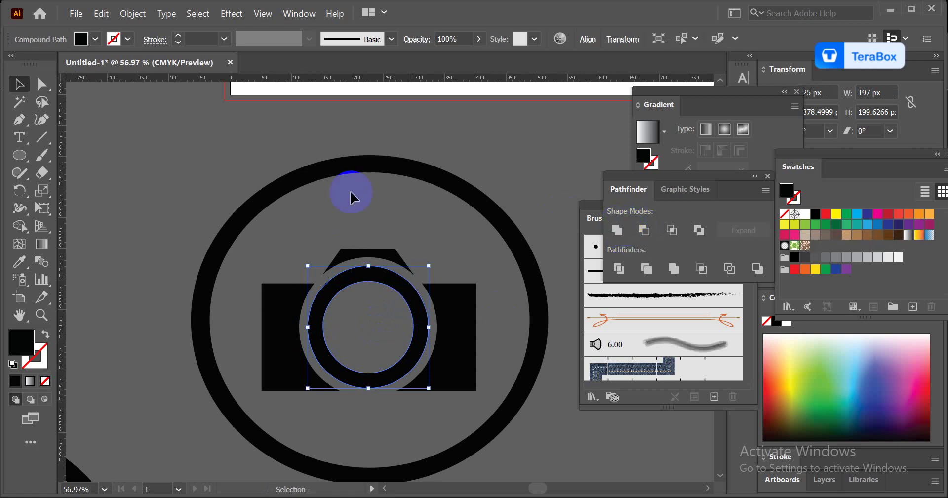
- Select the whole cleaned-up logo and inspect its paths in outline view
{"action": "left_click_drag", "start_coordinate": [483, 388], "coordinate": [513, 399]}
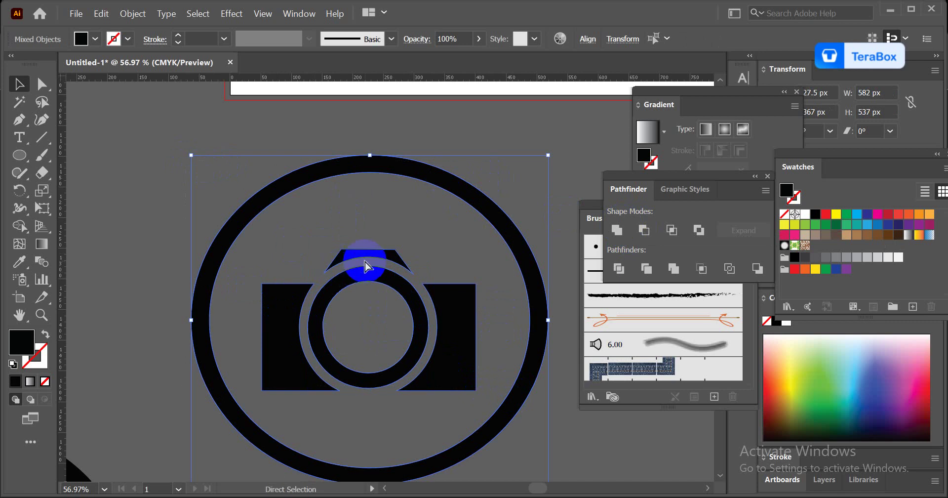
{"action": "key", "text": "ctrl+y"}
{"action": "key", "text": "ctrl+y"}
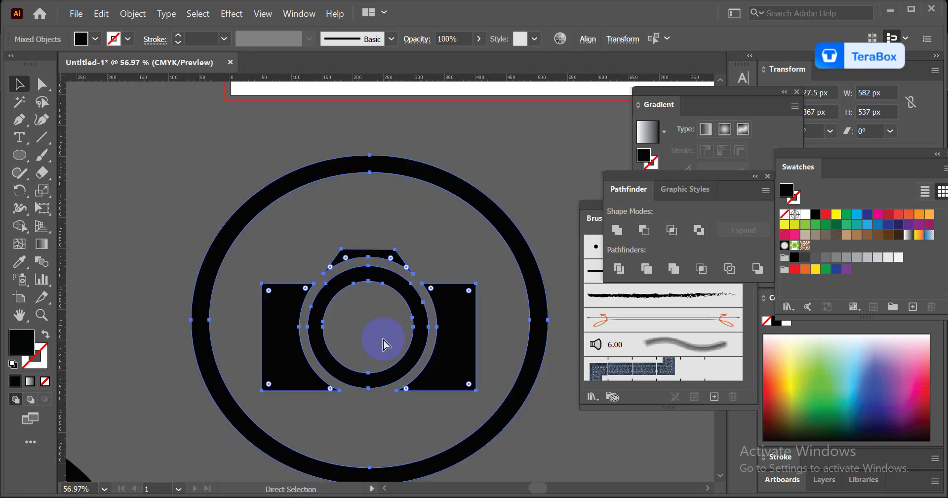
{"action": "left_click_drag", "start_coordinate": [312, 360], "coordinate": [387, 210]}
{"action": "scroll", "coordinate": [292, 273], "scroll_direction": "down", "scroll_amount": 1}
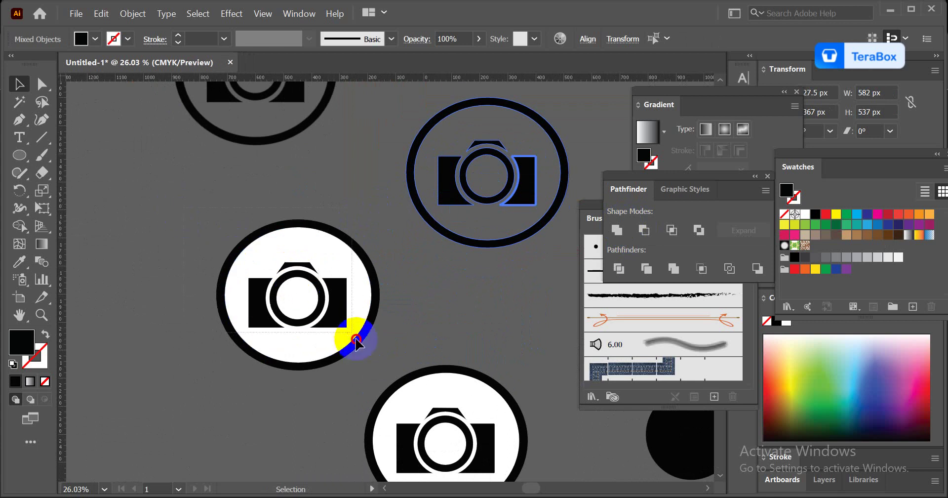
- Select the whole next camera logo that still has white areas and remove its white background disc with Shape Builder
{"action": "left_click", "coordinate": [328, 340]}
{"action": "left_click_drag", "start_coordinate": [282, 283], "coordinate": [259, 303]}
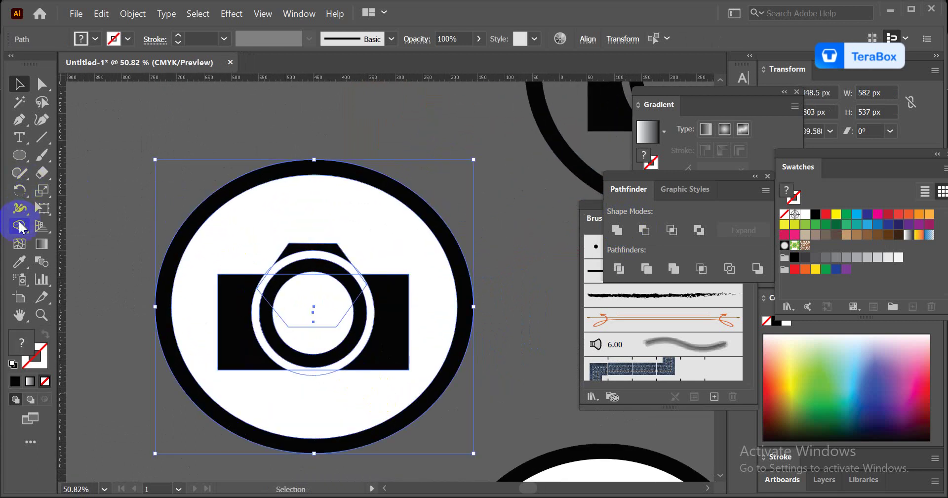
{"action": "left_click_drag", "start_coordinate": [21, 226], "coordinate": [60, 223]}
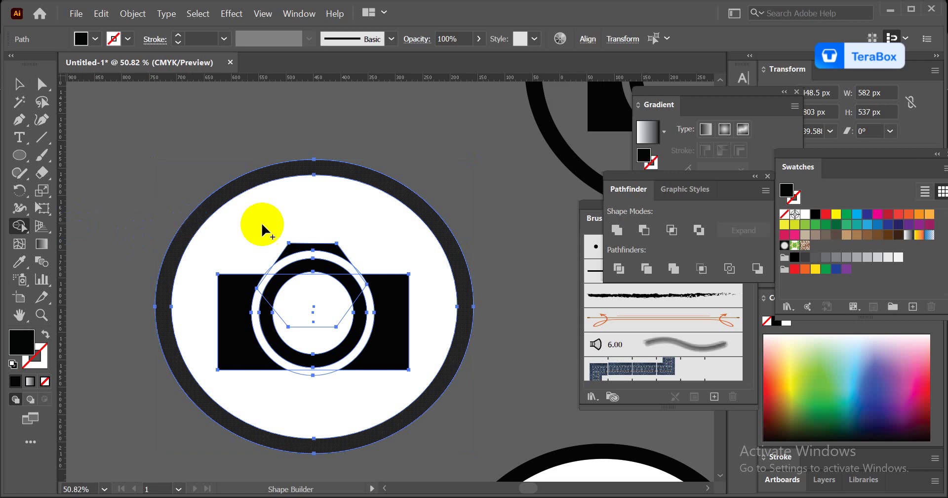
{"action": "left_click_drag", "start_coordinate": [210, 257], "coordinate": [248, 259]}
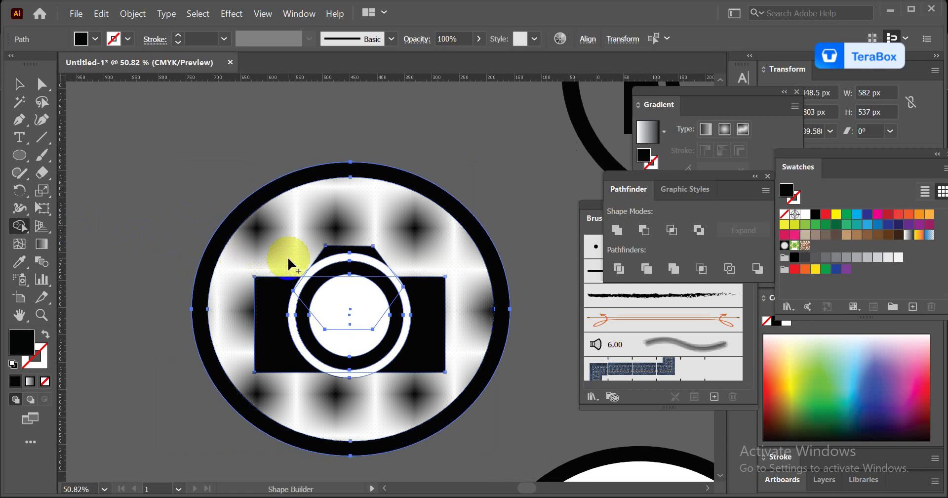
{"action": "left_click", "coordinate": [302, 226], "text": "alt"}
{"action": "left_click", "coordinate": [297, 221]}
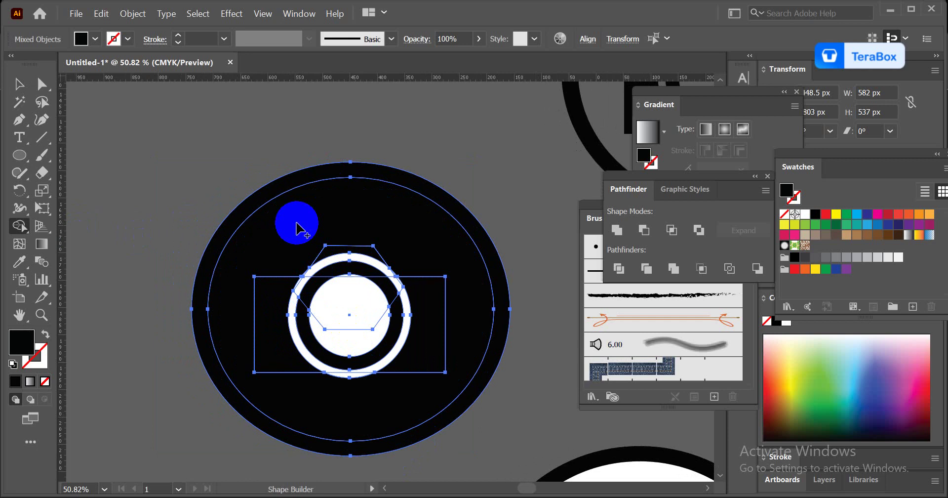
{"action": "left_click", "coordinate": [277, 252], "text": "alt"}
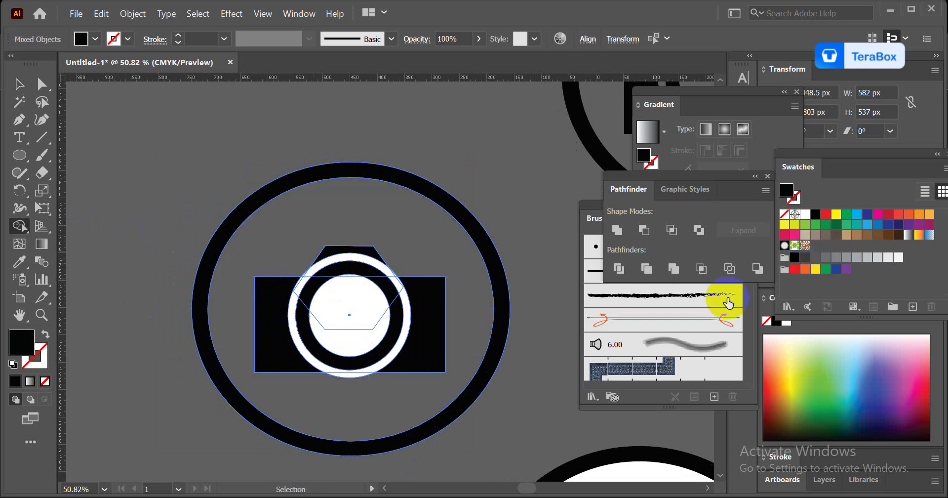
- Remove all white pieces of the ring around the lens beside and above the camera body with Shape Builder
{"action": "left_click_drag", "start_coordinate": [470, 321], "coordinate": [512, 375]}
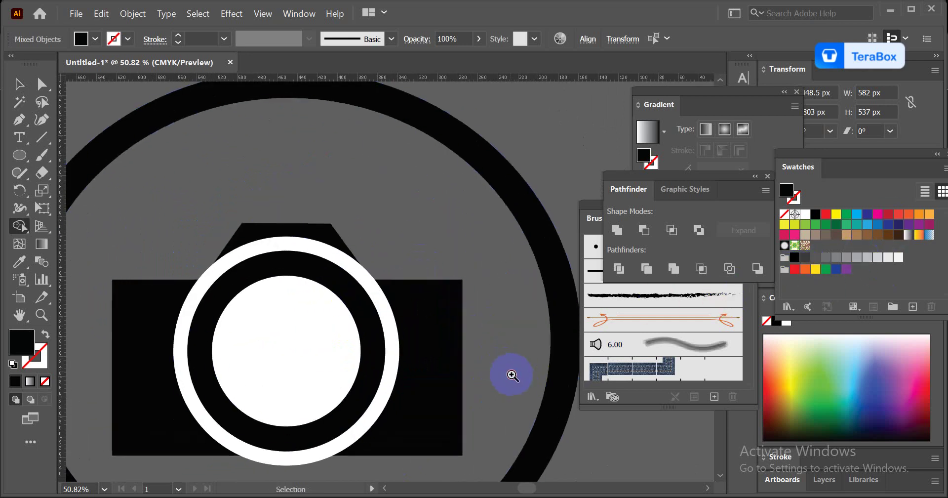
{"action": "left_click", "coordinate": [220, 283]}
{"action": "left_click_drag", "start_coordinate": [344, 272], "coordinate": [391, 203]}
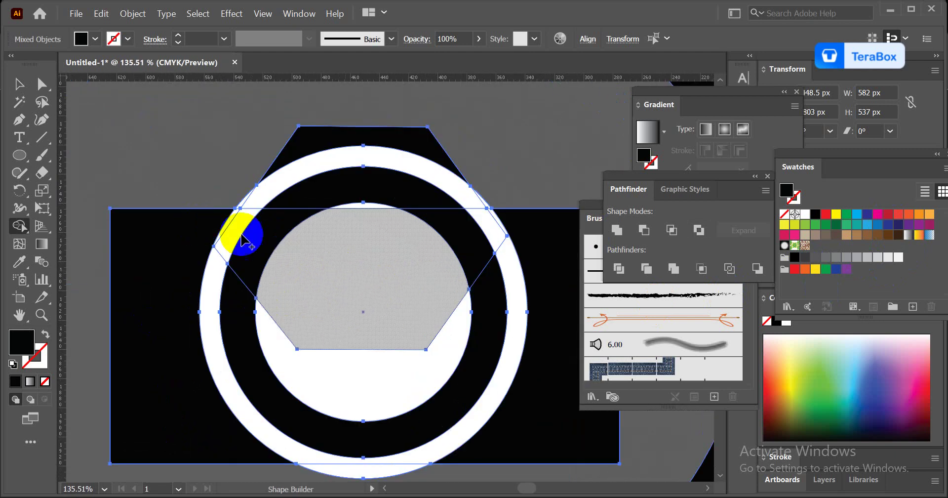
{"action": "mouse_move", "coordinate": [235, 183]}
{"action": "left_mouse_down"}
{"action": "mouse_move", "coordinate": [247, 200]}
{"action": "mouse_move", "coordinate": [212, 265]}
{"action": "left_mouse_up"}
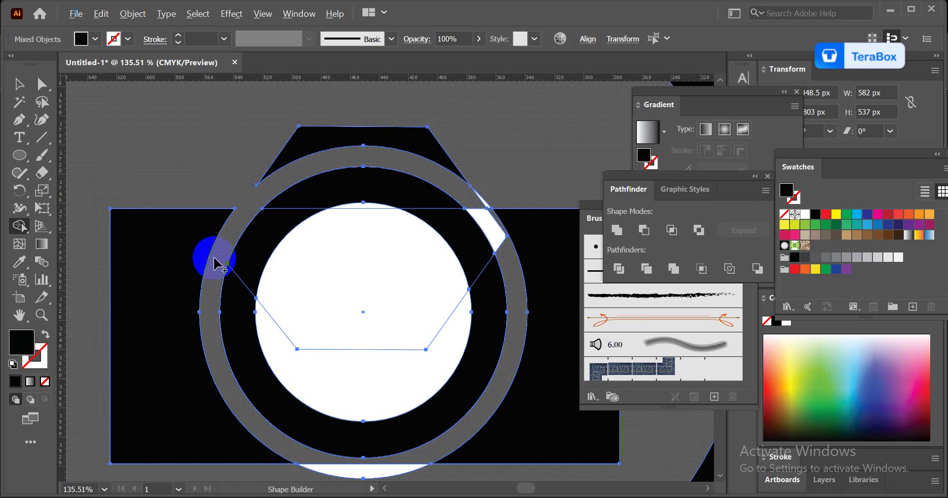
{"action": "left_click_drag", "start_coordinate": [479, 204], "coordinate": [495, 245]}
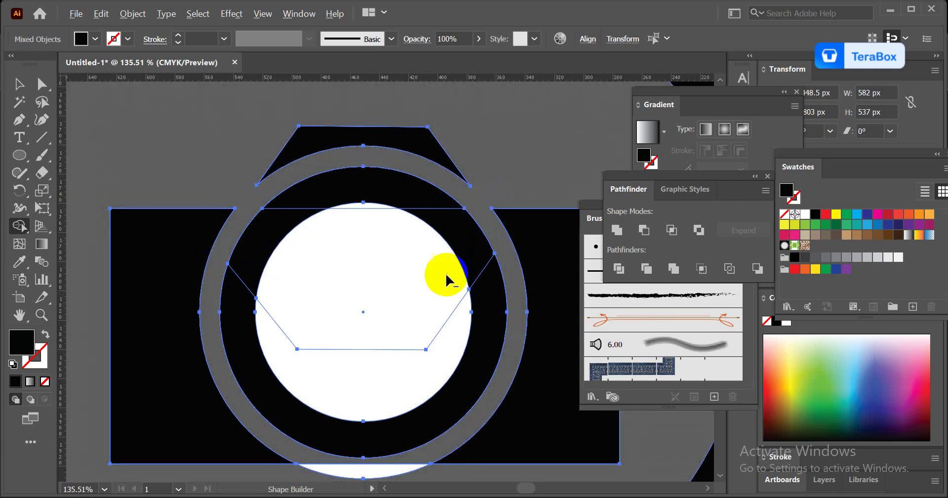
- Remove the white pieces inside the lens's inner circle and the white sliver below the camera body
{"action": "mouse_move", "coordinate": [385, 275]}
{"action": "left_mouse_down"}
{"action": "mouse_move", "coordinate": [361, 206]}
{"action": "mouse_move", "coordinate": [437, 313]}
{"action": "mouse_move", "coordinate": [447, 345]}
{"action": "left_mouse_up"}
{"action": "scroll", "coordinate": [429, 351], "scroll_direction": "down", "scroll_amount": 2}
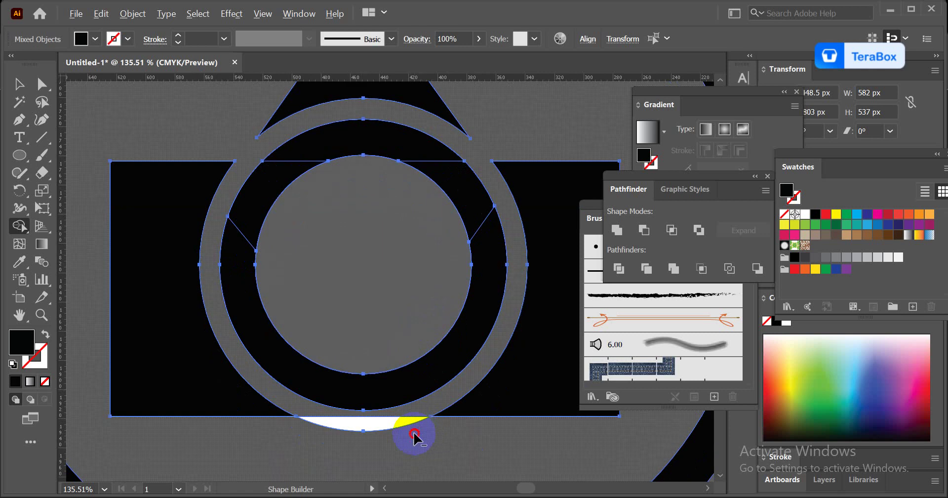
{"action": "left_click", "coordinate": [379, 418]}
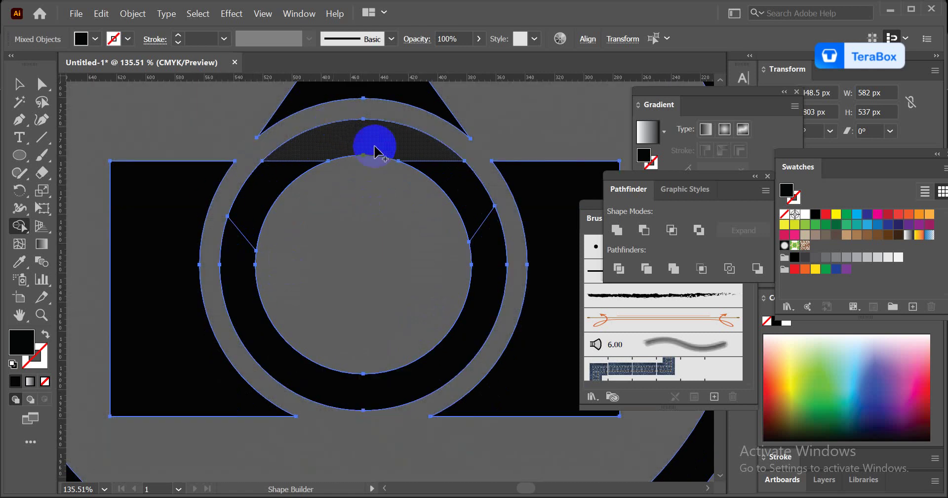
- Merge the black segments of the lens ring into one continuous ring with Shape Builder
{"action": "mouse_move", "coordinate": [371, 144]}
{"action": "left_mouse_down"}
{"action": "mouse_move", "coordinate": [383, 142]}
{"action": "mouse_move", "coordinate": [305, 157]}
{"action": "mouse_move", "coordinate": [263, 195]}
{"action": "mouse_move", "coordinate": [238, 266]}
{"action": "left_mouse_up"}
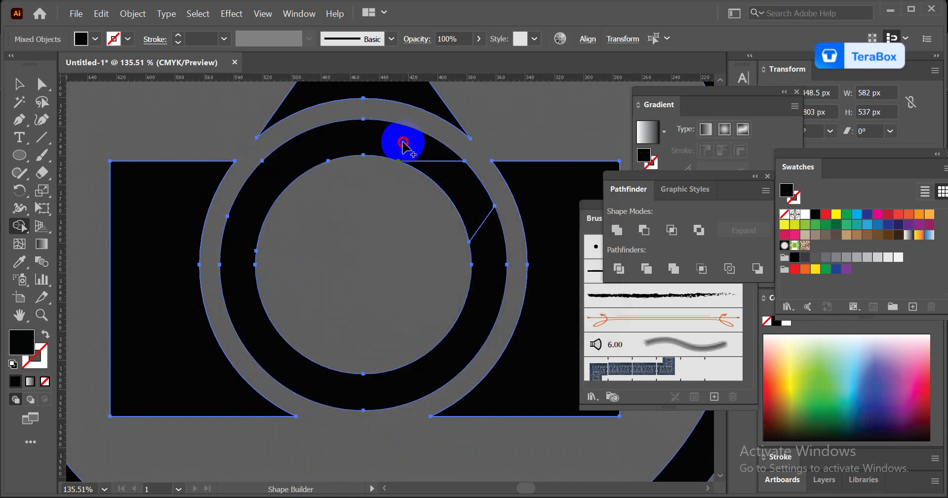
{"action": "left_click", "coordinate": [462, 177]}
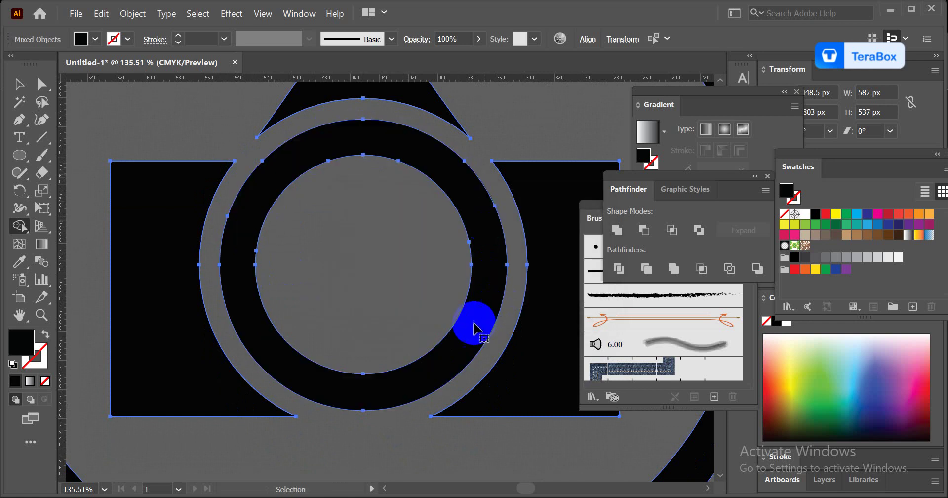
{"action": "left_click_drag", "start_coordinate": [472, 326], "coordinate": [248, 305]}
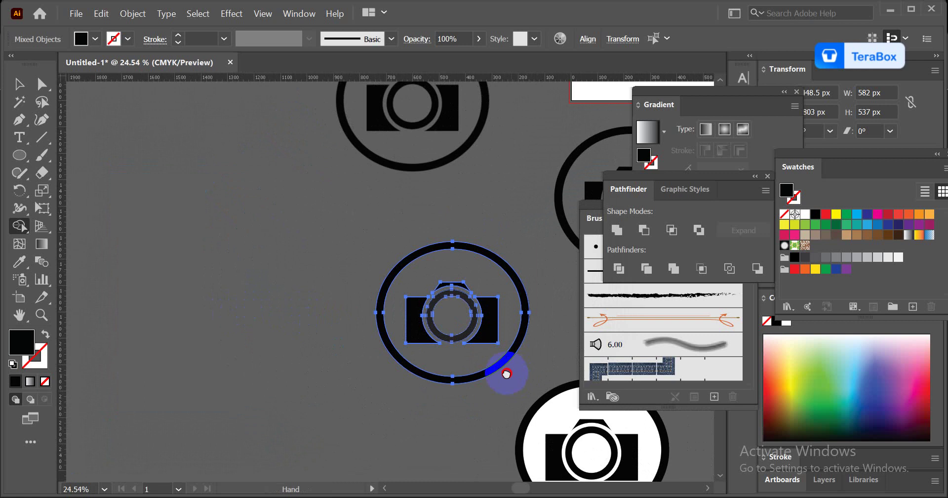
{"action": "left_click_drag", "start_coordinate": [506, 372], "coordinate": [396, 352]}
{"action": "left_click_drag", "start_coordinate": [486, 360], "coordinate": [400, 355]}
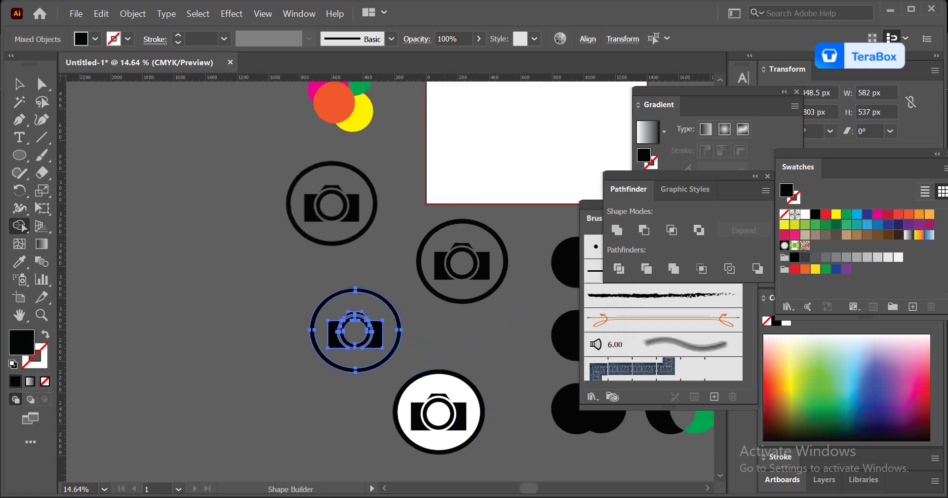
- View the sample camera pictures in the file folder, return to the Illustrator drawing and deselect the logo
{"action": "left_click", "coordinate": [461, 497]}
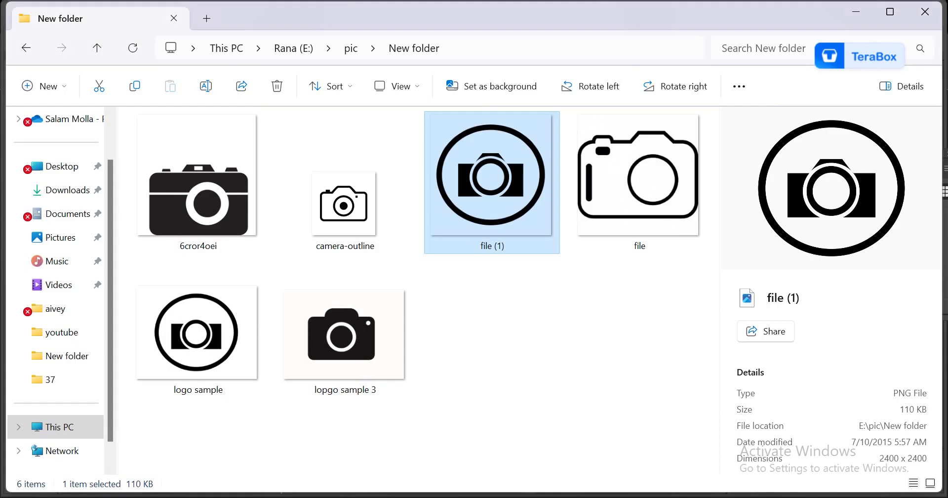
{"action": "left_click", "coordinate": [858, 13]}
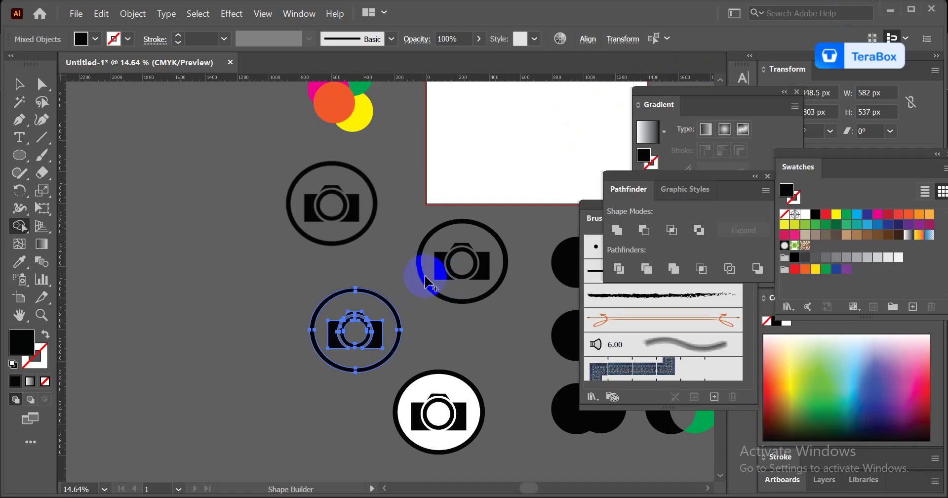
{"action": "left_click_drag", "start_coordinate": [396, 290], "coordinate": [347, 307]}
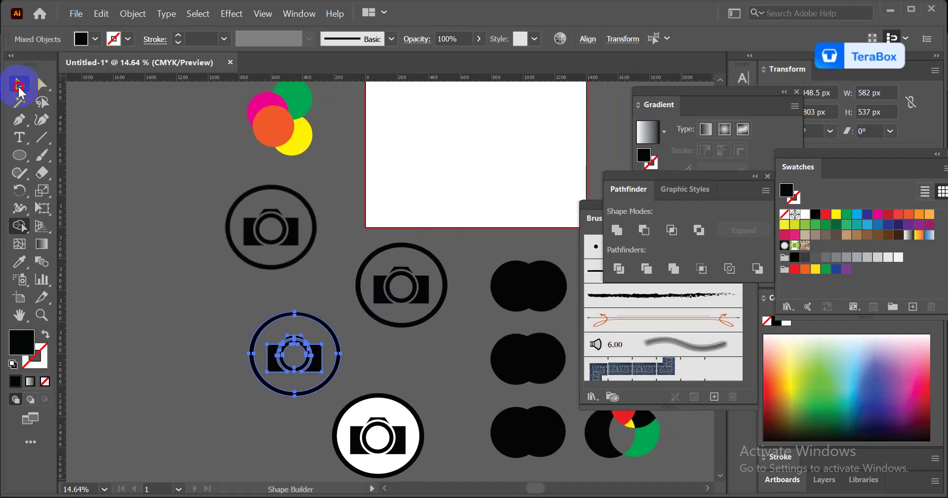
{"action": "left_click", "coordinate": [19, 87]}
{"action": "left_click", "coordinate": [116, 142]}
{"action": "left_click_drag", "start_coordinate": [115, 141], "coordinate": [119, 206]}
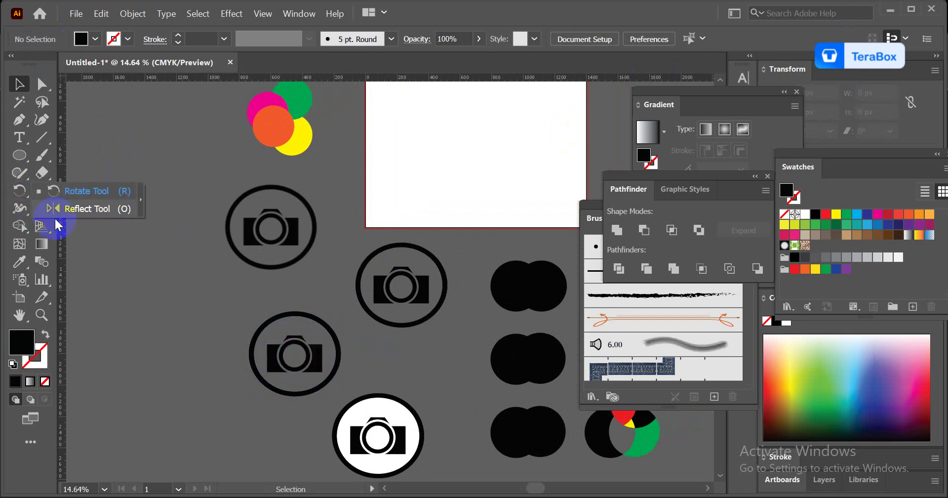
{"action": "mouse_move", "coordinate": [20, 225]}
{"action": "left_mouse_down"}
{"action": "mouse_move", "coordinate": [84, 238]}
{"action": "mouse_move", "coordinate": [106, 267]}
{"action": "mouse_move", "coordinate": [146, 259]}
{"action": "mouse_move", "coordinate": [531, 351]}
{"action": "mouse_move", "coordinate": [653, 467]}
{"action": "left_mouse_up"}
{"action": "left_click", "coordinate": [751, 497]}
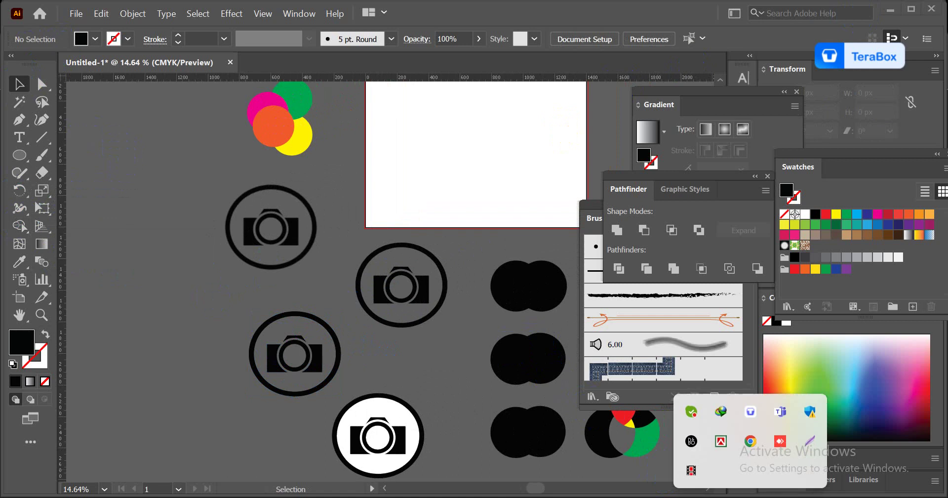